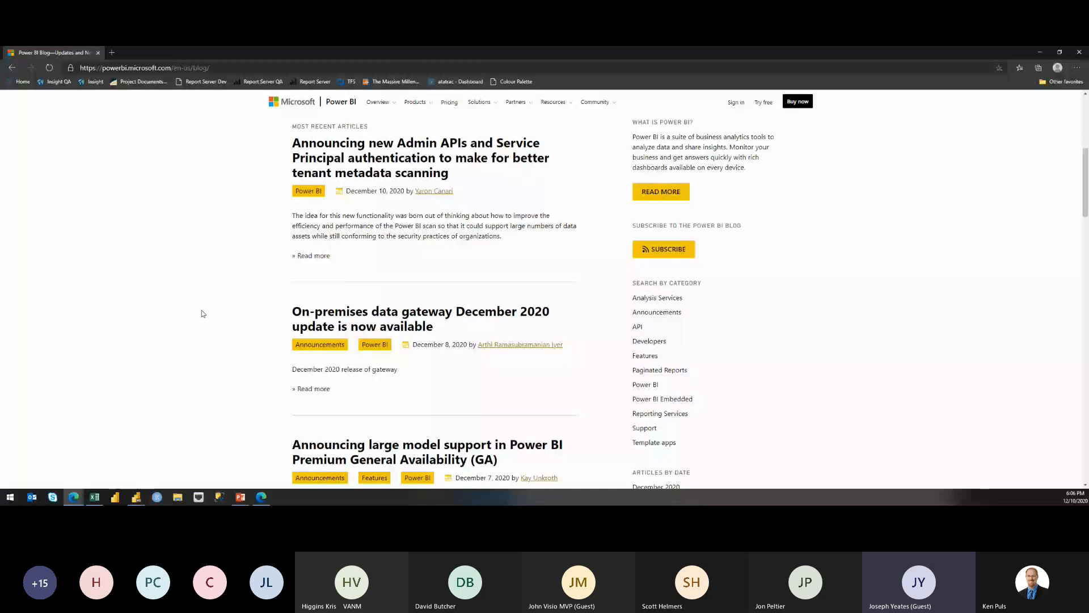
Step: Look through the most recent articles on the Power BI blog
scroll(203, 313, down, 3)
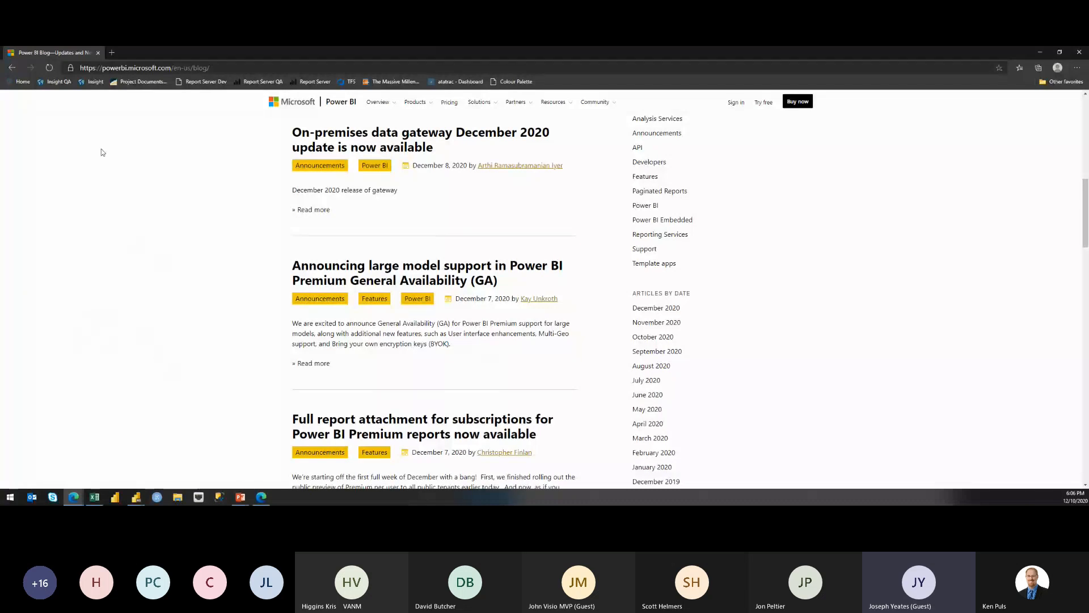
scroll(174, 362, down, 7)
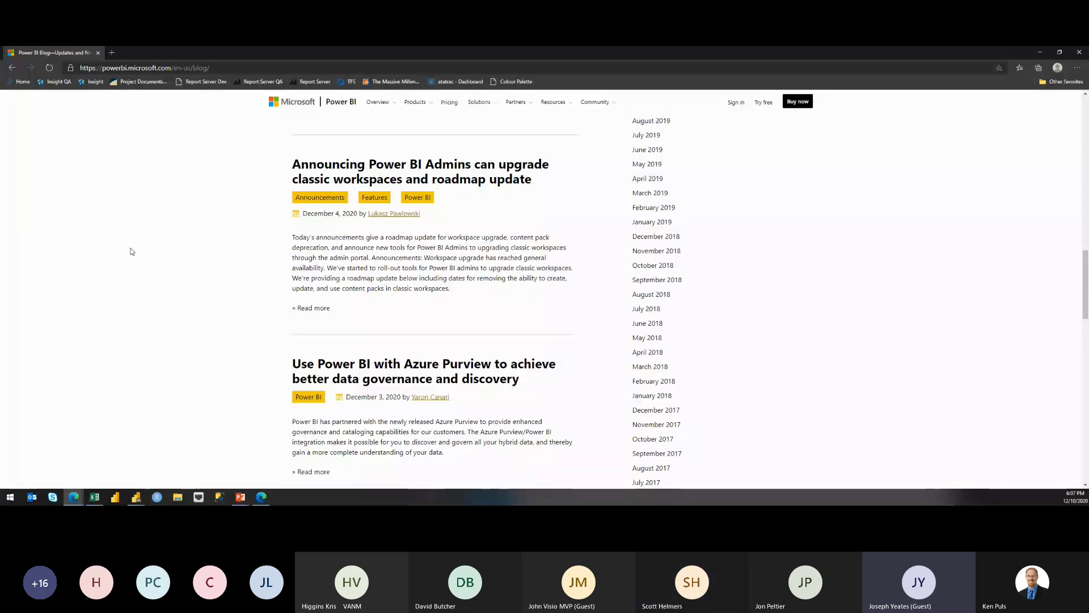
Step: Switch to the Excel workbook with the clustering filter source data and look over the Revenue, Cost and Income columns
click(96, 498)
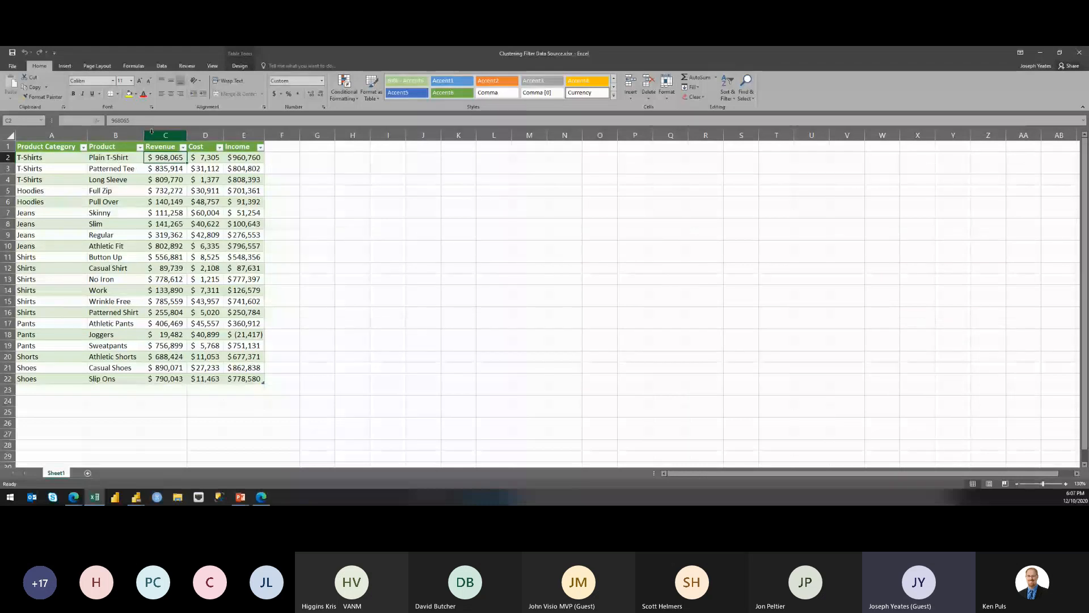
key(Right)
key(Right)
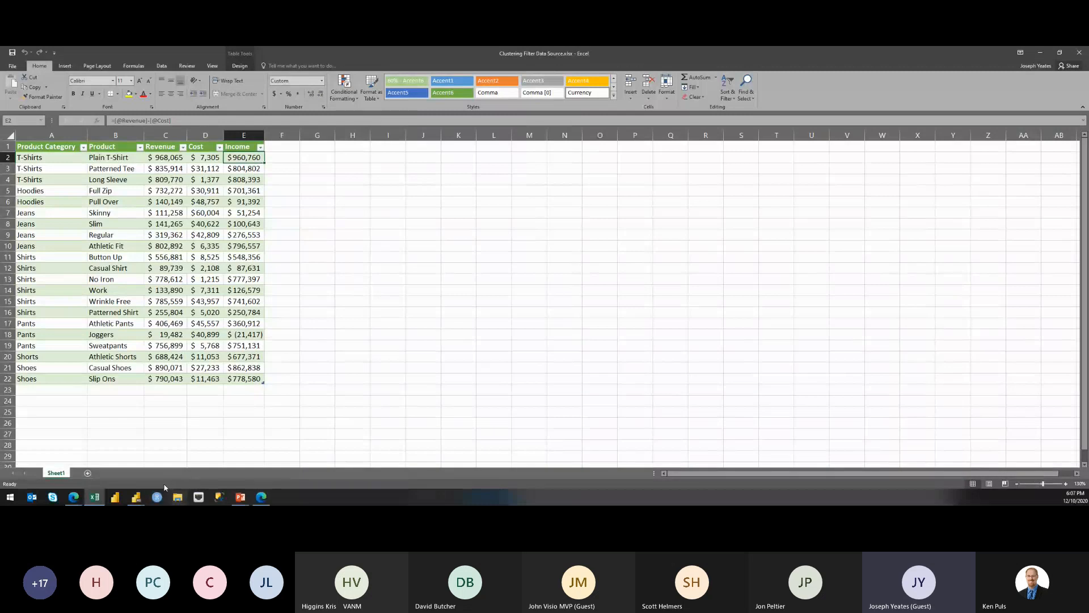
Step: Switch to the Power Query Editor and compare the Products Filter query with the Products query
click(137, 501)
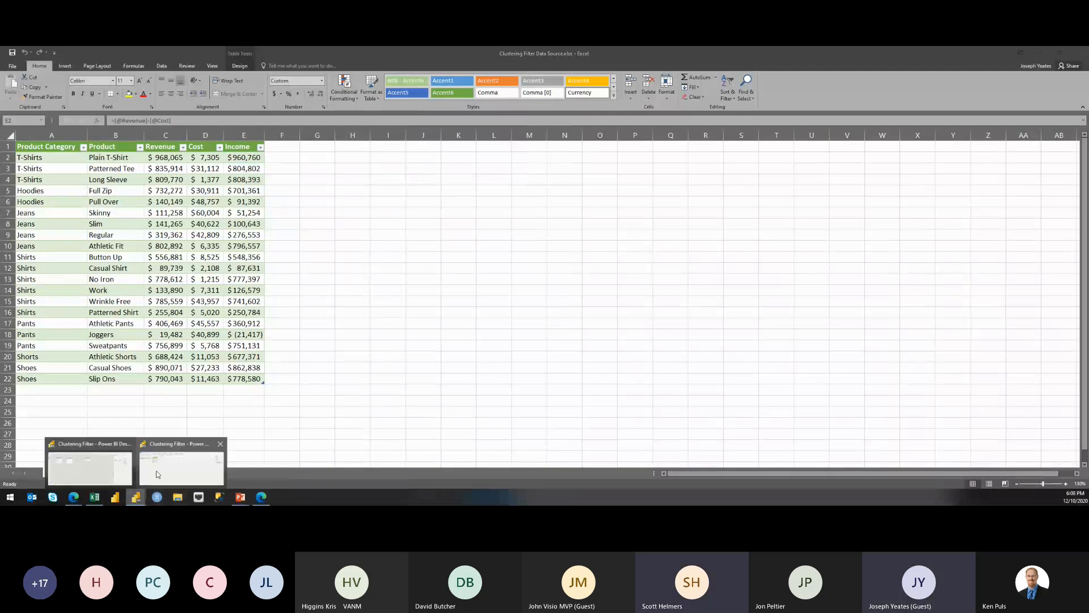
mouse_move(79, 471)
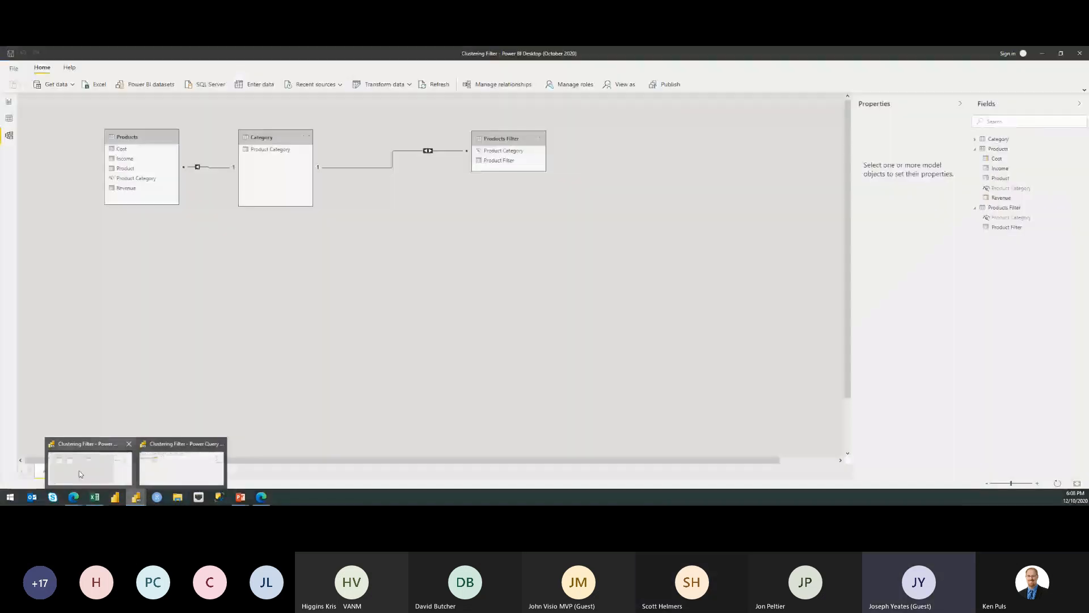
click(142, 465)
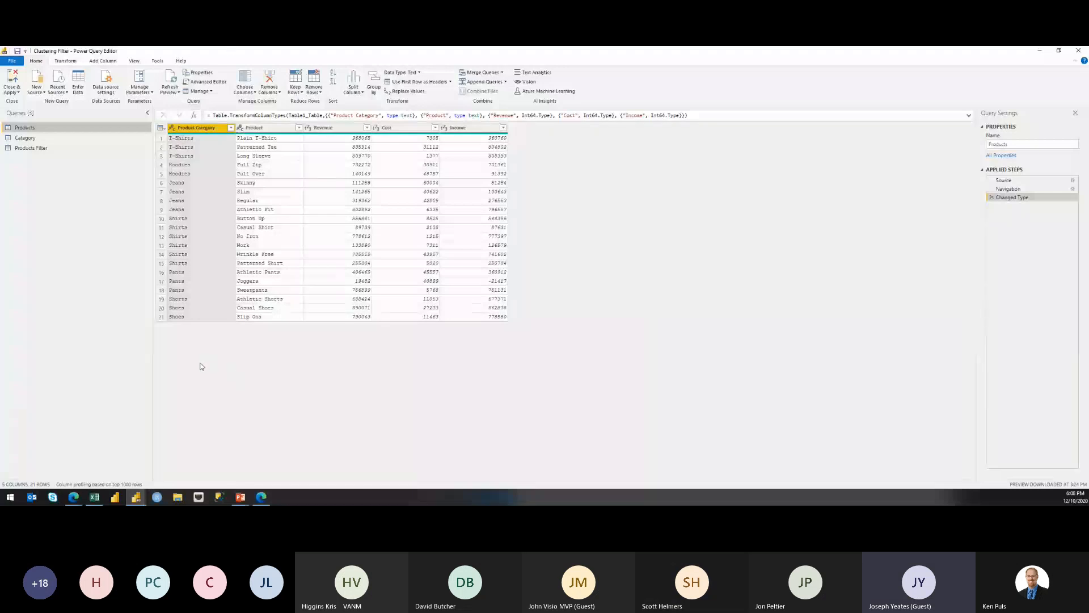
click(34, 149)
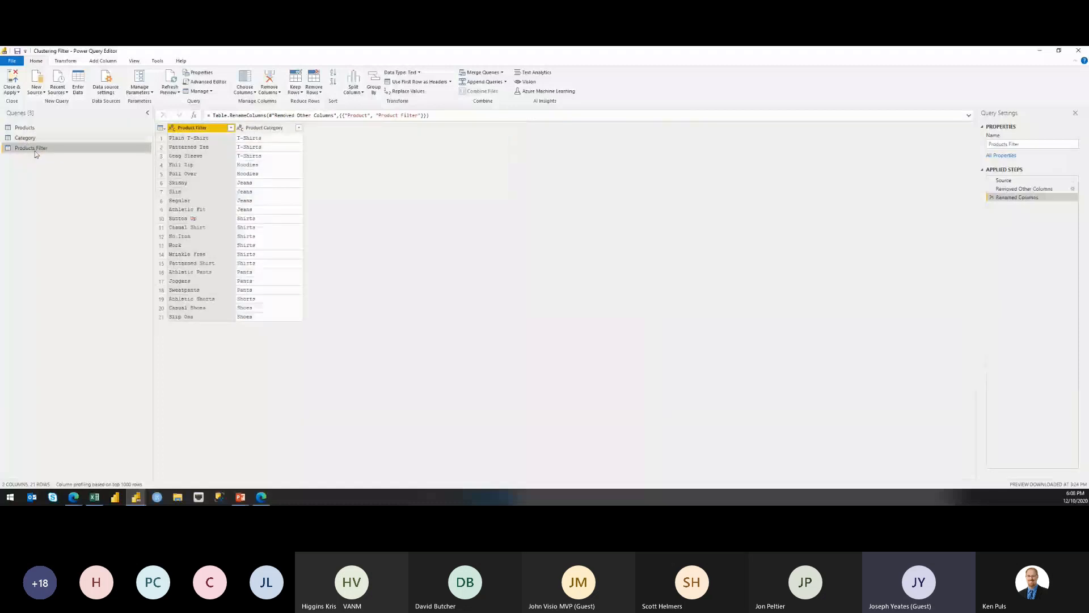
click(26, 130)
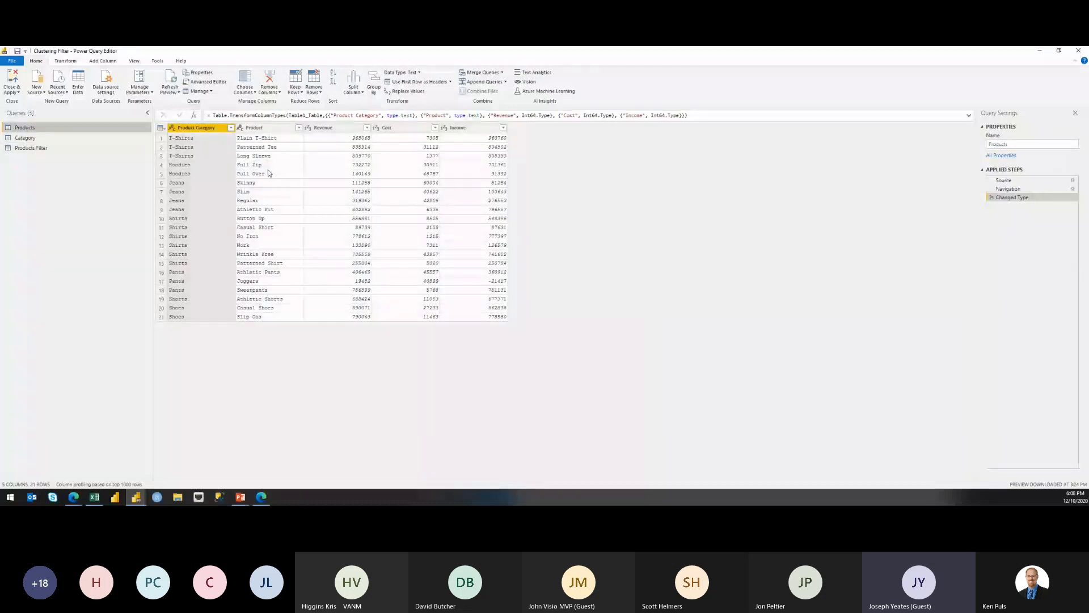
Step: Switch to the Power BI Desktop report page and cross-filter its visuals by Plain T-Shirt from the Income by Product chart
mouse_move(134, 500)
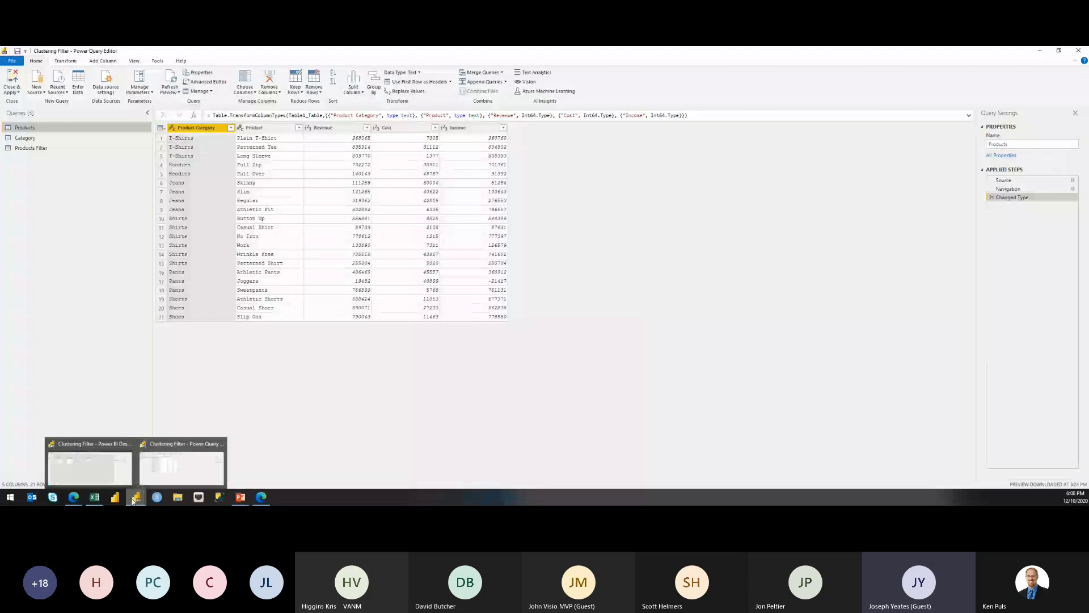
click(89, 463)
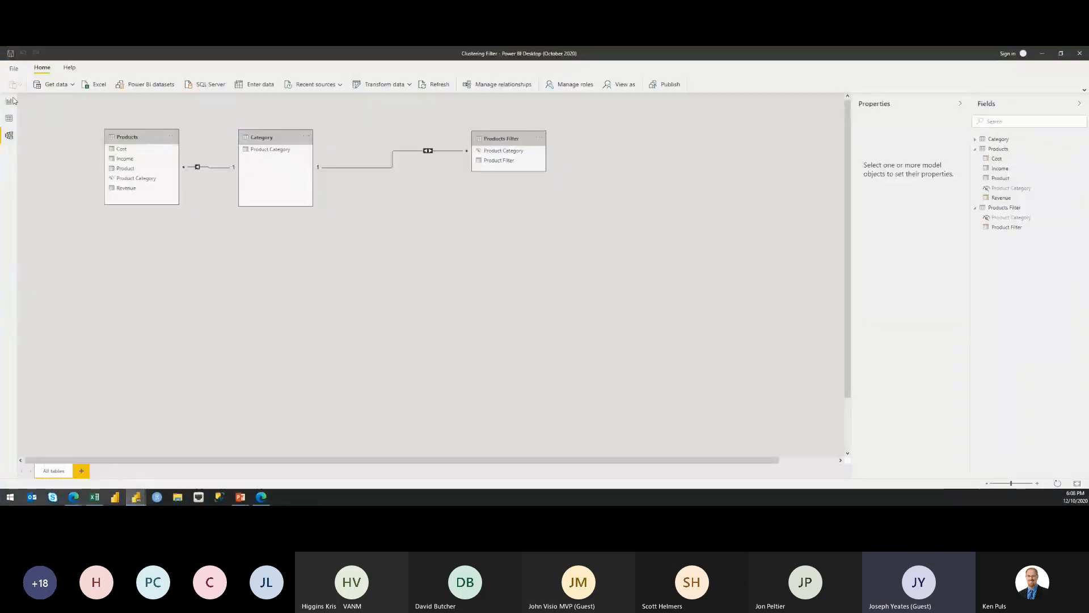
click(11, 101)
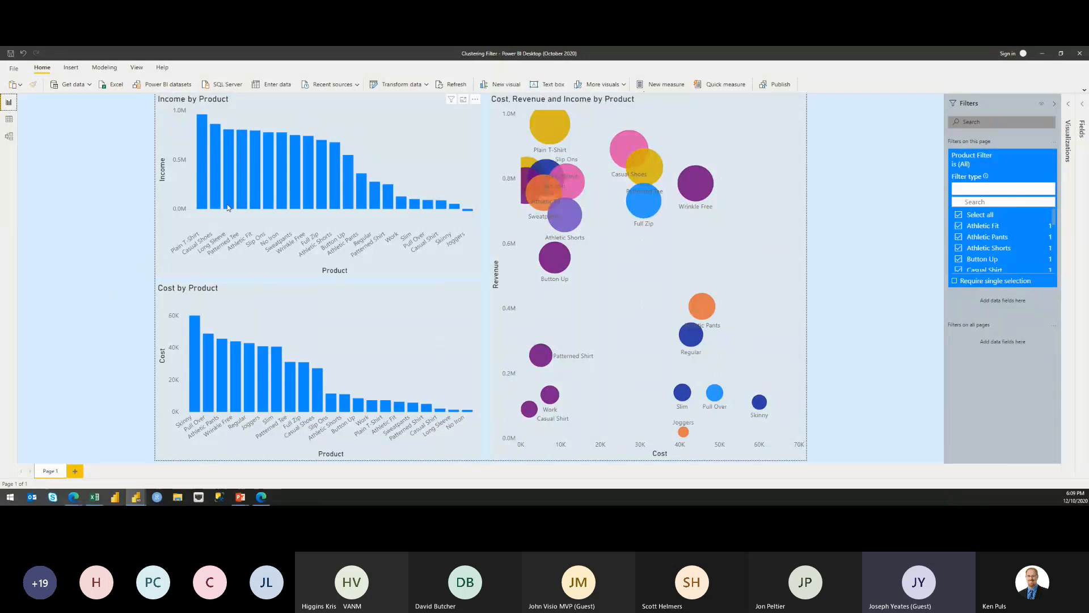
click(201, 189)
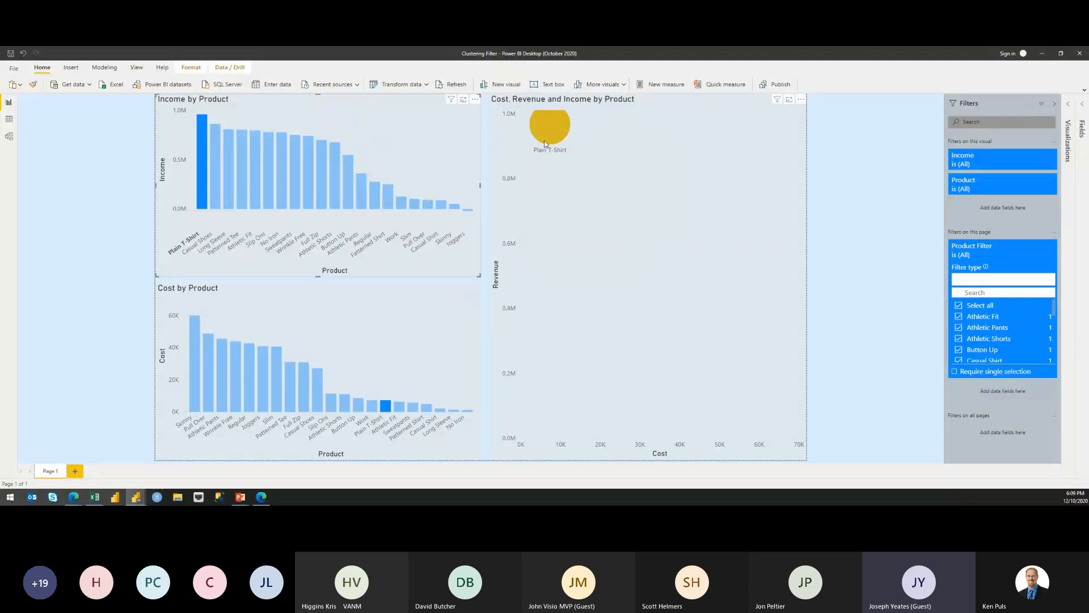
mouse_move(542, 141)
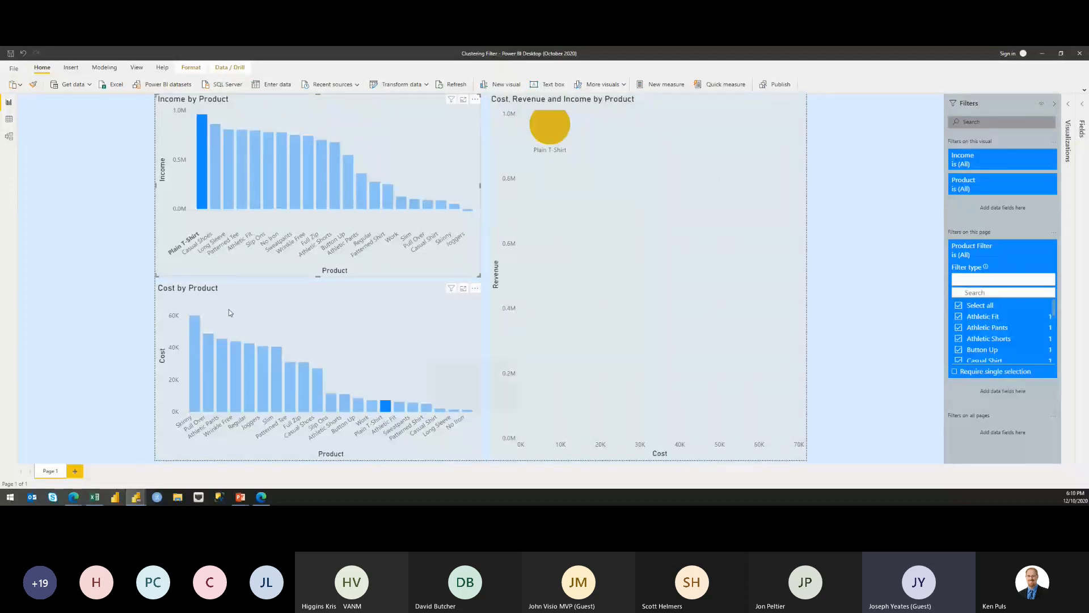
Step: Cross-filter the report by Skinny from the Cost by Product chart, and clear the selection
click(194, 339)
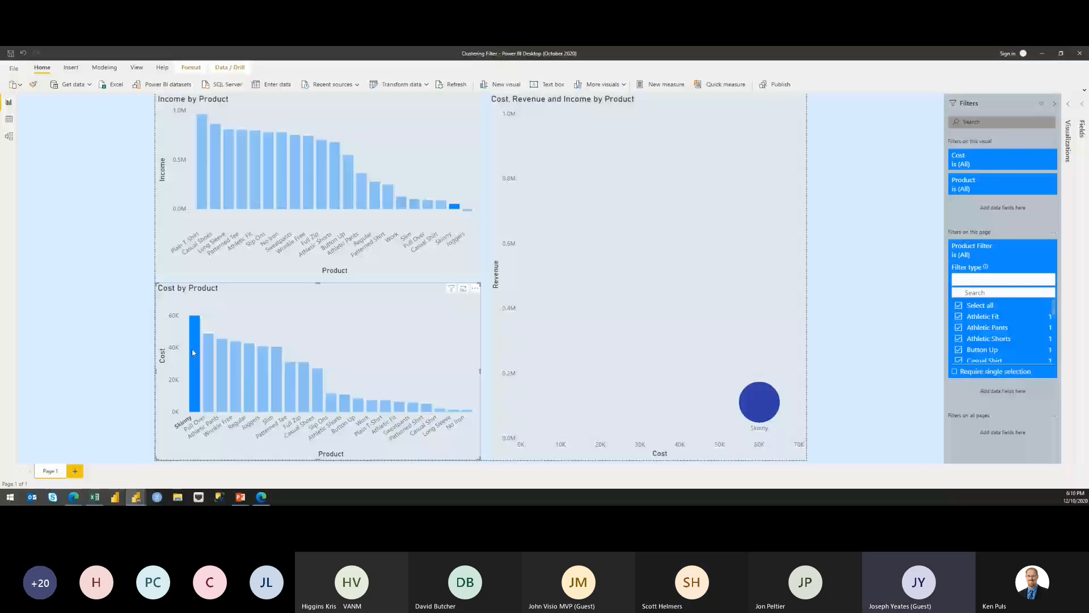
click(194, 363)
mouse_move(136, 497)
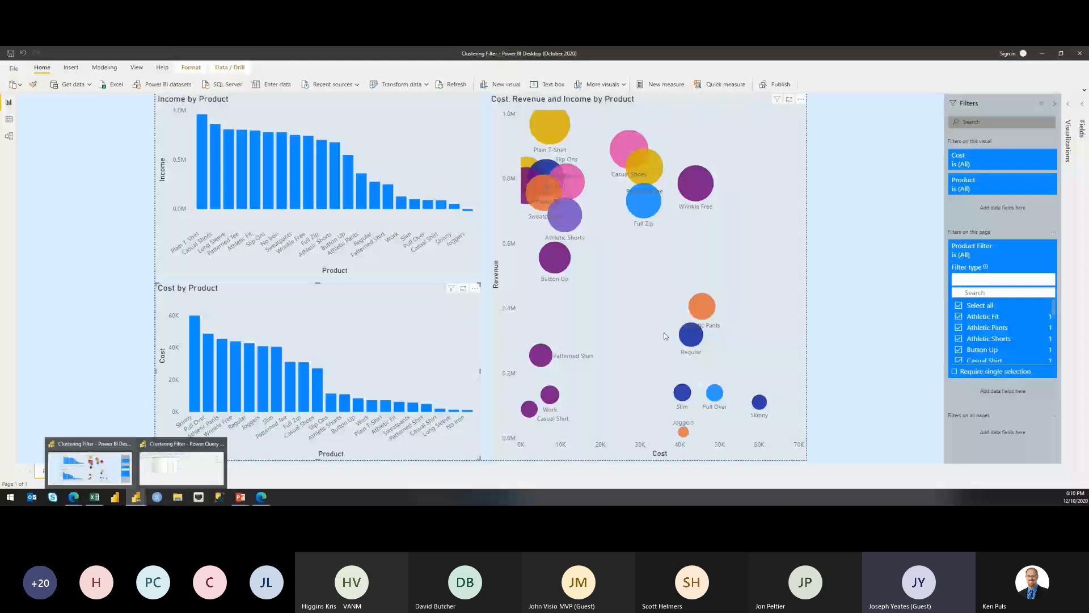
click(873, 250)
Step: Filter the report page to only Joggers with the Product Filter page filter, and clear that filter
click(959, 214)
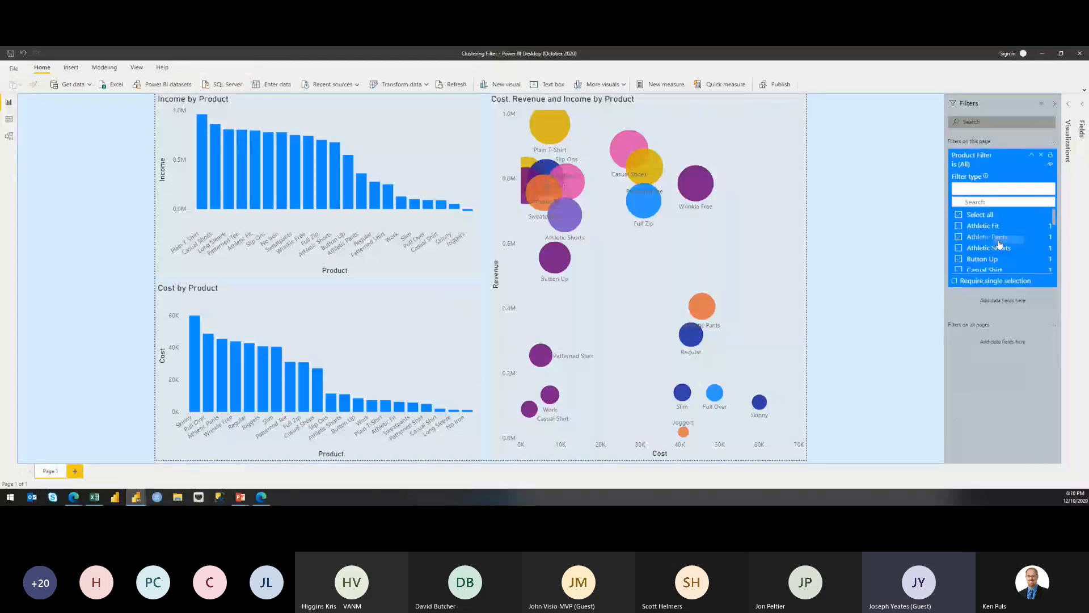
scroll(1001, 244, down, 1)
scroll(989, 250, down, 2)
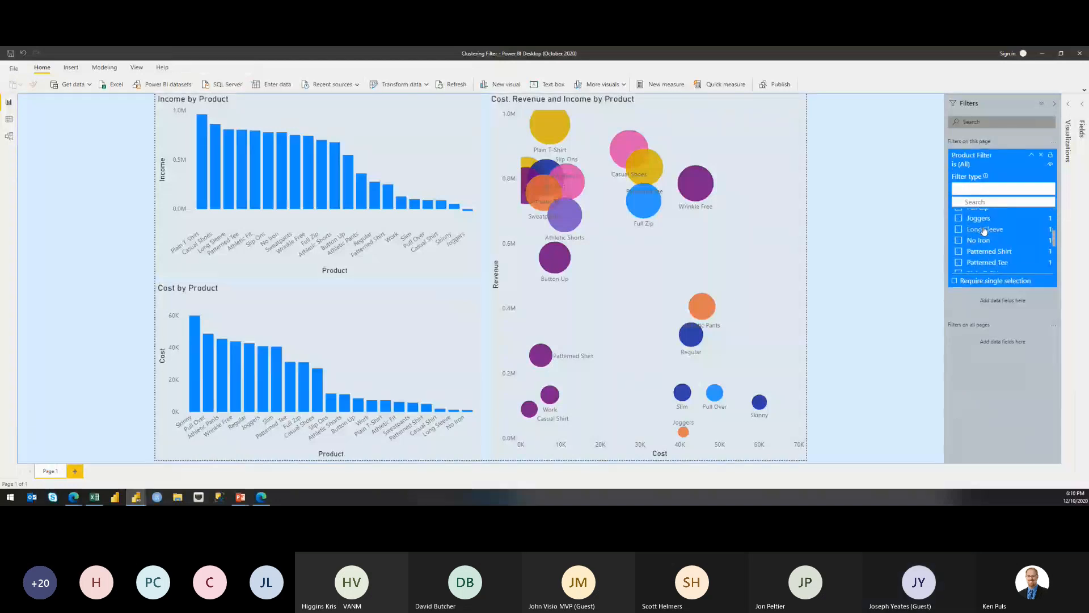
click(982, 219)
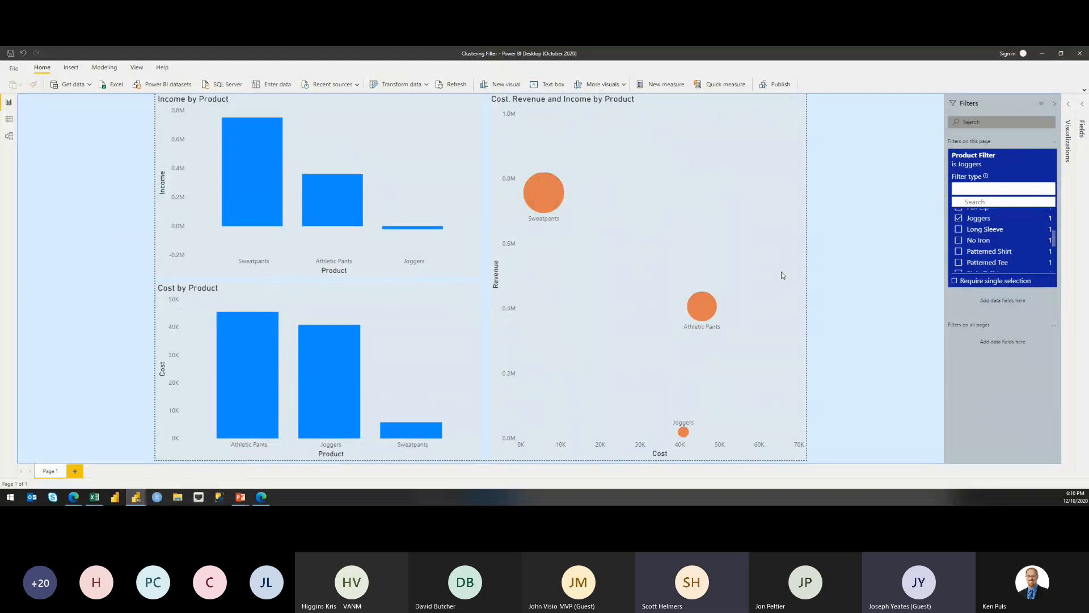
click(959, 220)
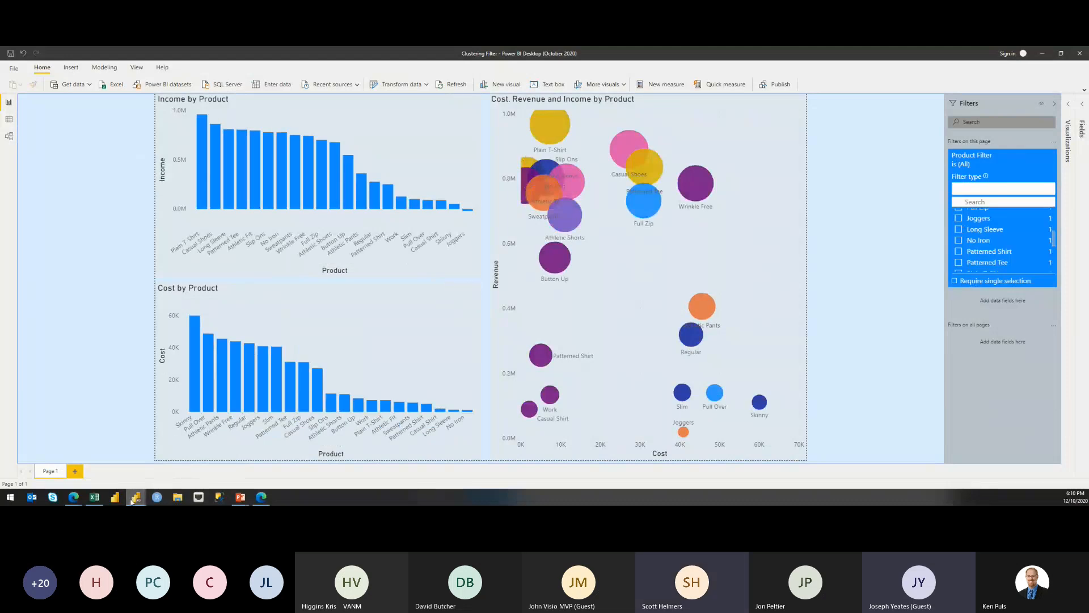
Step: Review the Category query's Source, Removed Other Columns and Removed Duplicates steps in the Power Query Editor
mouse_move(150, 496)
click(180, 458)
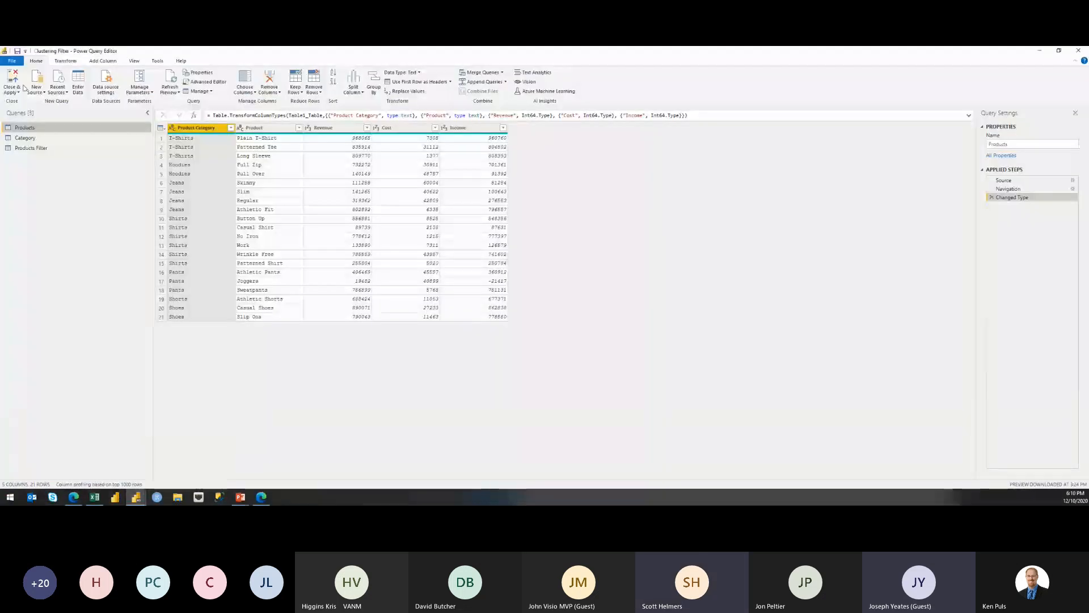
click(39, 141)
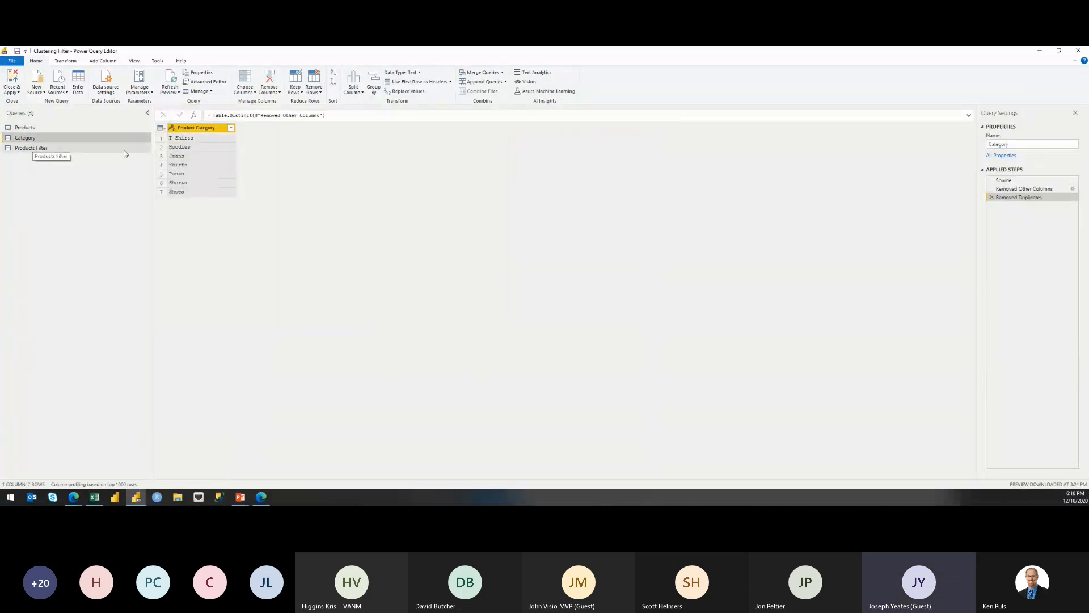
click(1034, 180)
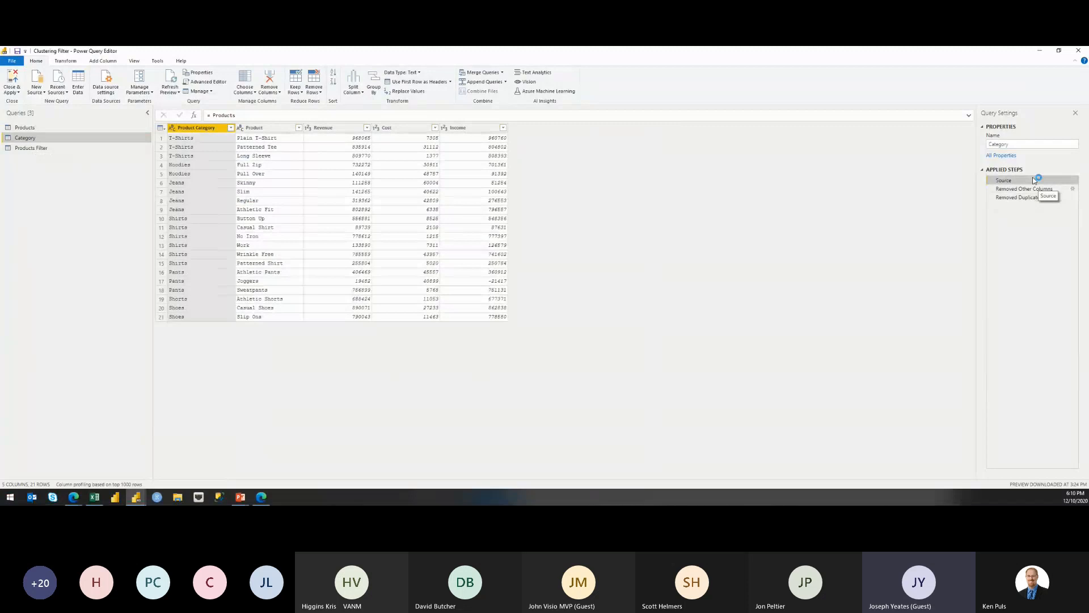
click(1033, 188)
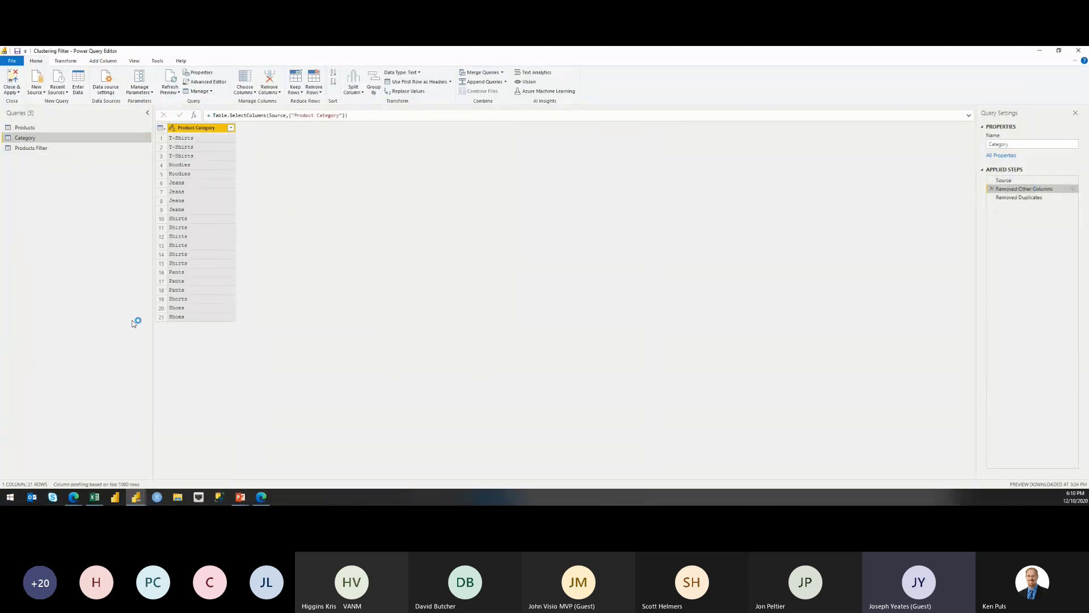
click(1044, 197)
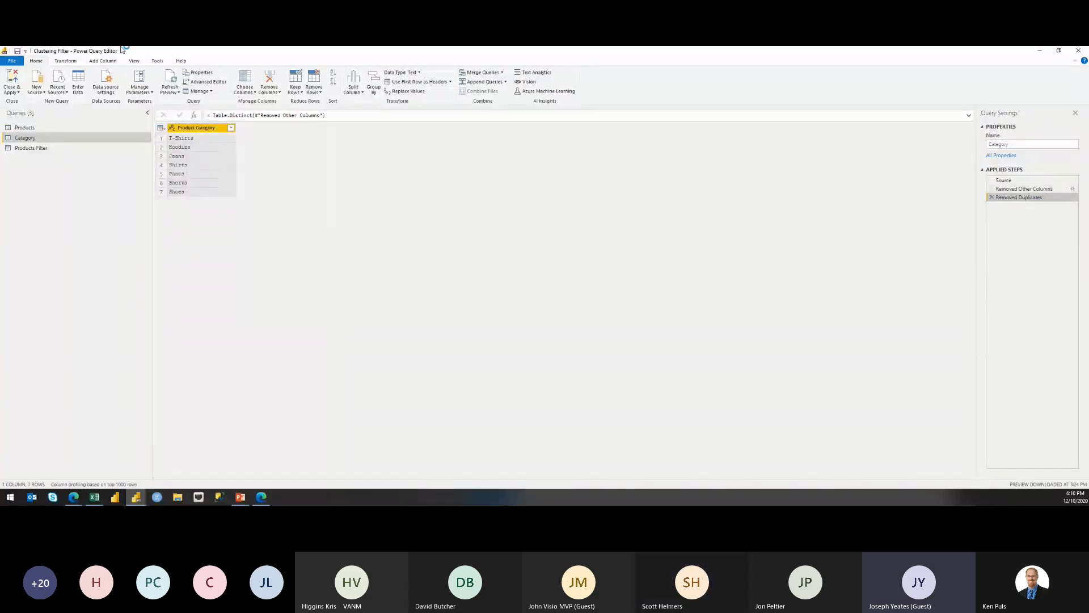
Step: Review the Products Filter query's Source, Removed Other Columns and Renamed Columns steps, and close the Power Query Editor
click(46, 148)
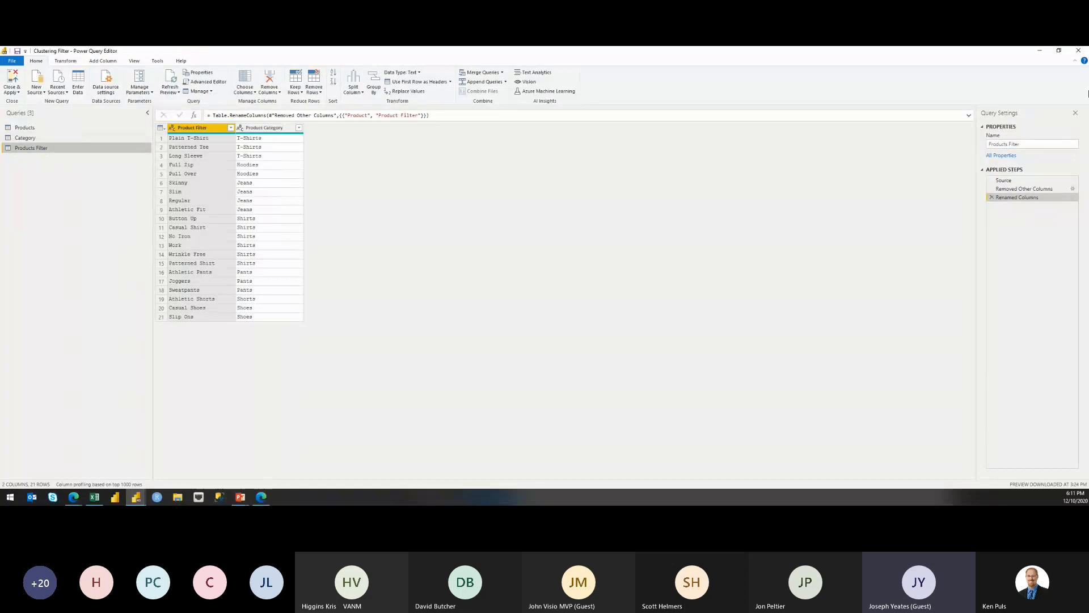
click(1020, 182)
click(1021, 189)
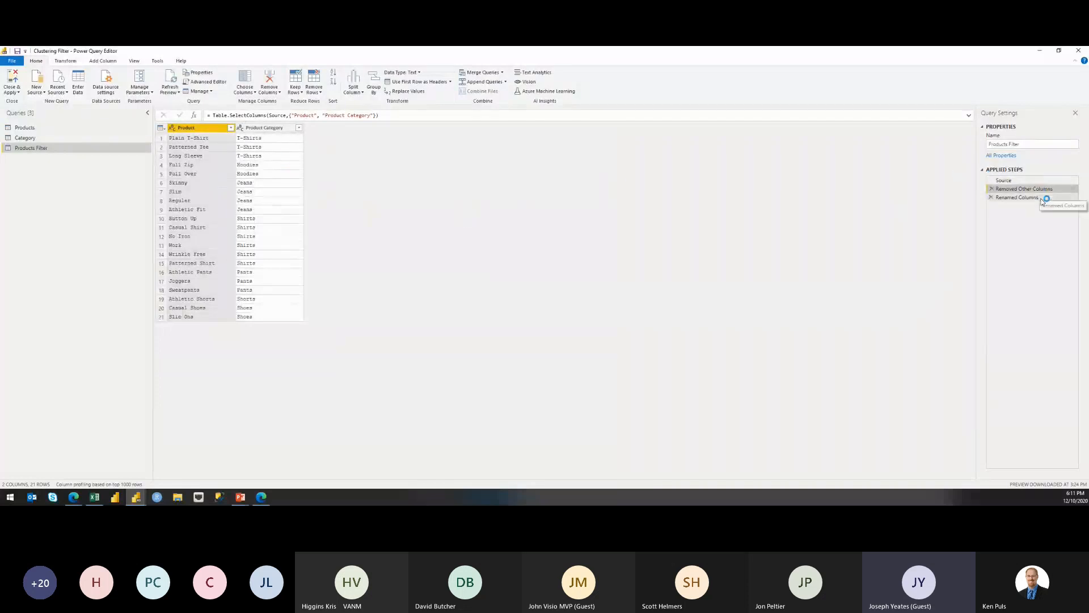
click(1021, 197)
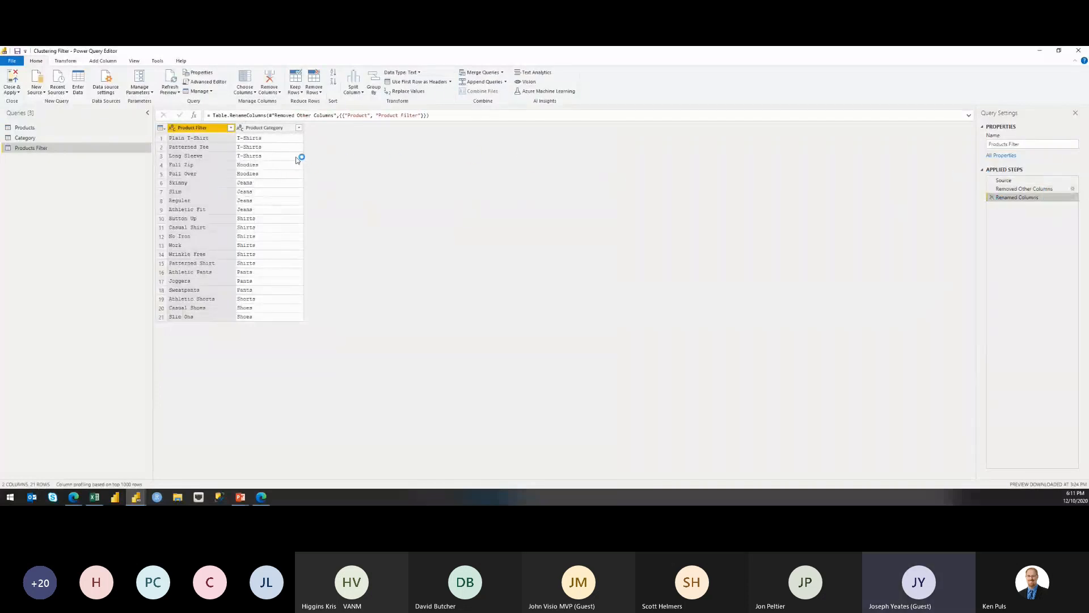
click(12, 92)
click(26, 120)
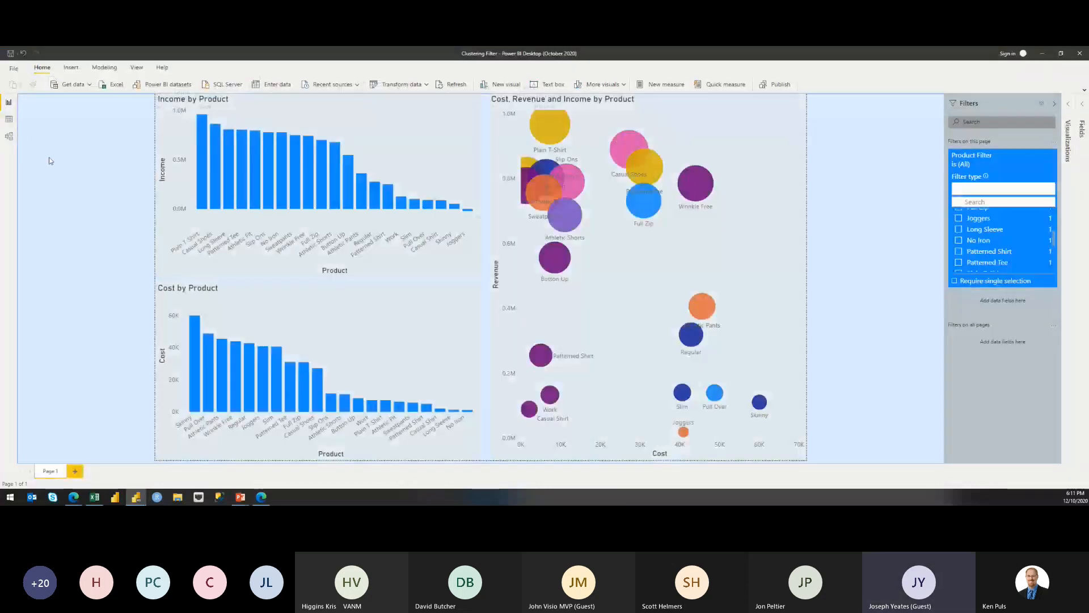
Step: Rearrange the model diagram, moving the Products table further from Category and the Products Filter table below and between the two
click(14, 137)
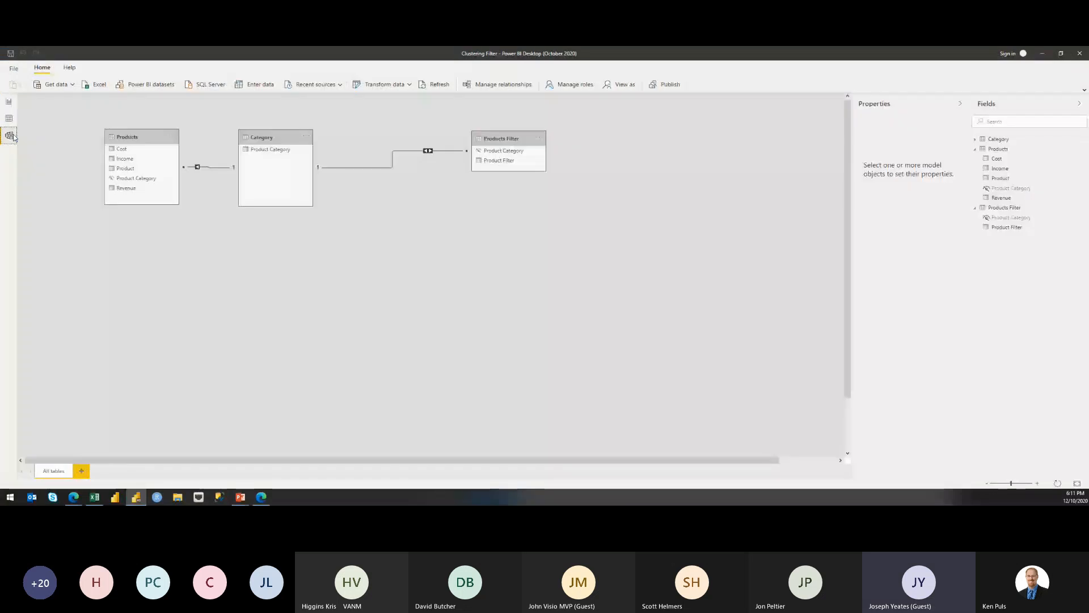
click(270, 137)
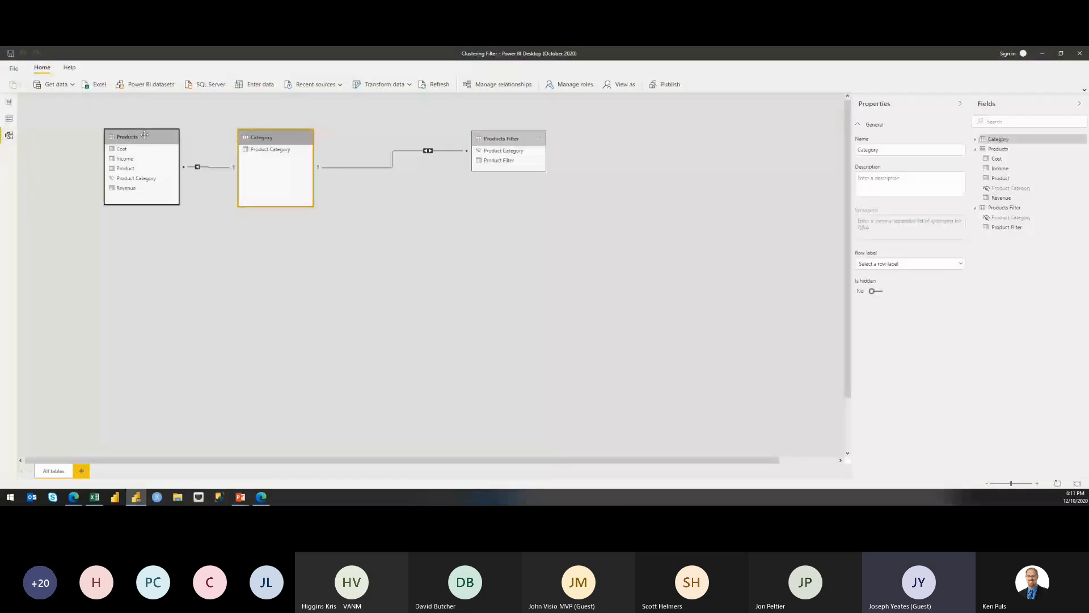
drag(145, 135, 117, 123)
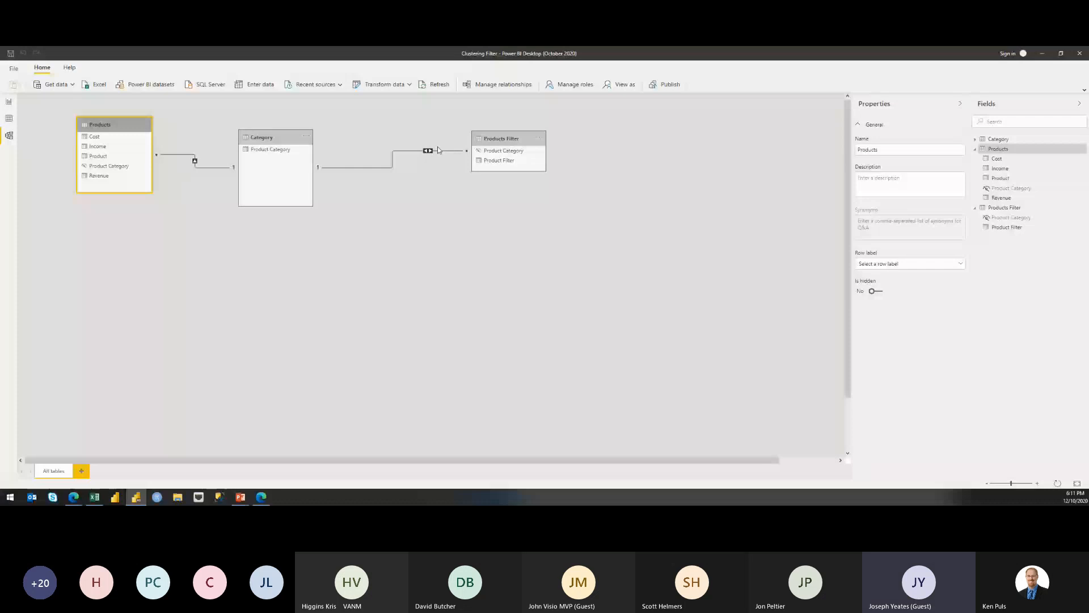
drag(510, 141, 202, 280)
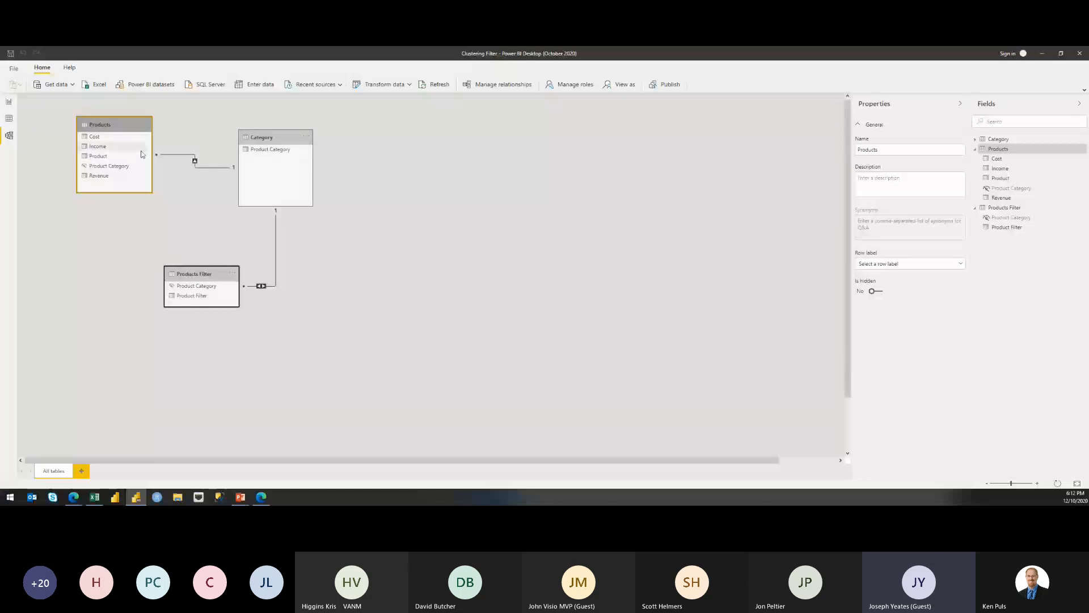
Step: Return to the report page and narrow the Cost by Product chart to free the space on its left
click(9, 103)
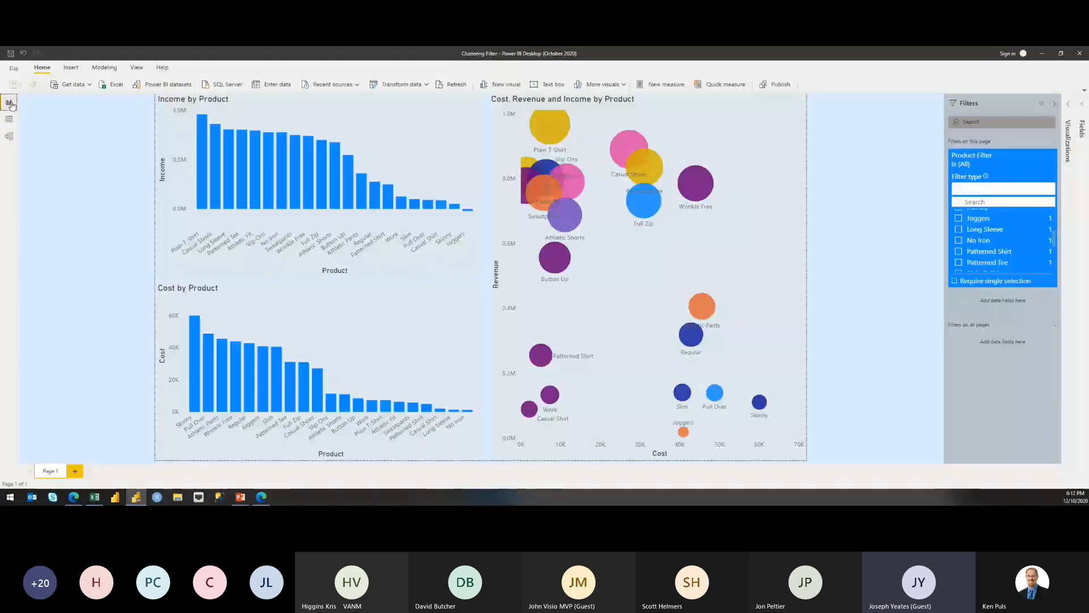
click(195, 312)
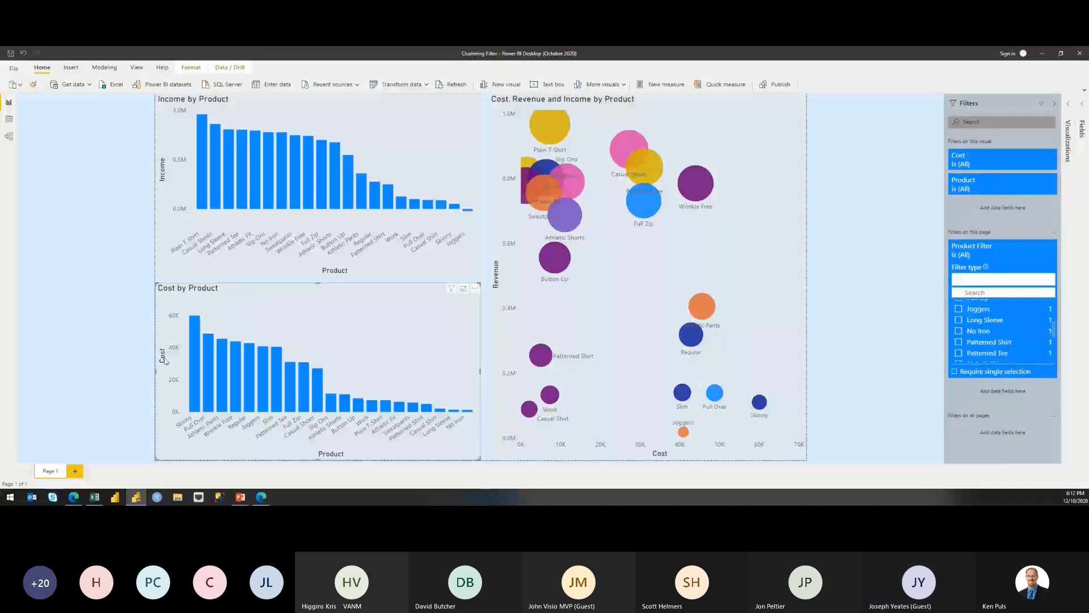
drag(156, 371, 310, 371)
click(238, 369)
Step: Add a table visual of Product Category from the Category table in the free space beside the Cost by Product chart
click(1082, 105)
click(1015, 140)
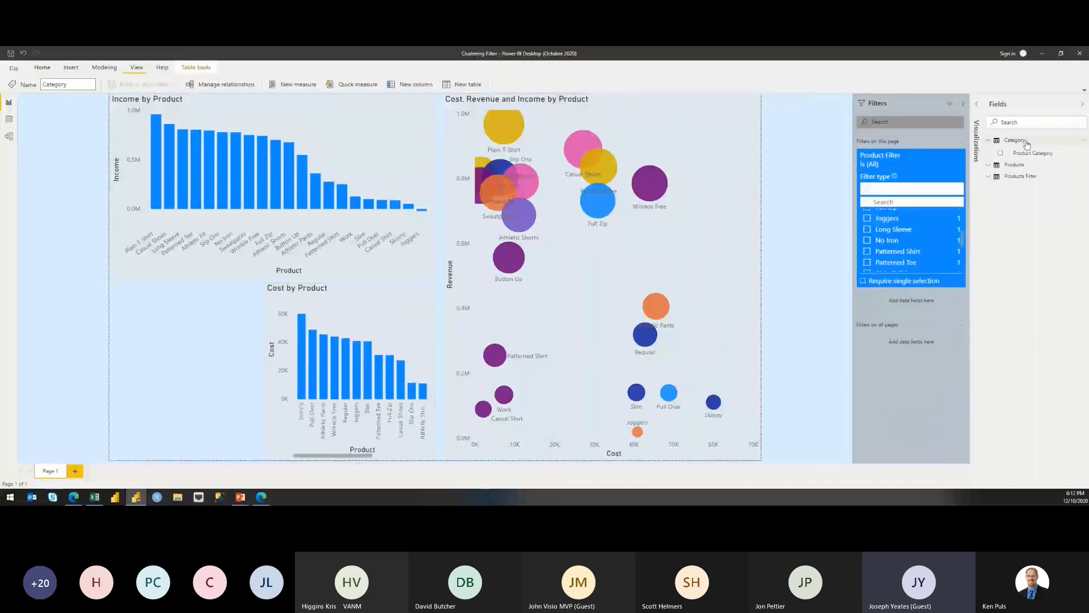
drag(1030, 153, 136, 343)
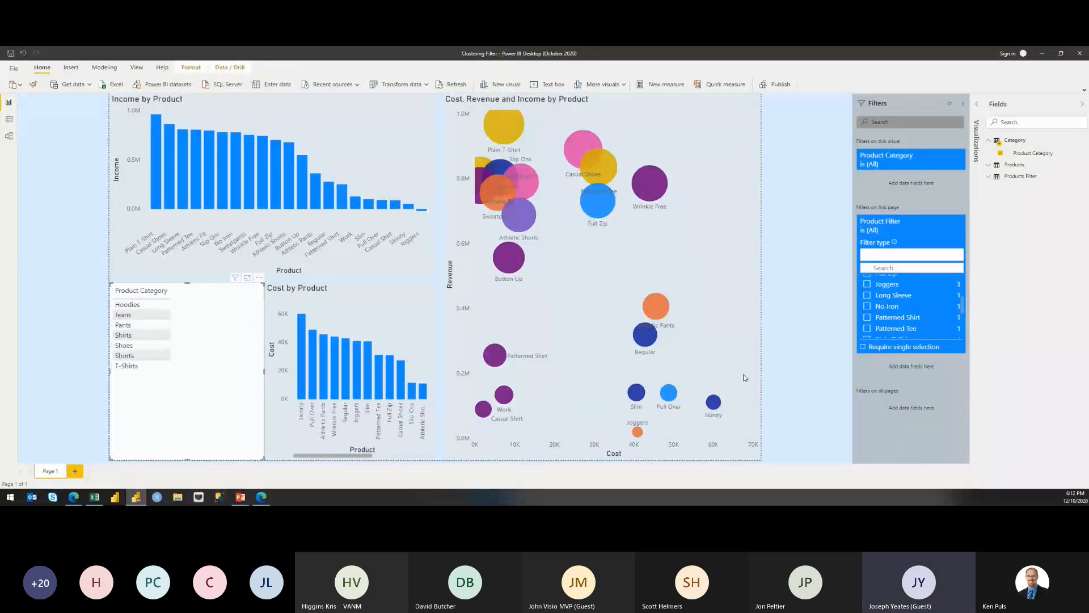
Step: Require single selection in the Product Filter page filter and filter the page to Athletic Fit
scroll(913, 288, up, 2)
scroll(914, 289, up, 2)
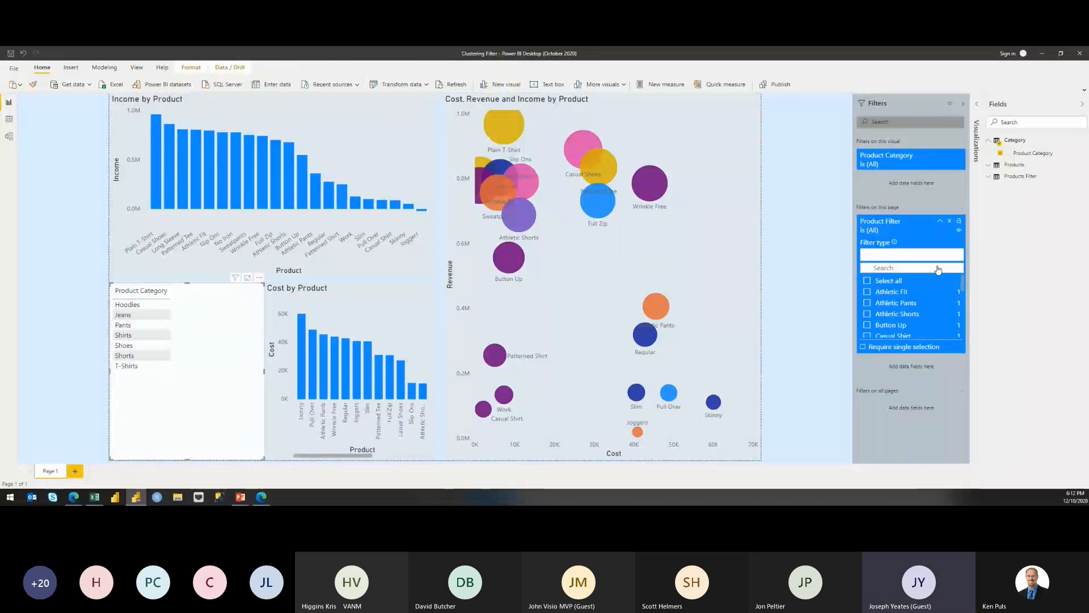
click(1020, 175)
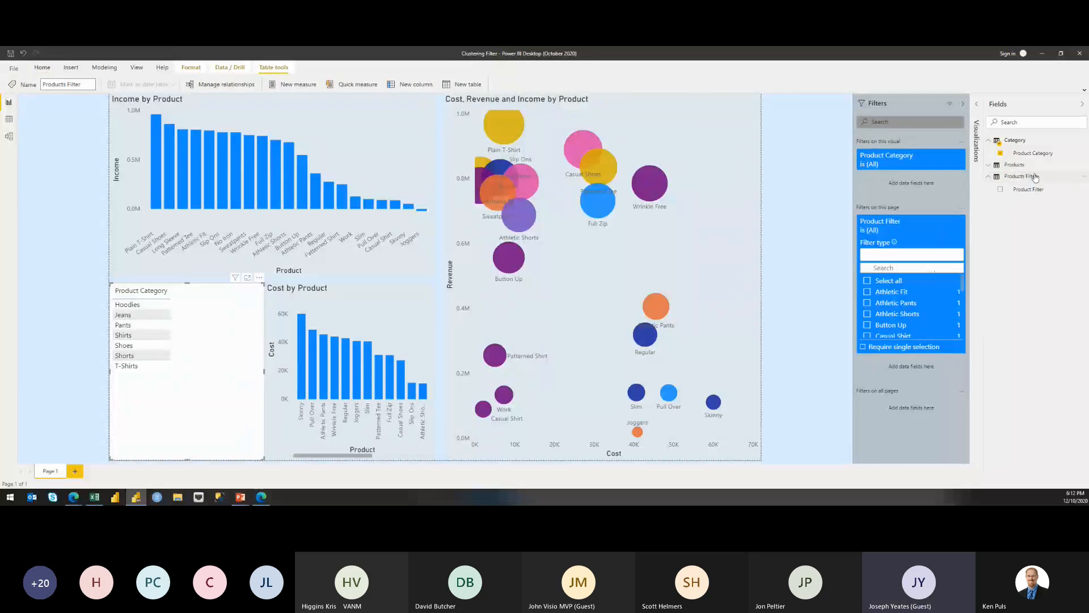
click(863, 347)
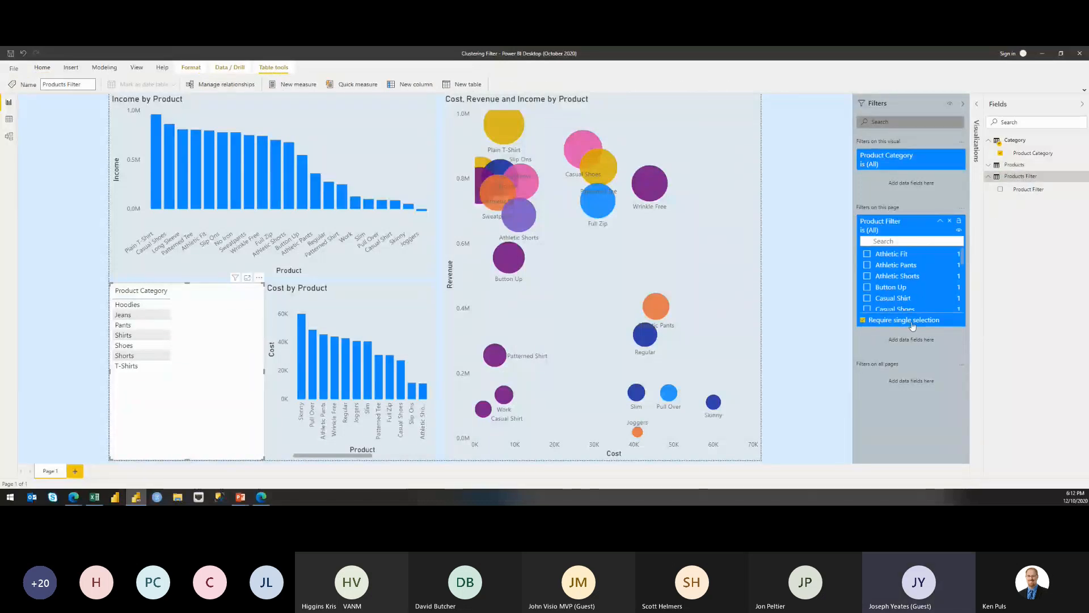
click(867, 255)
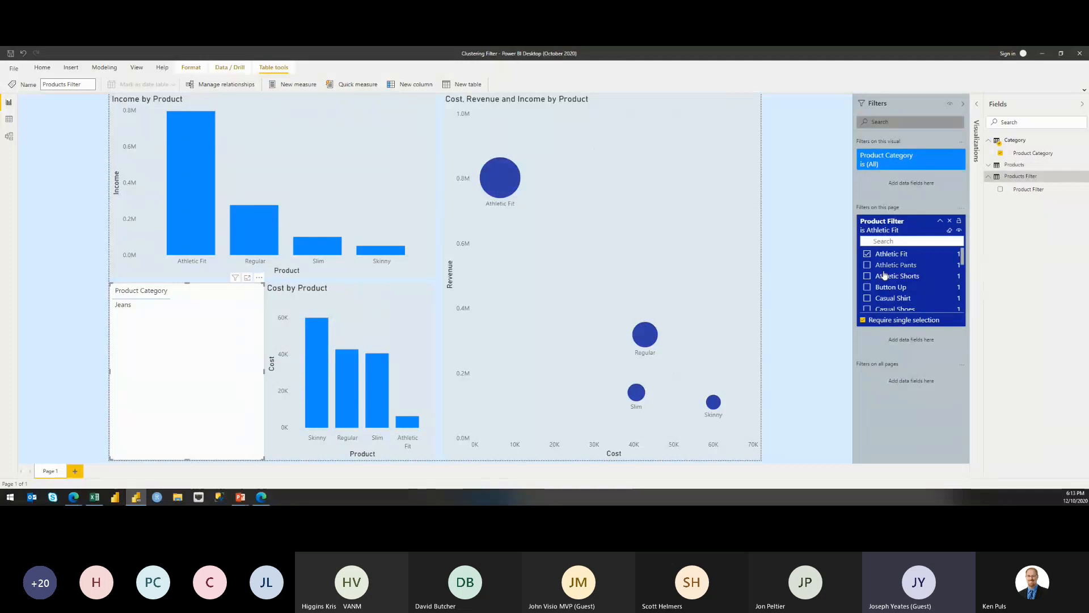
Step: Change the Product Filter page filter to Button Up, No Iron and finally Pull Over
click(867, 288)
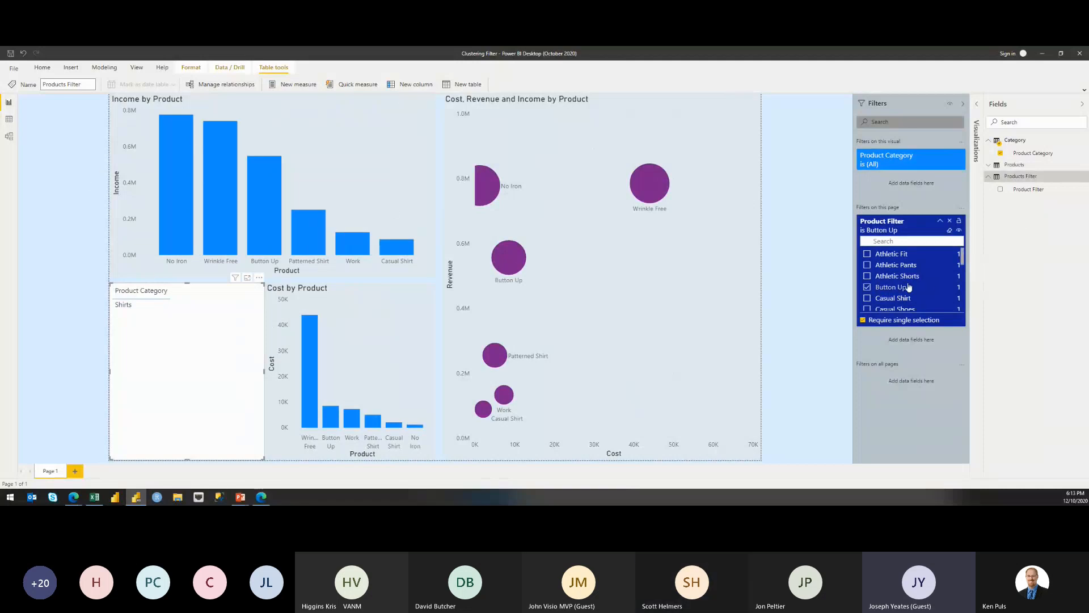
scroll(885, 281, down, 3)
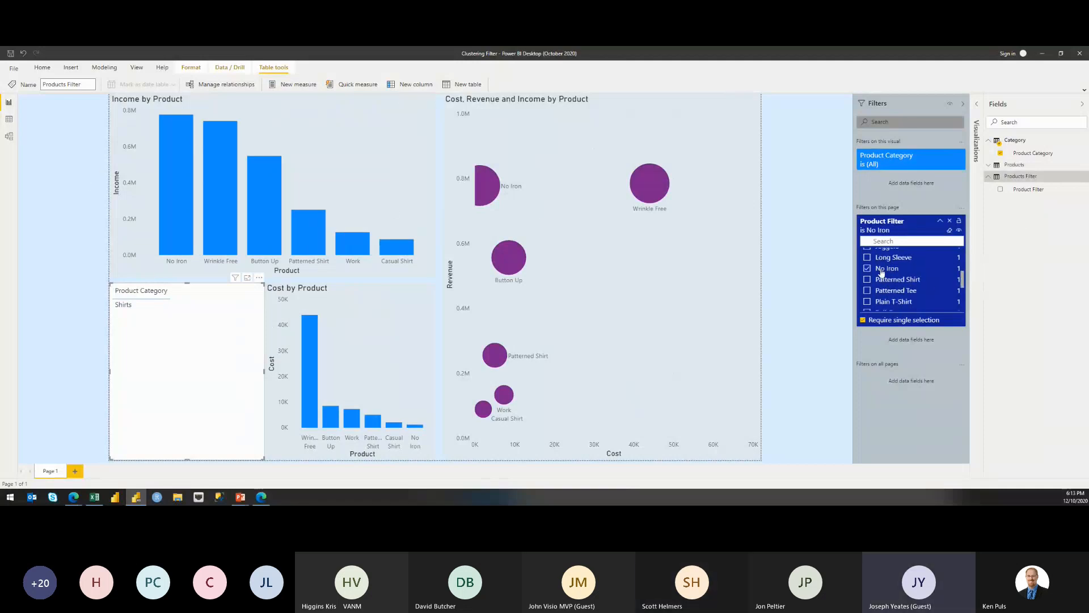
scroll(873, 295, down, 1)
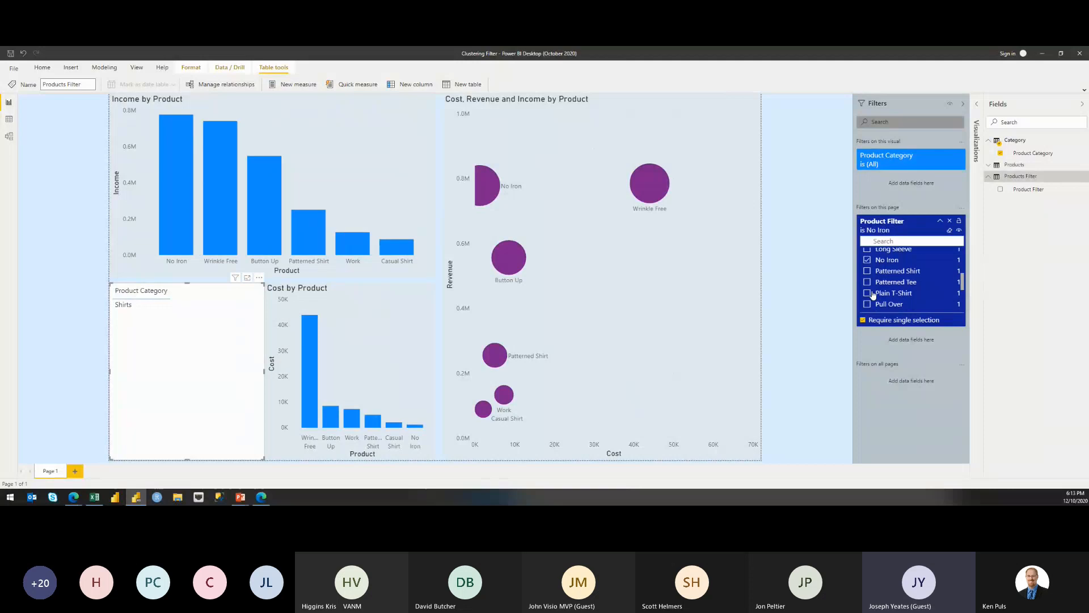
scroll(873, 295, down, 1)
click(870, 271)
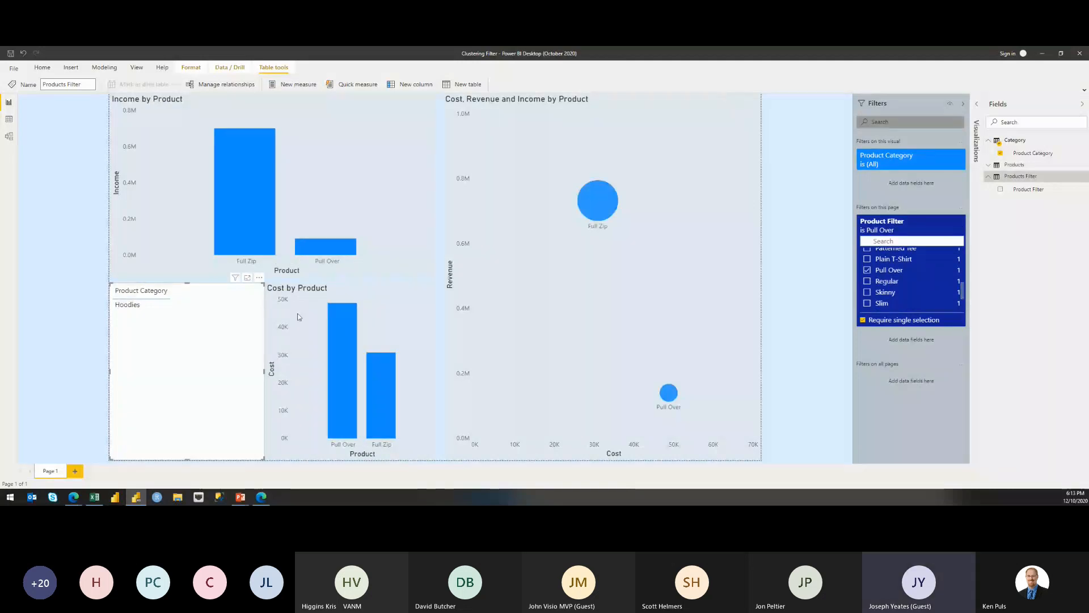
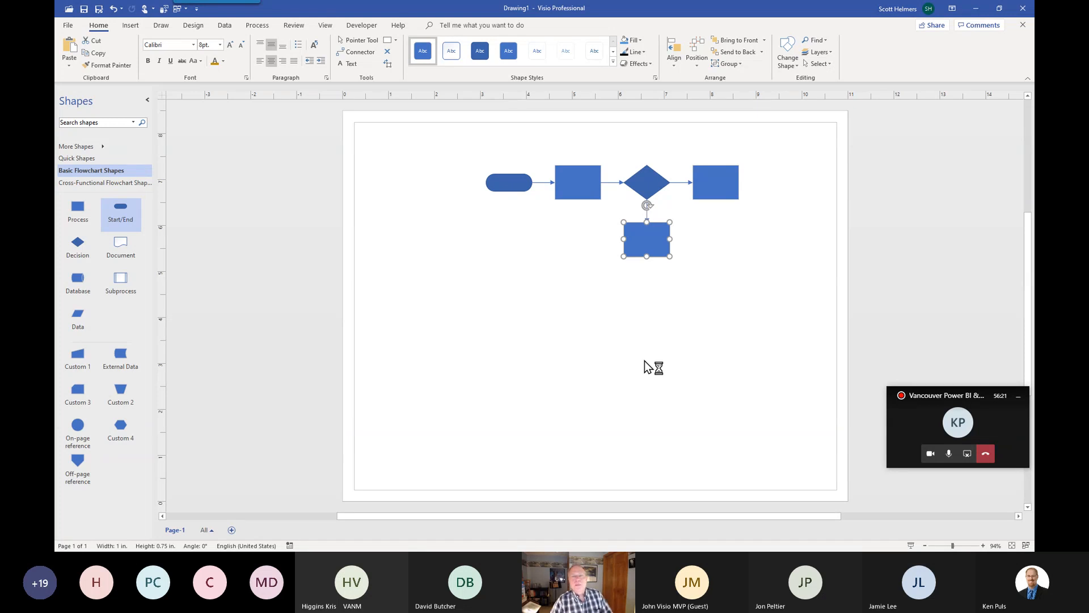
Step: Switch to Visio and open the Shape Data window for the process box to the right of the decision diamond
click(542, 315)
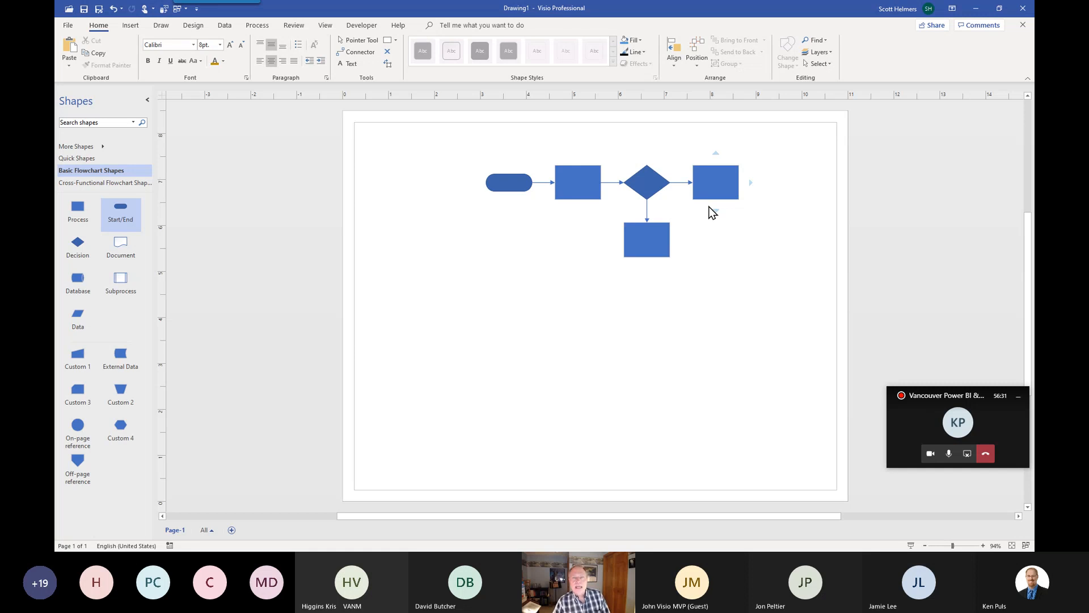
right_click(714, 183)
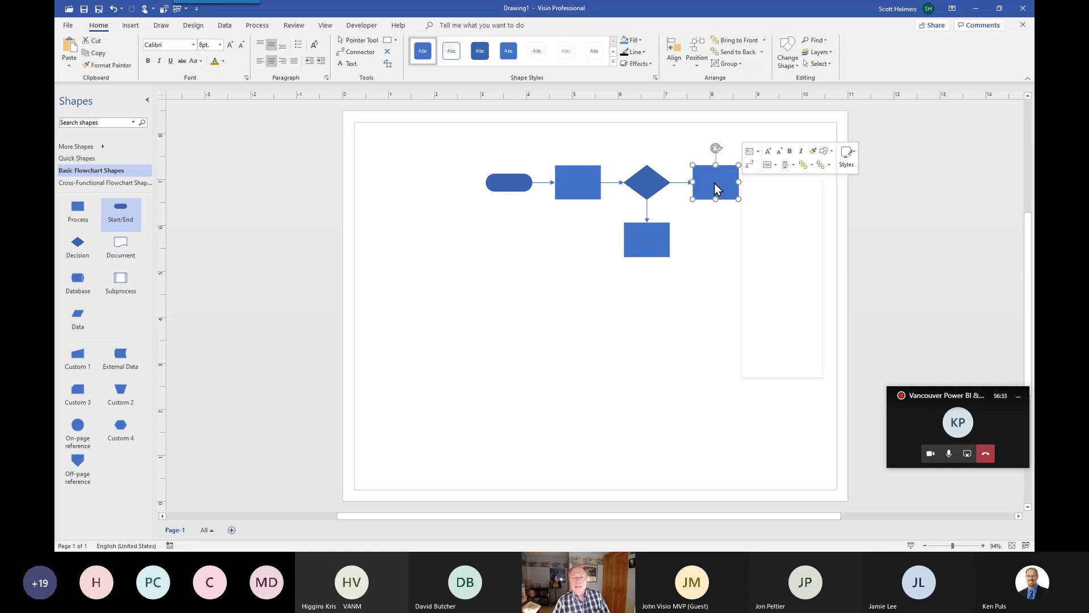
mouse_move(775, 341)
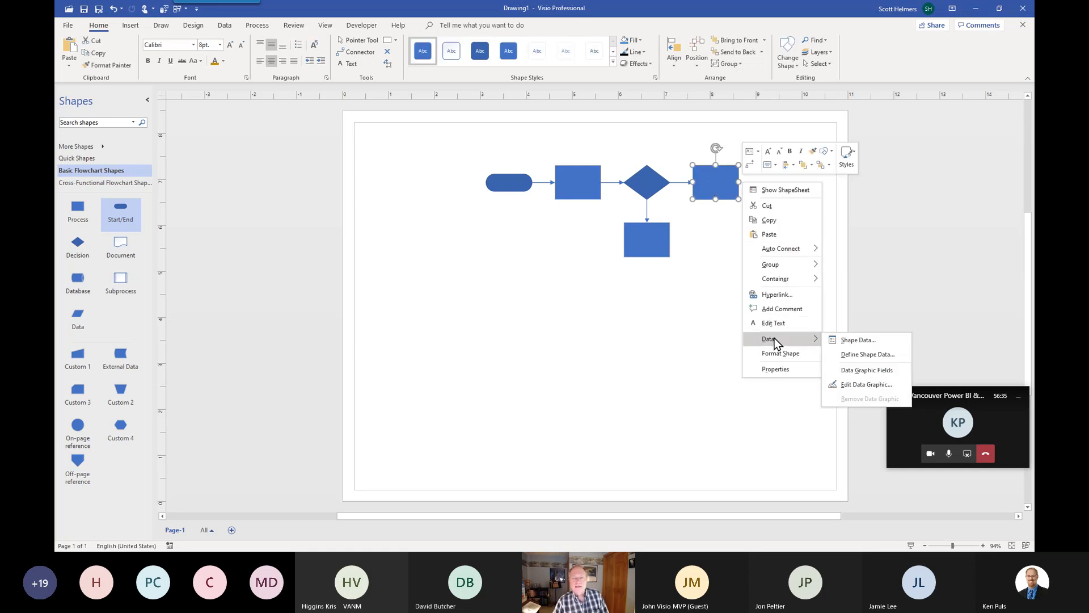
click(856, 341)
Step: Enlarge the Shape Data window until all its fields show and place it clear of the flowchart, beside the start shape
drag(902, 100, 831, 154)
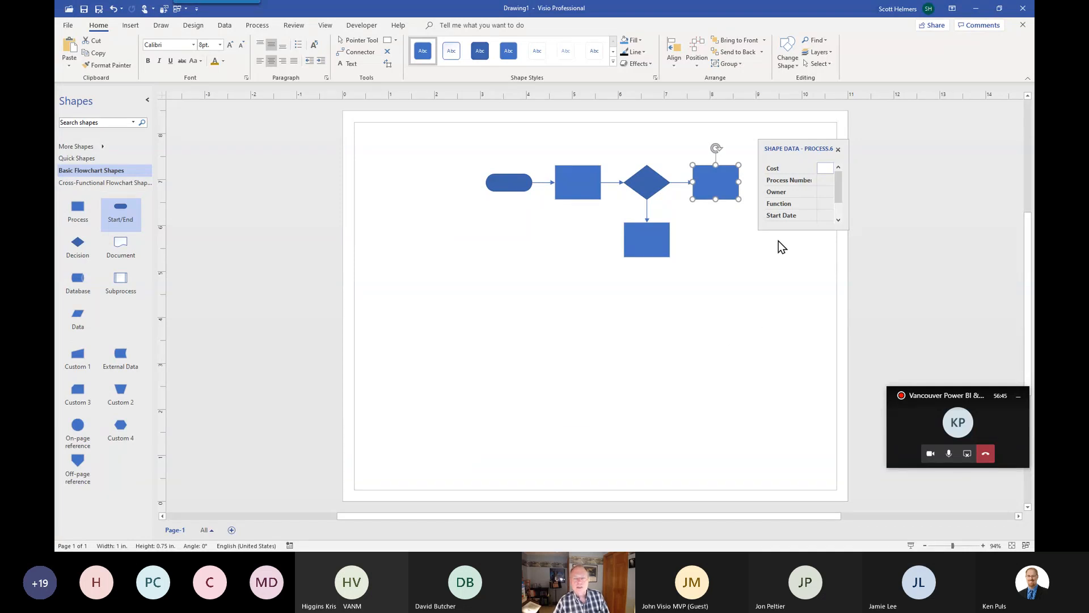
drag(778, 230, 781, 336)
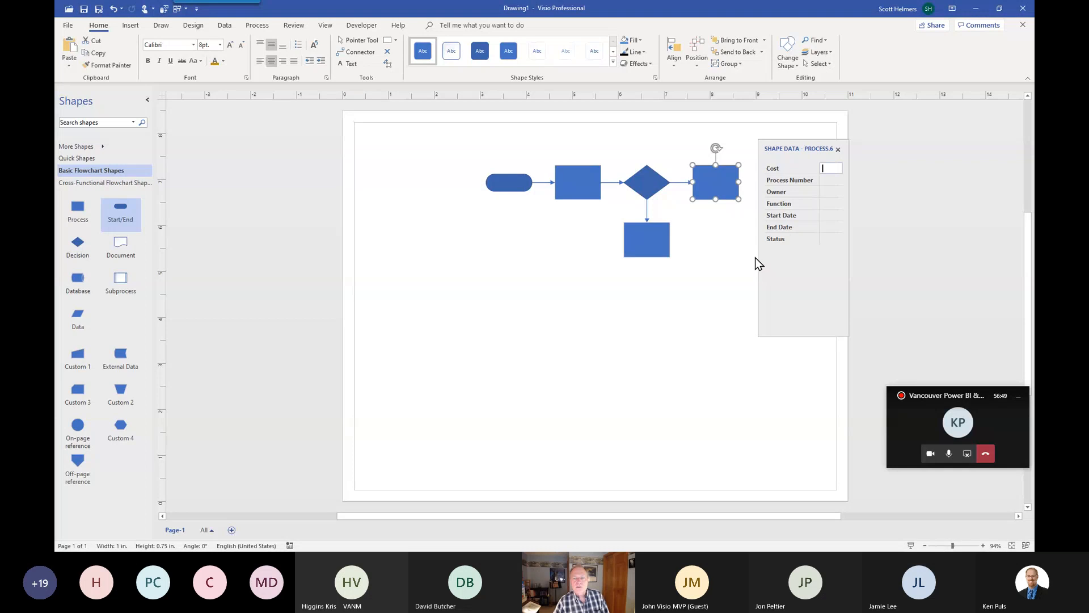
drag(759, 258, 679, 265)
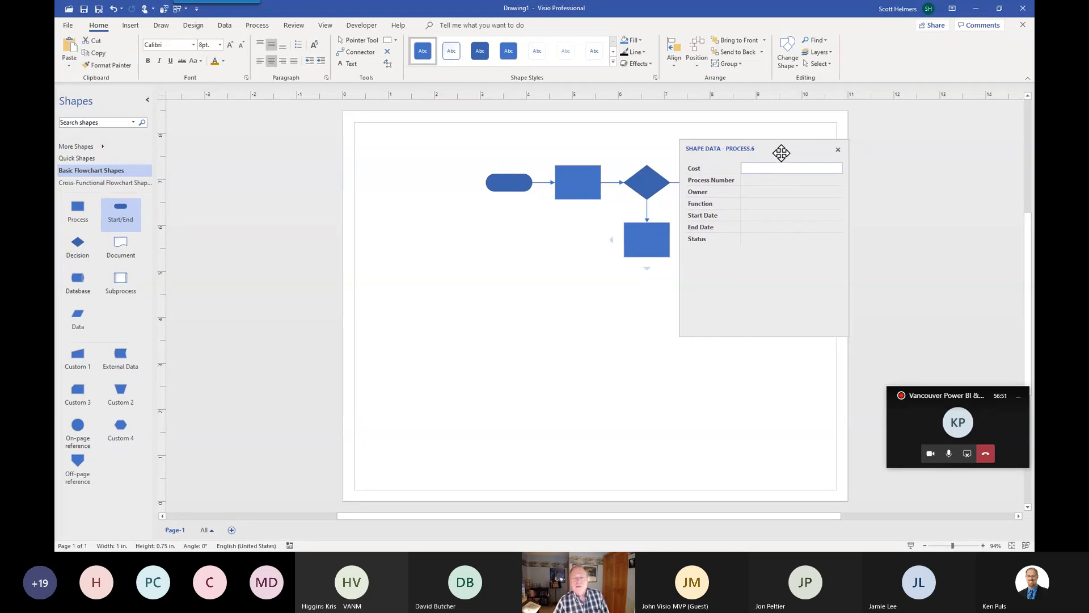
drag(783, 148, 322, 160)
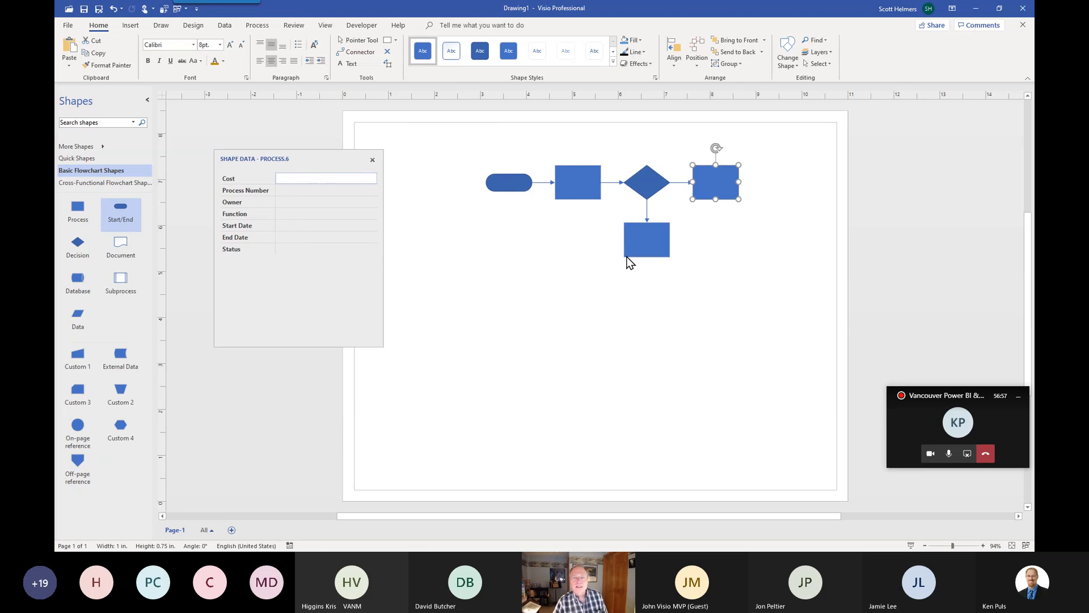
Step: Zoom the flowchart to 200% and dock the Shape Data window beside the drawing, opposite the Shapes stencils
ctrl+shift+click(564, 244)
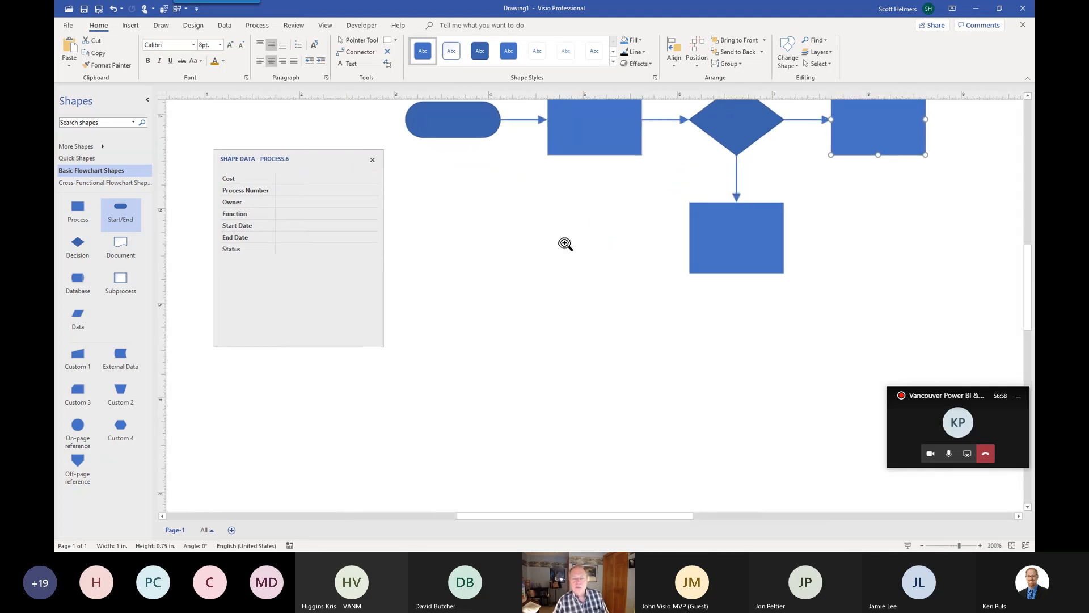
click(590, 209)
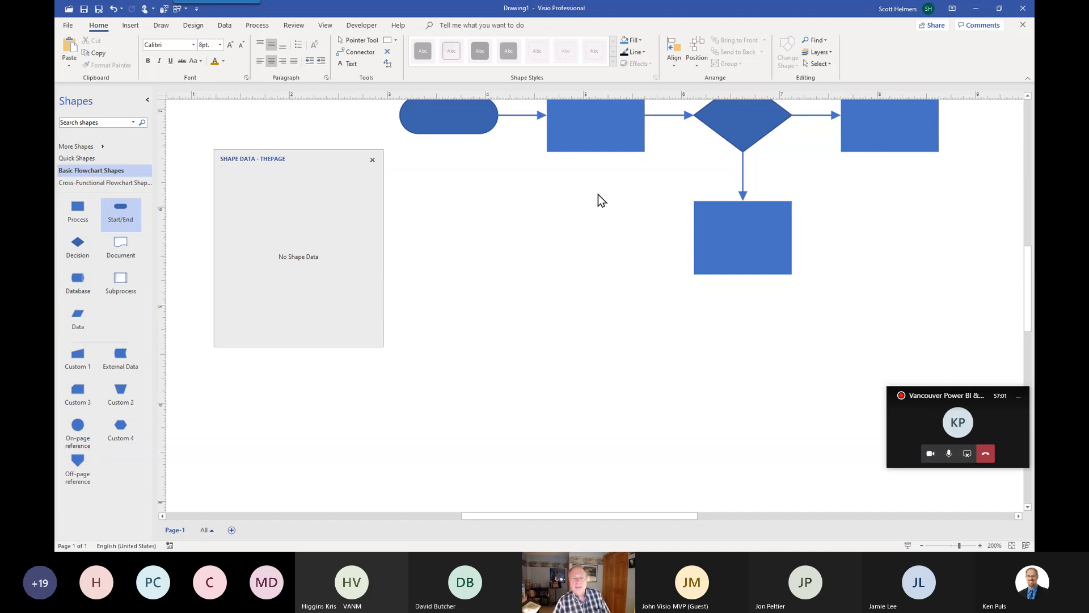
drag(598, 219, 450, 370)
drag(300, 164, 800, 152)
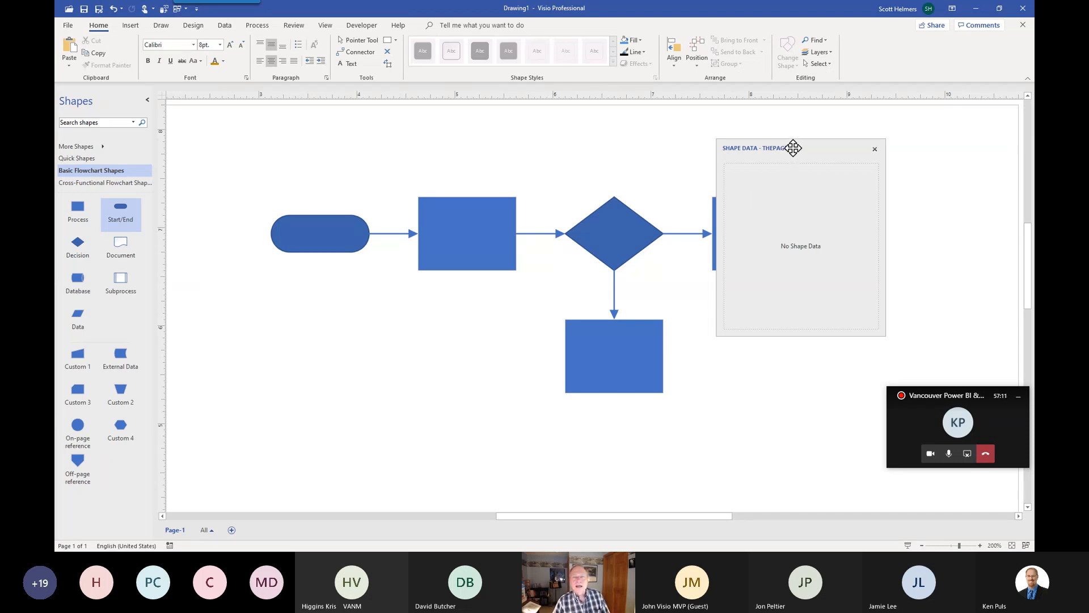
drag(793, 147, 954, 146)
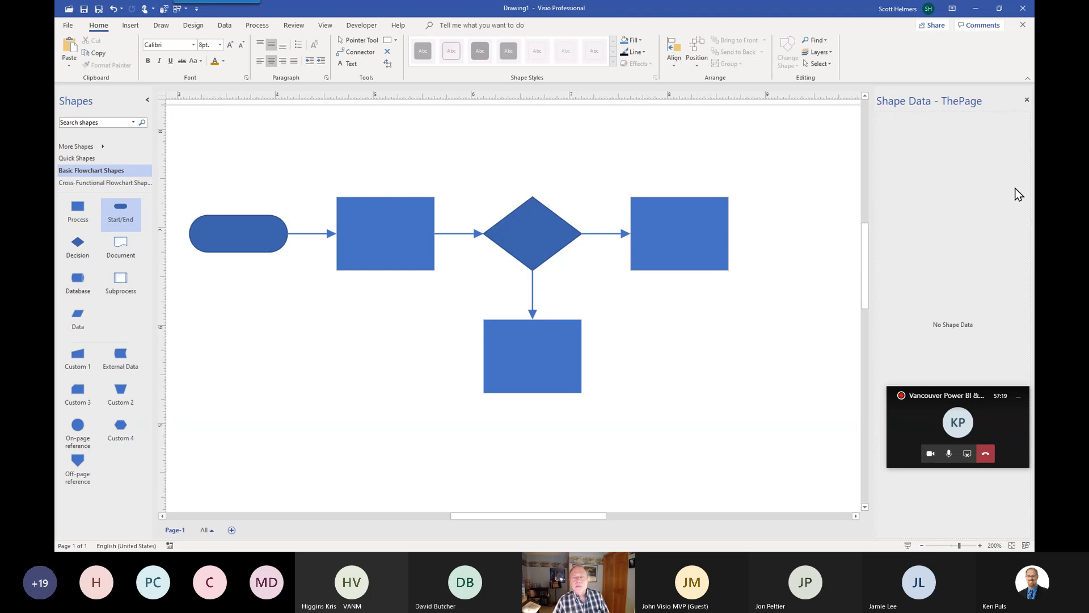
Step: Examine the shape data of the process box after the decision, its incoming connector and the decision diamond
click(666, 221)
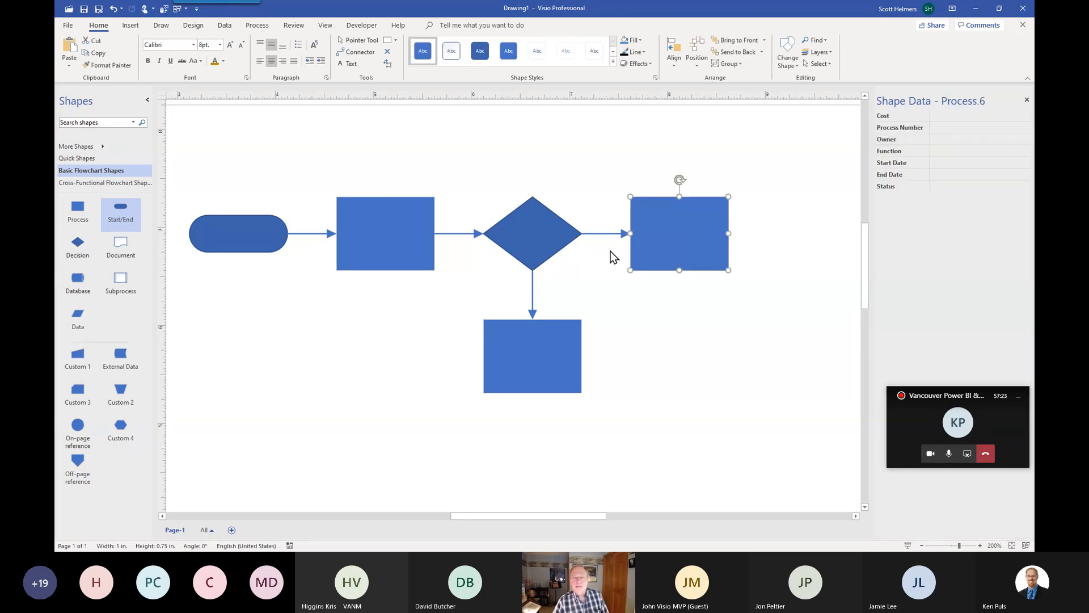
click(608, 234)
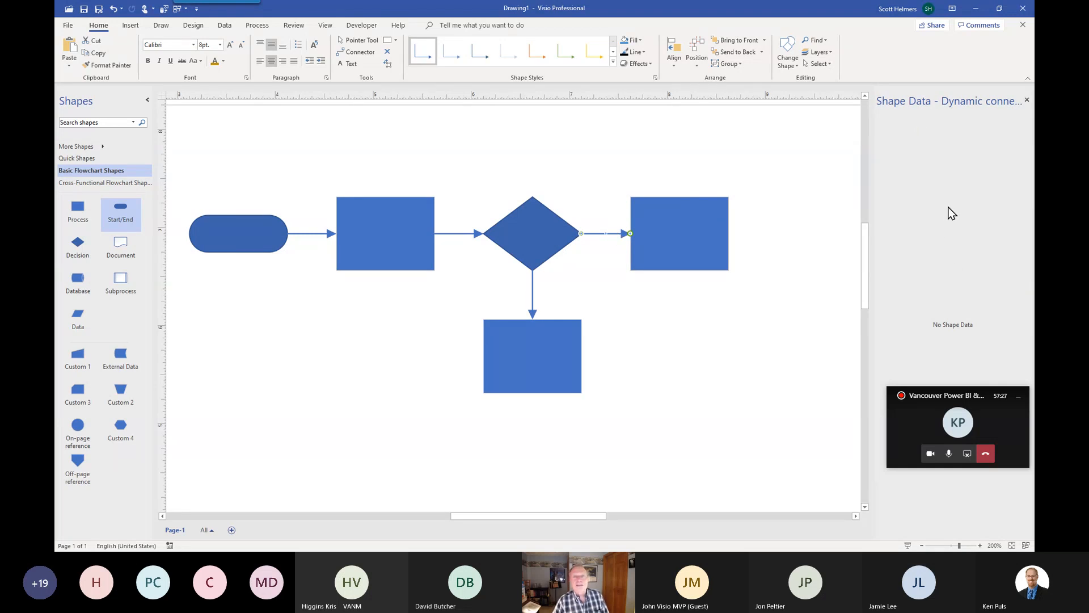
click(525, 241)
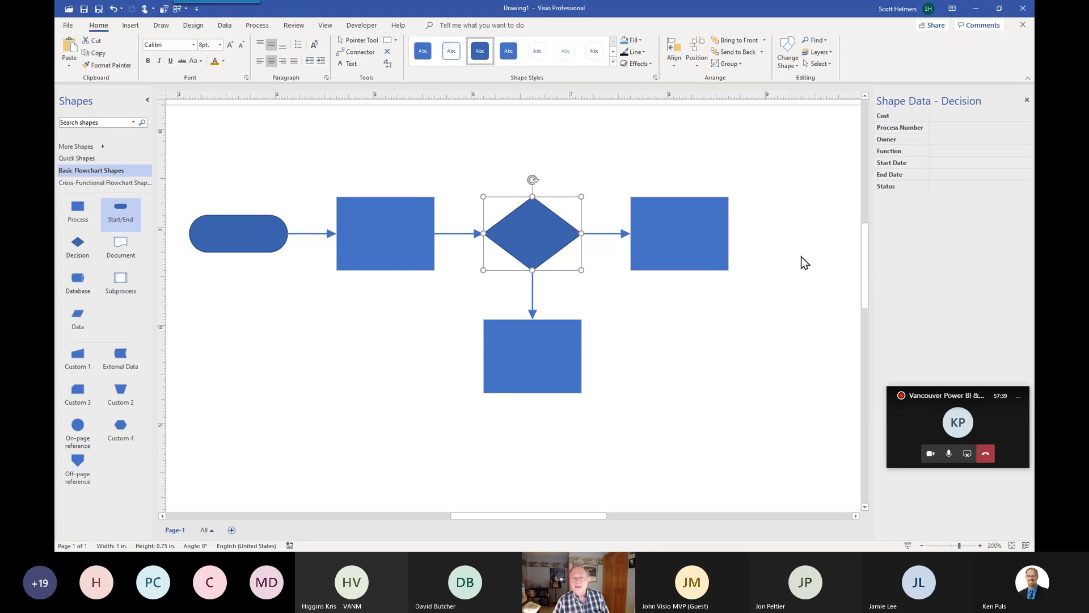
Step: Set Process Number to 134 and Owner to AP in the shape data of the process box right of the decision
click(692, 230)
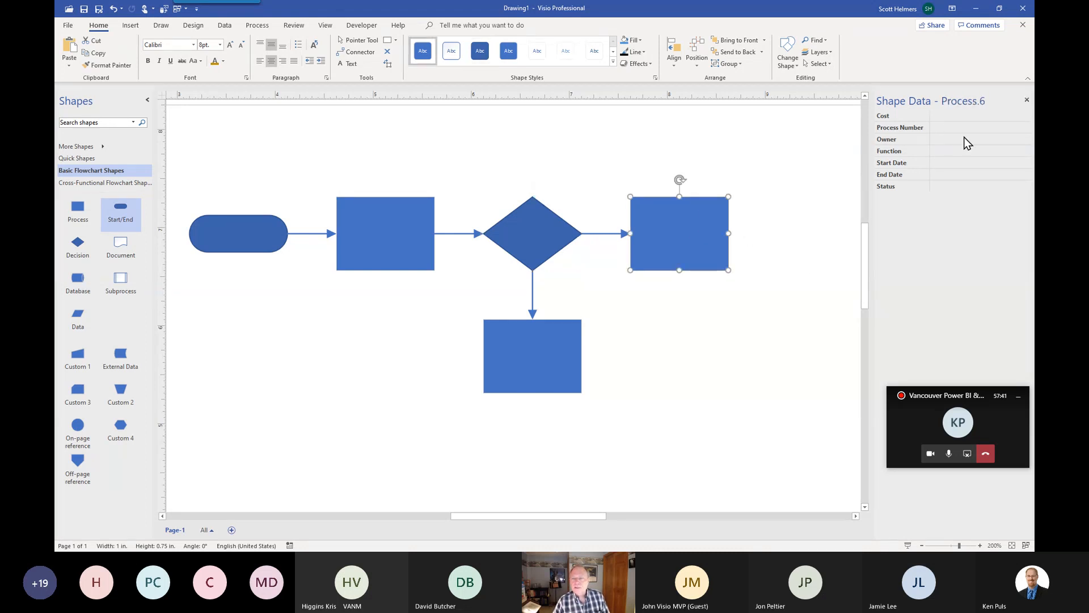
click(947, 128)
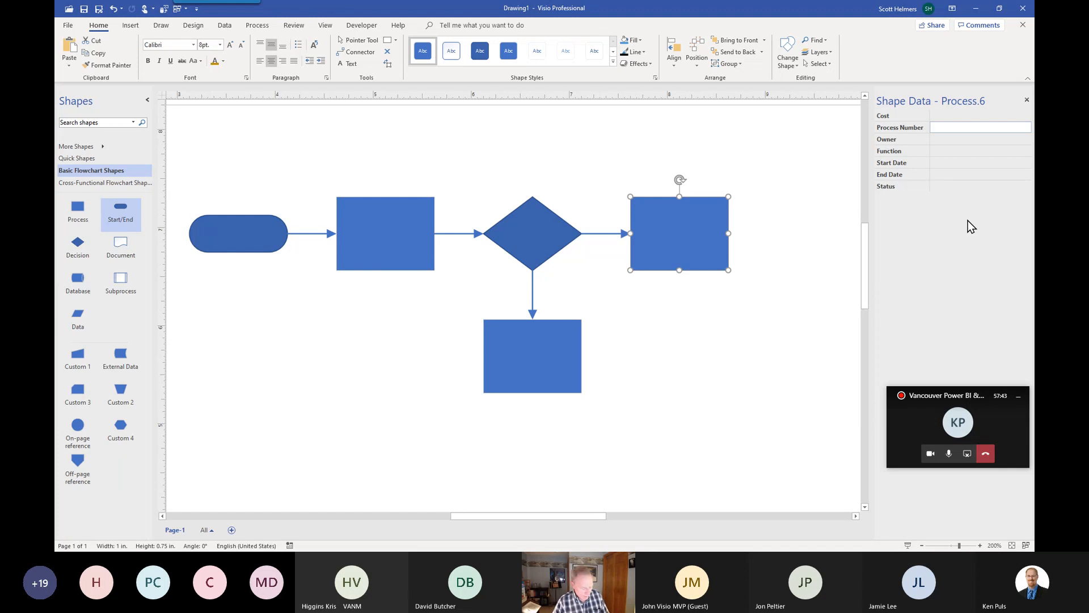
text(134)
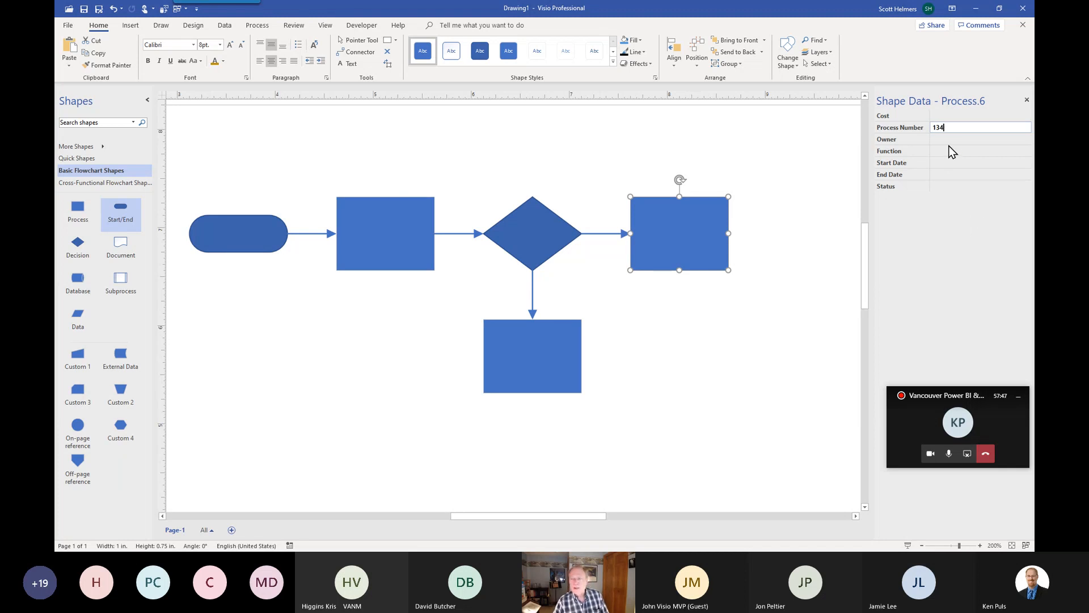
click(966, 139)
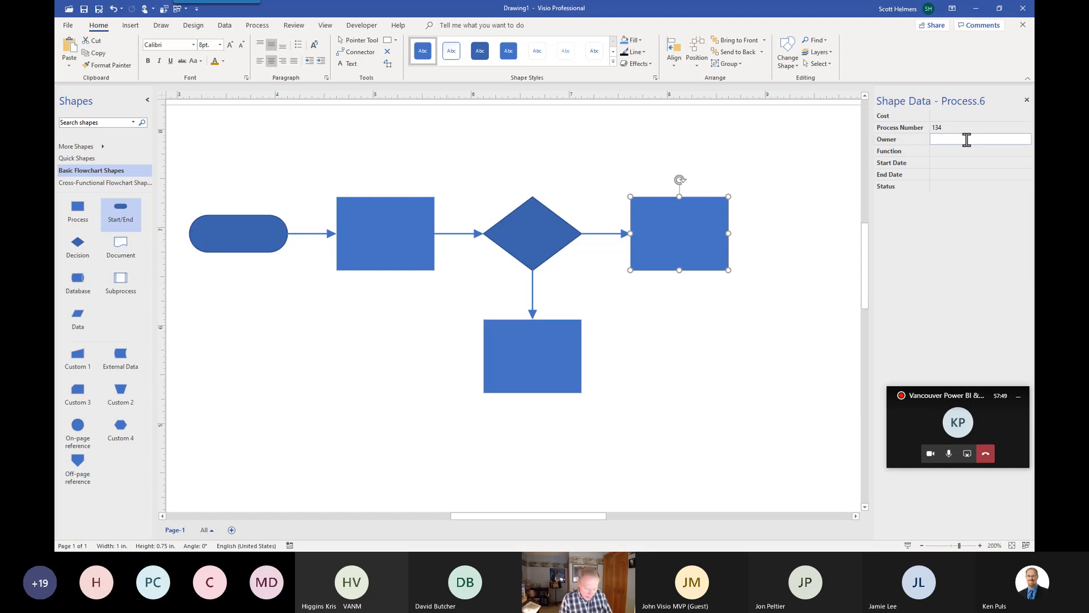
text(AP)
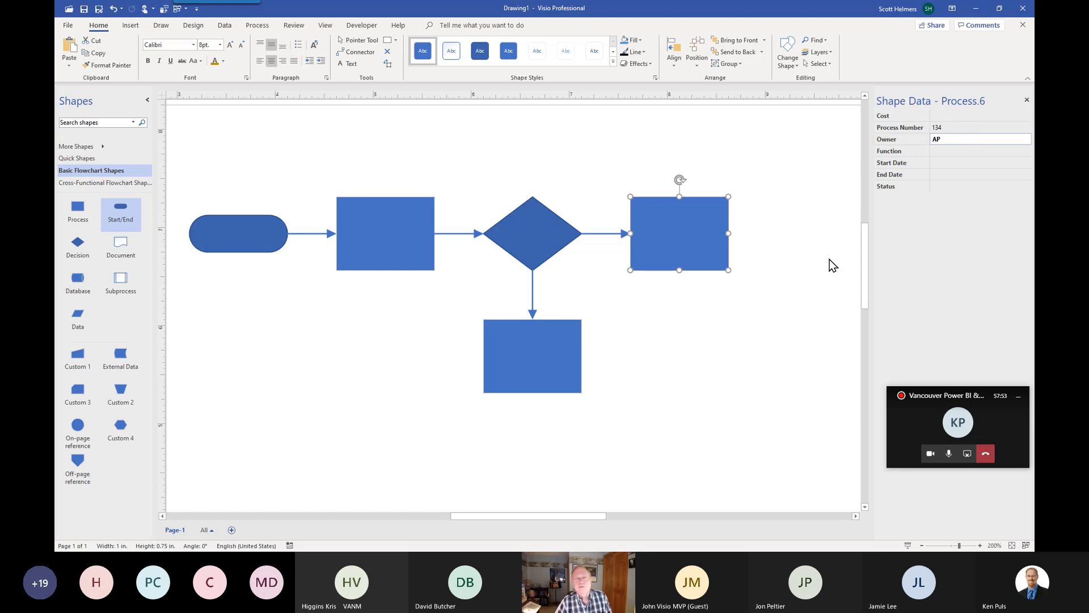
Step: Set the same process box's Start Date to 1/14/2021 using the calendar picker
click(950, 166)
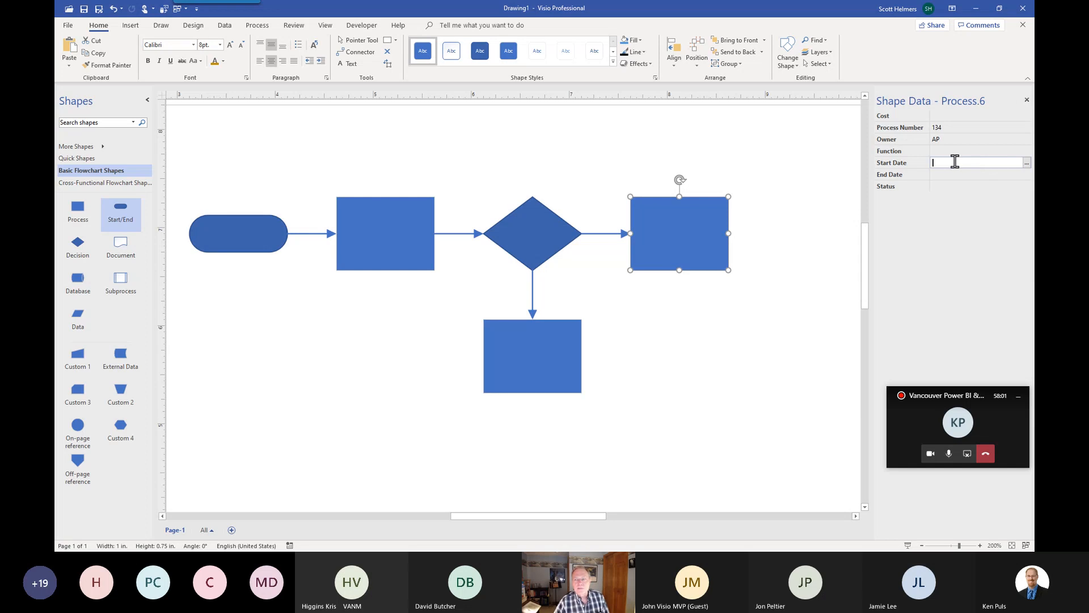
click(1027, 162)
click(1026, 175)
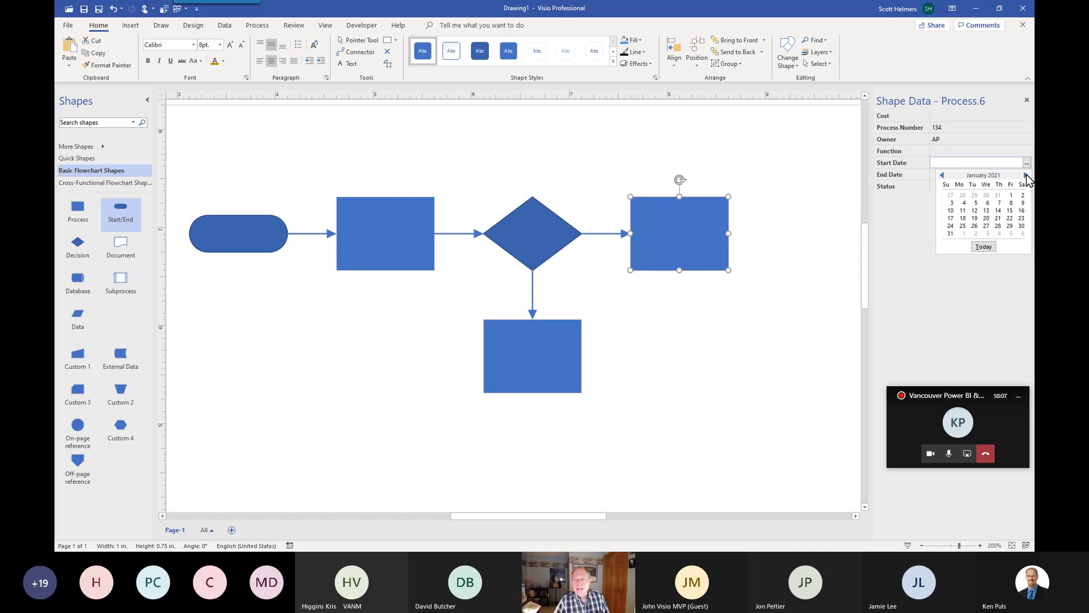
click(998, 211)
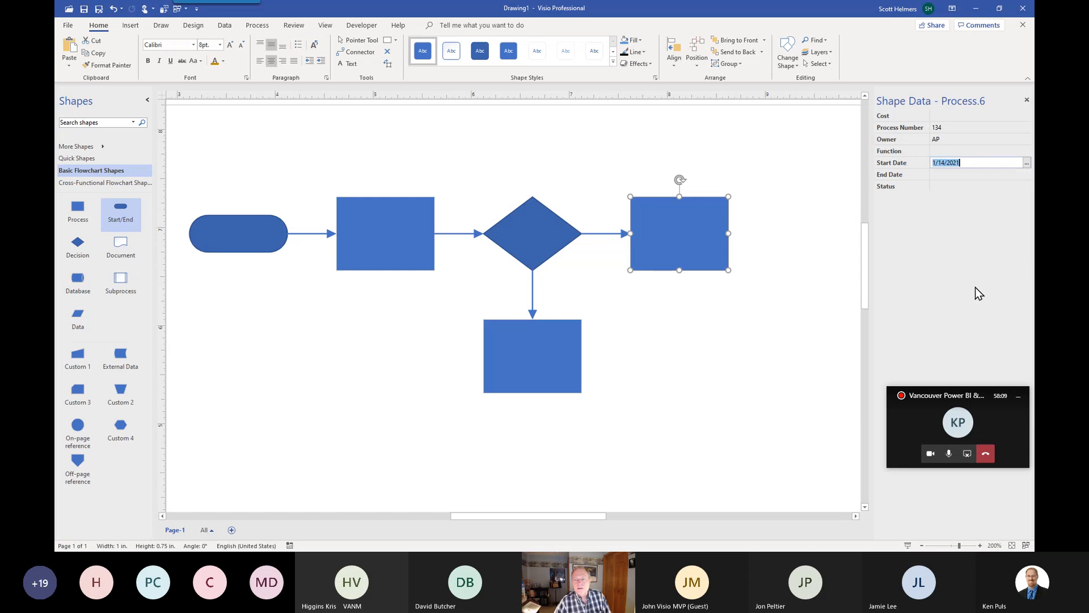
click(791, 229)
click(679, 234)
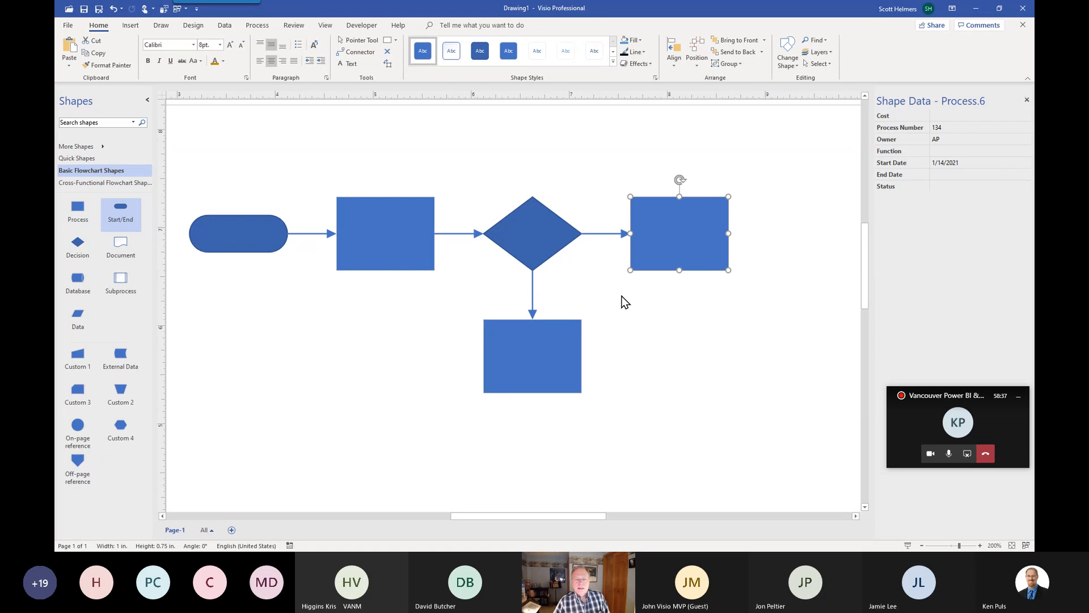
Step: Create a new drawing from the Cross-Functional Flowchart template and place a Process shape below its swimlanes
click(68, 25)
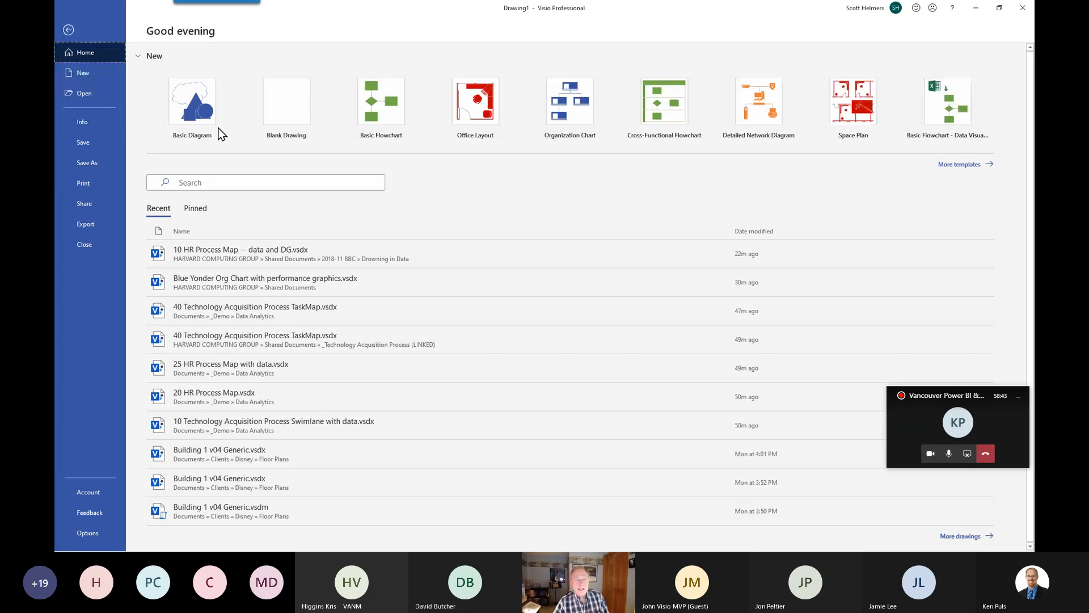
double_click(665, 101)
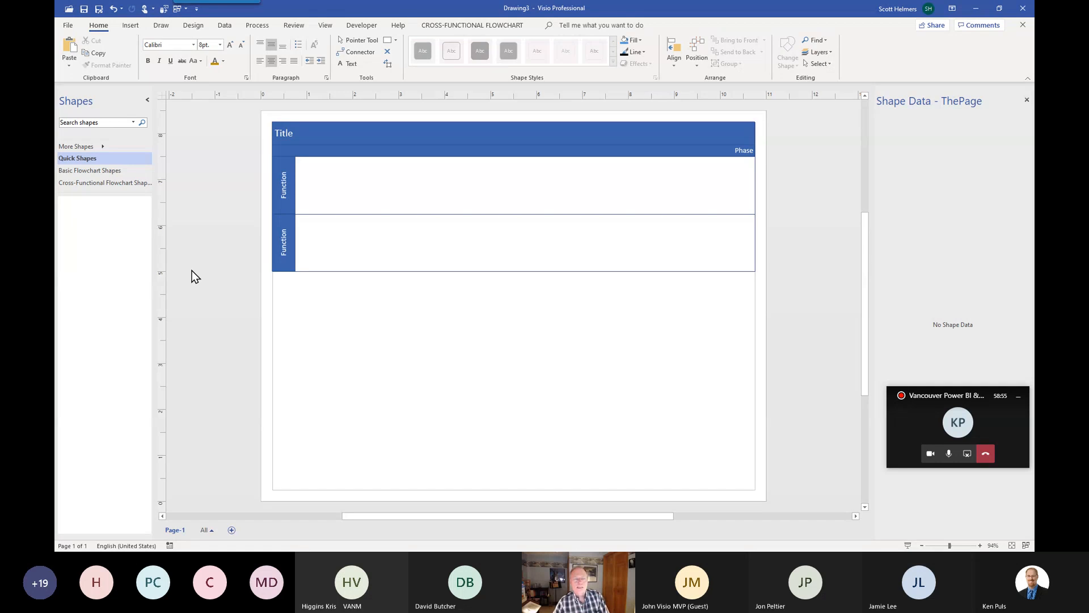
click(106, 172)
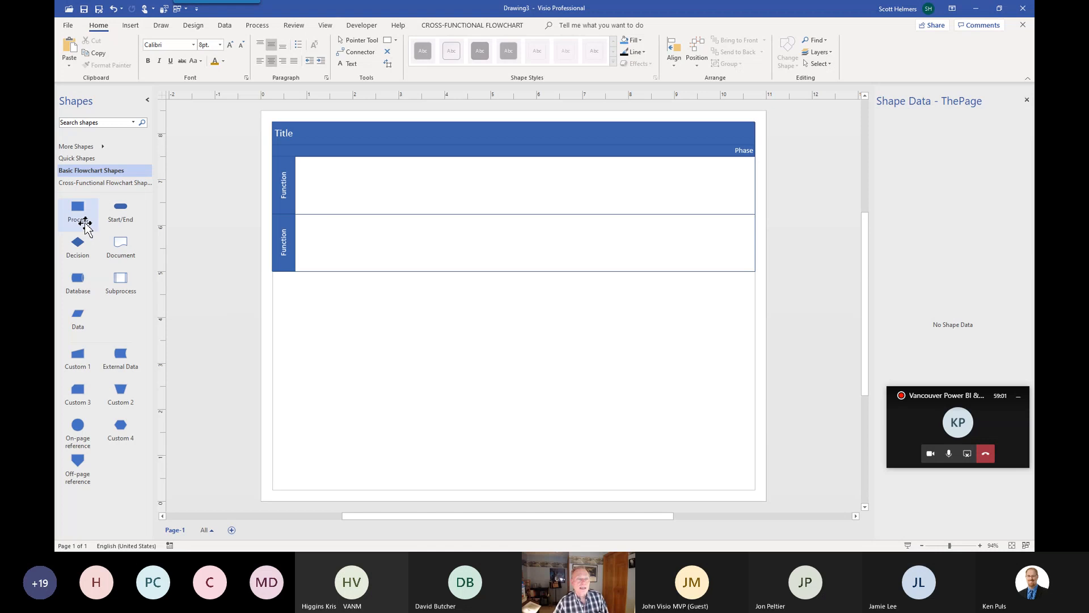
drag(78, 207, 640, 323)
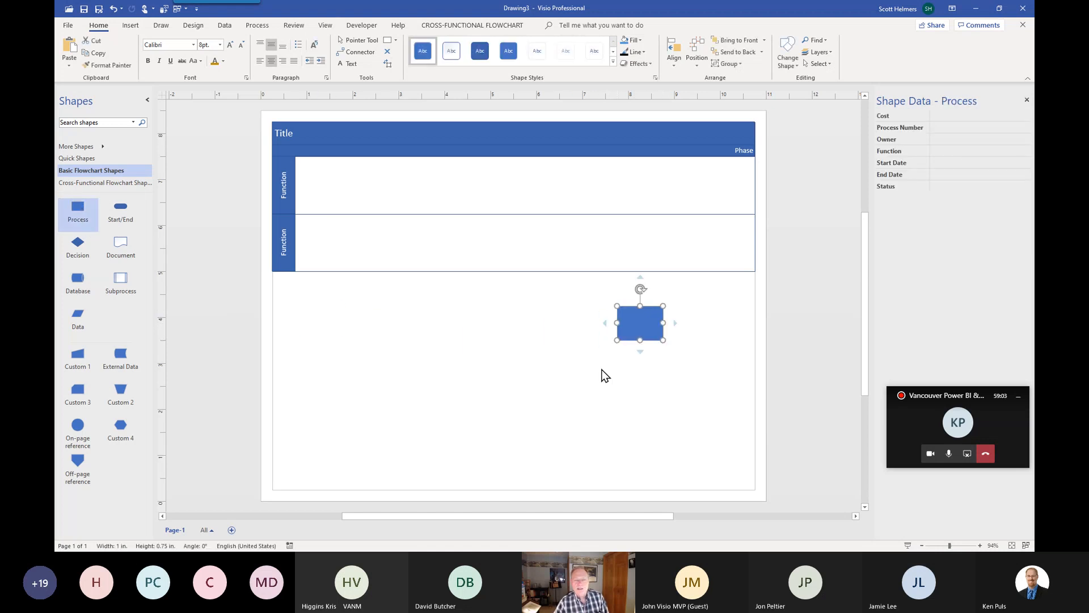
Step: Label the upper swimlane Sales and the lower swimlane Marketing
click(286, 187)
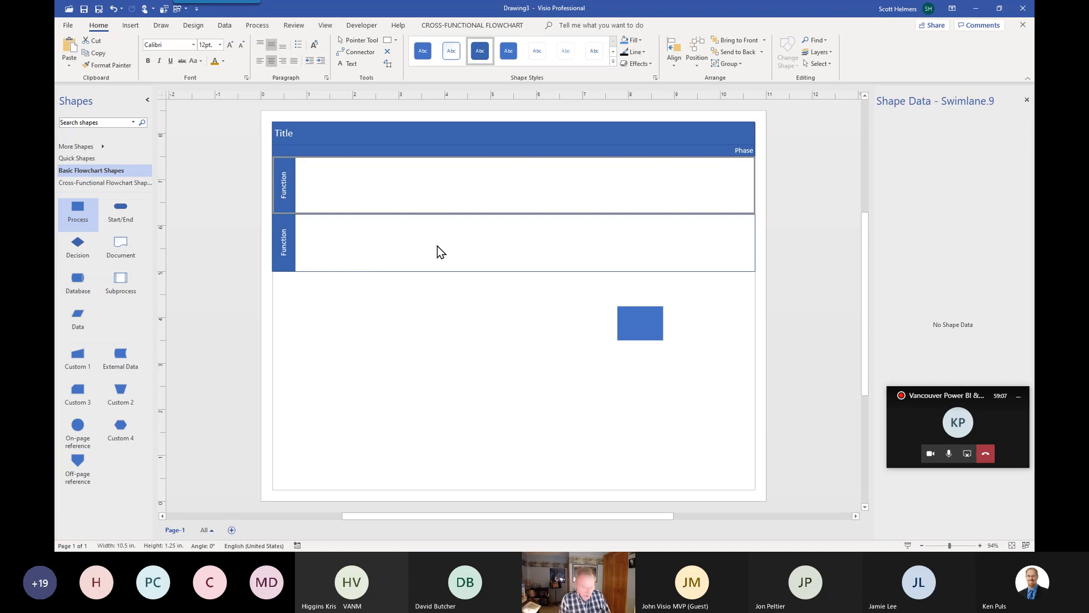
text(Sales)
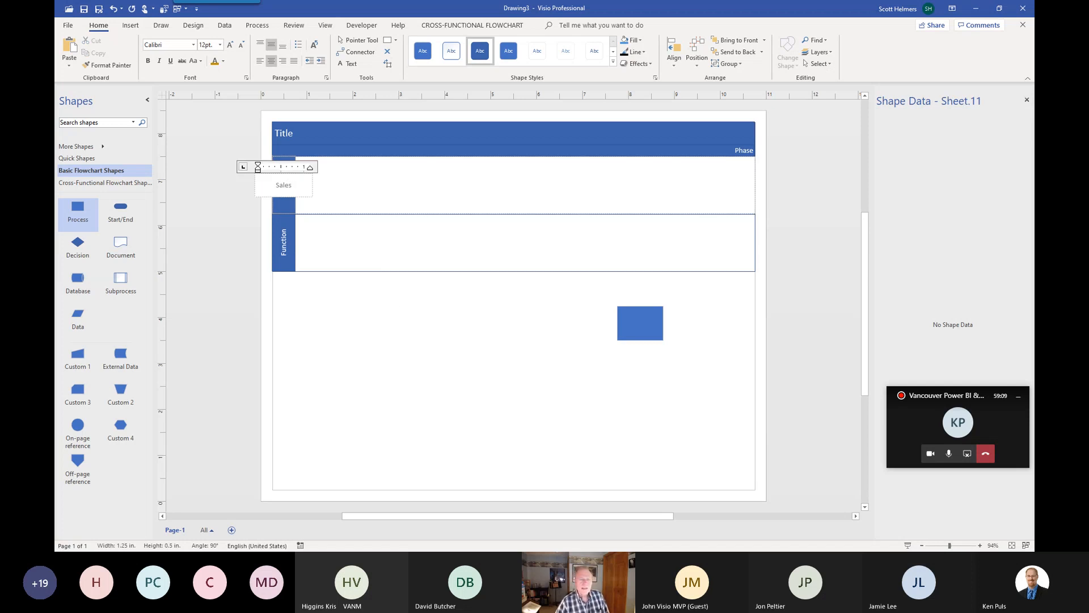
click(318, 239)
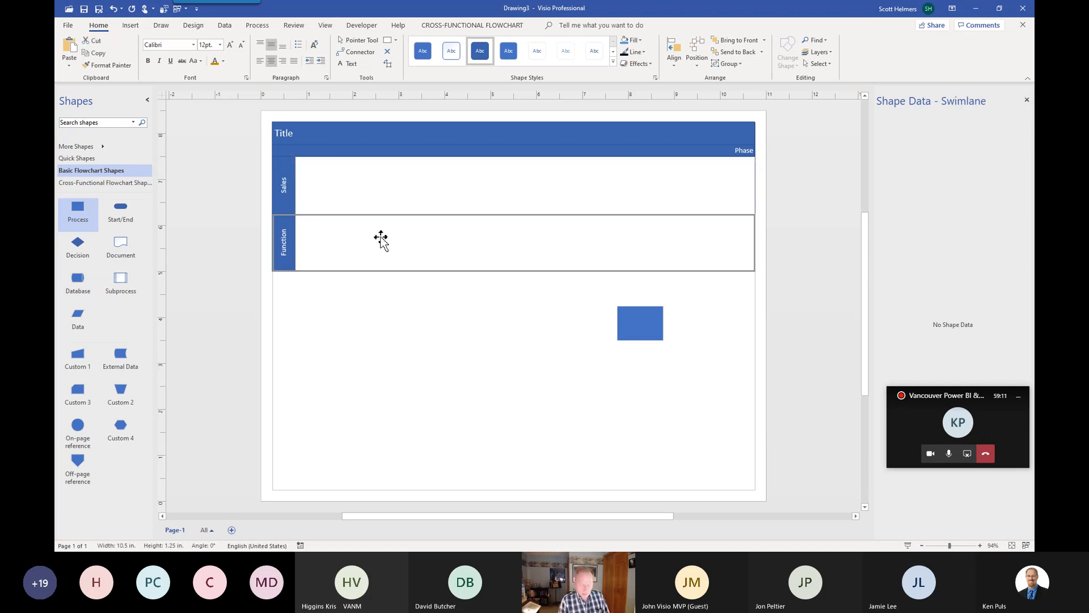
text(Marketing)
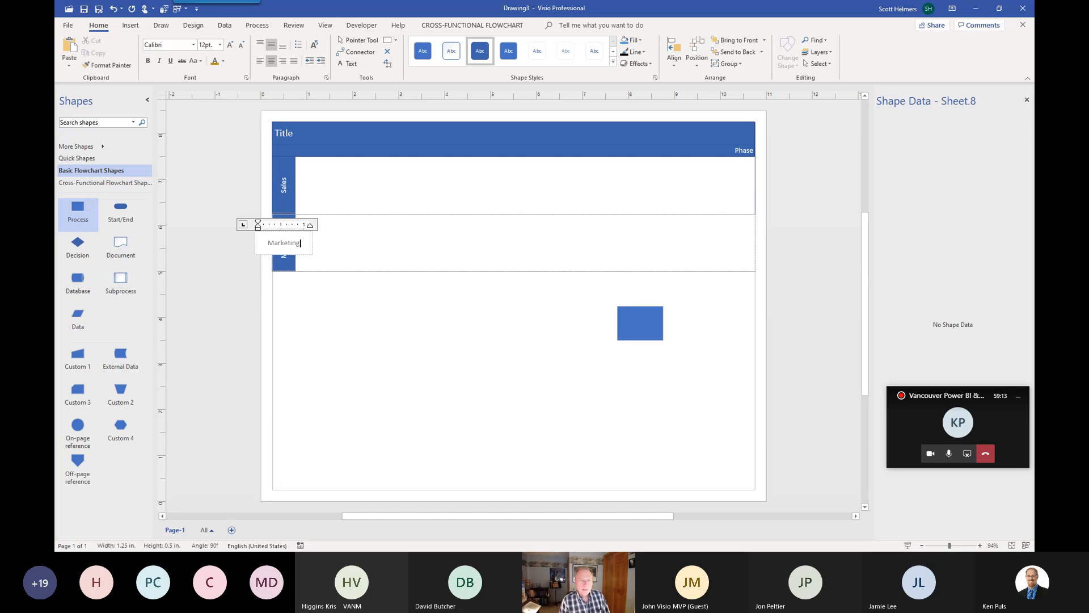
click(406, 359)
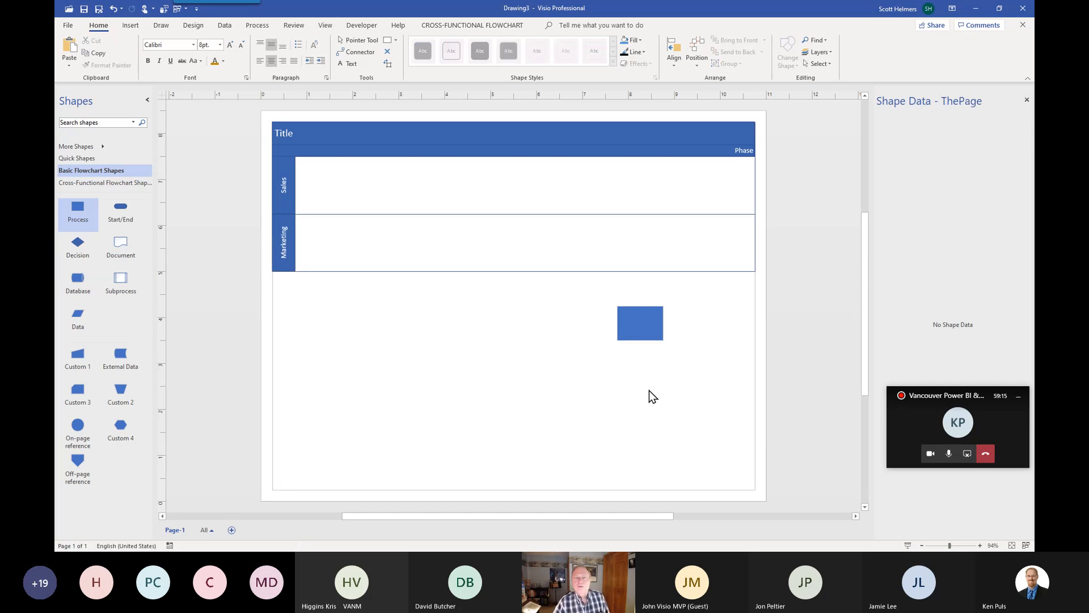
Step: Move the process box through the Sales lane, the Marketing lane and the area below, ending in the Sales lane
drag(635, 319, 630, 187)
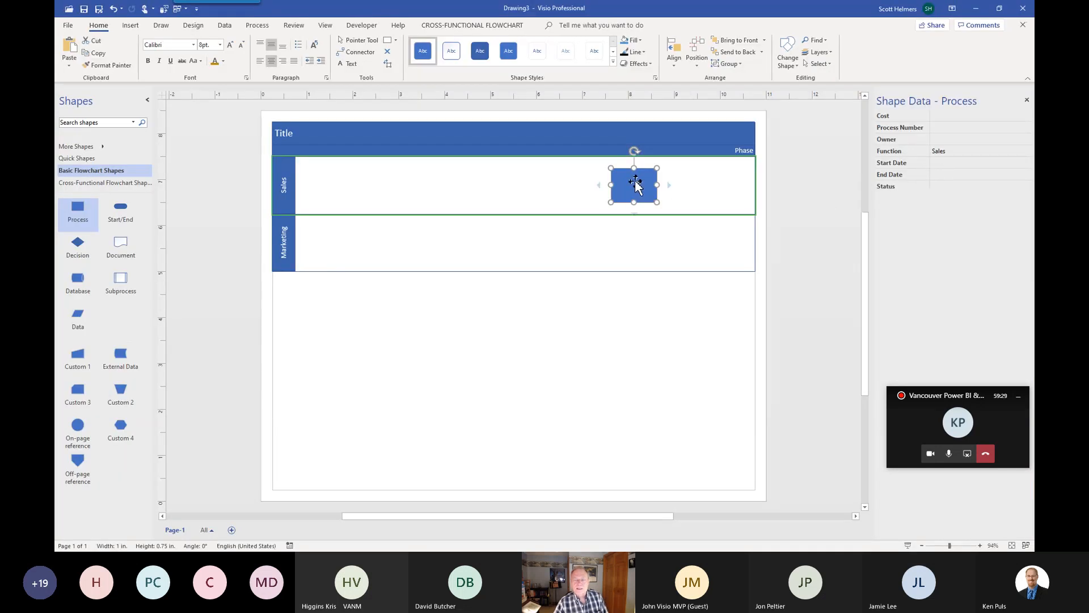
drag(635, 185, 636, 237)
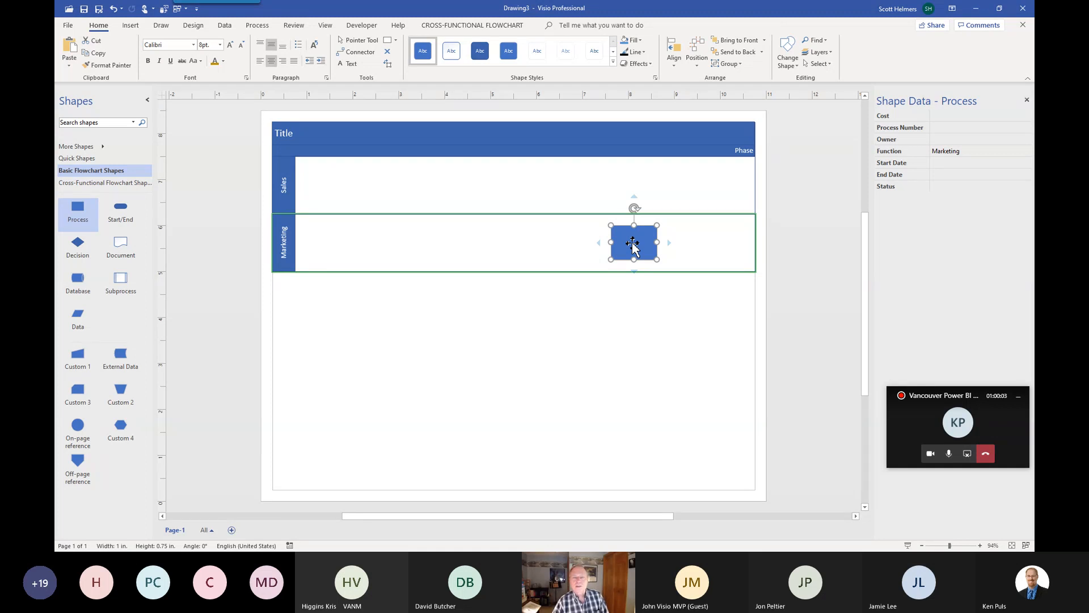
drag(634, 245, 640, 319)
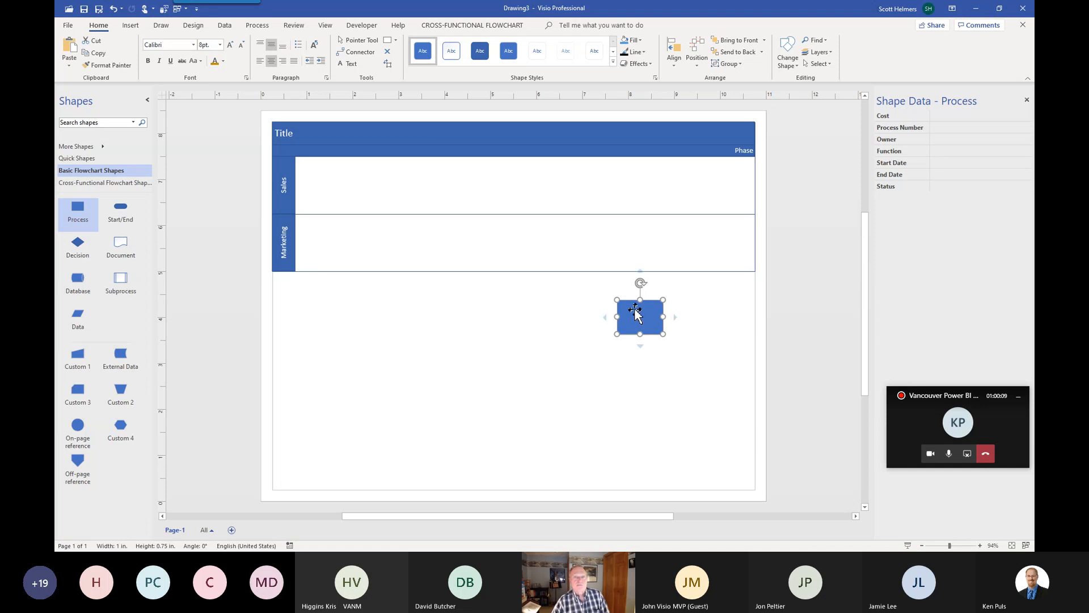
drag(636, 316, 631, 184)
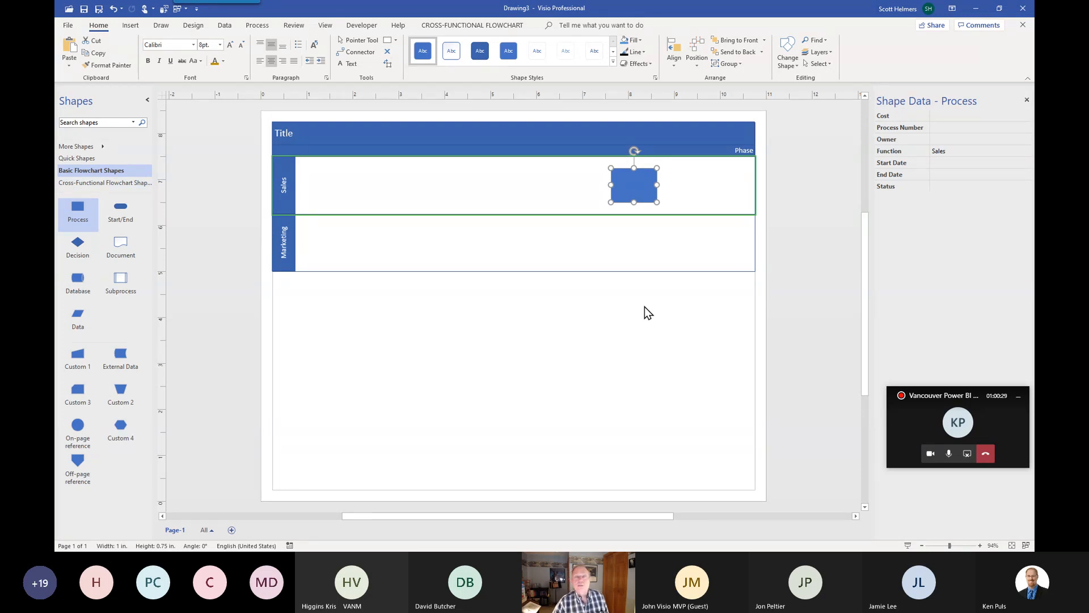
Step: Open the shape data definition of the process box and examine its Cost, Process Number and Owner fields
right_click(632, 190)
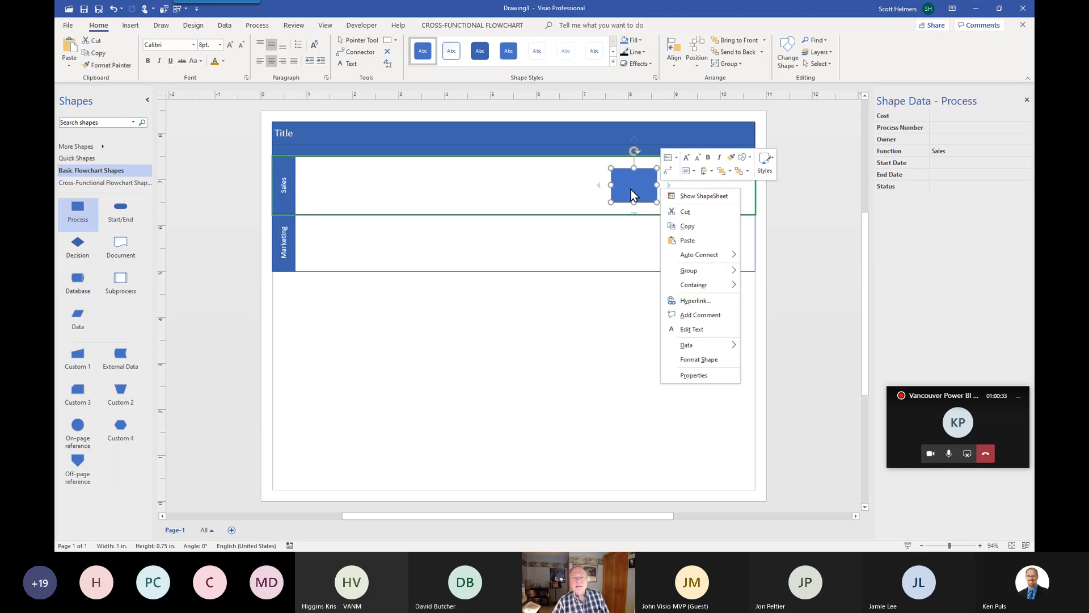
mouse_move(717, 349)
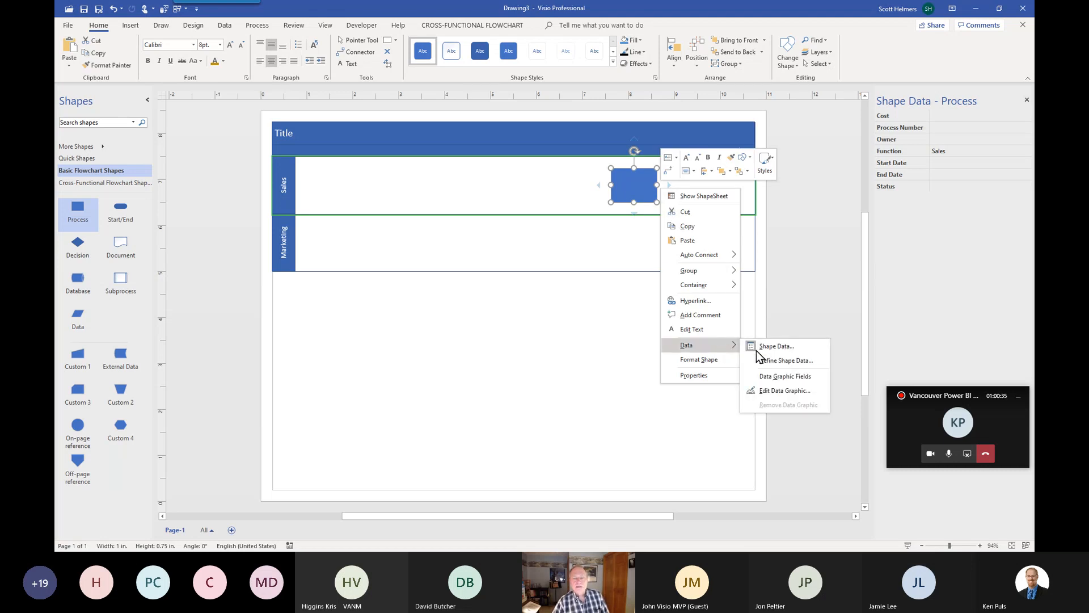
click(807, 363)
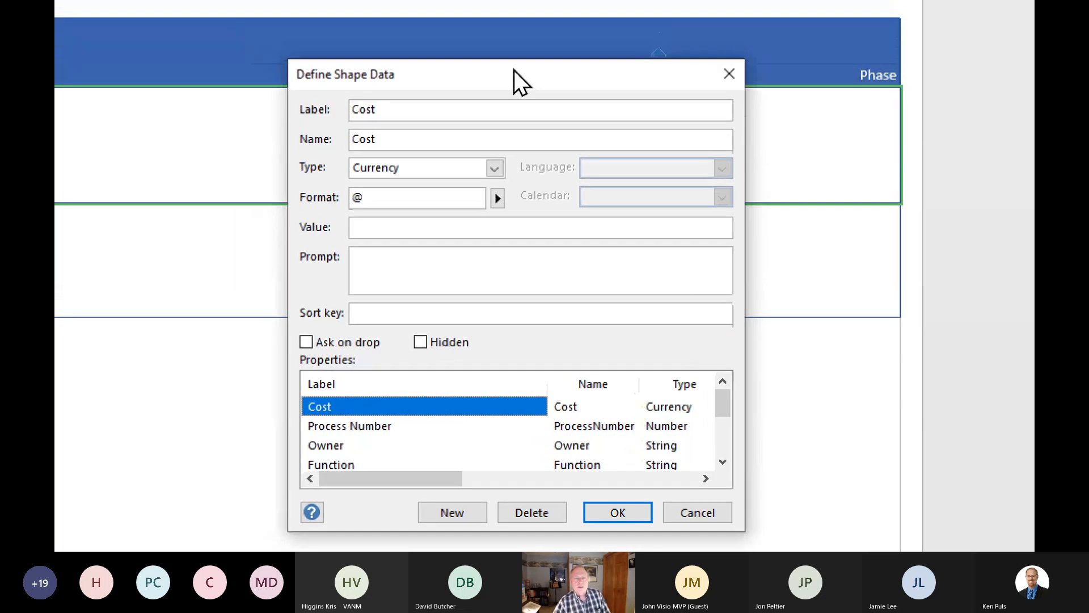
drag(514, 70, 522, 70)
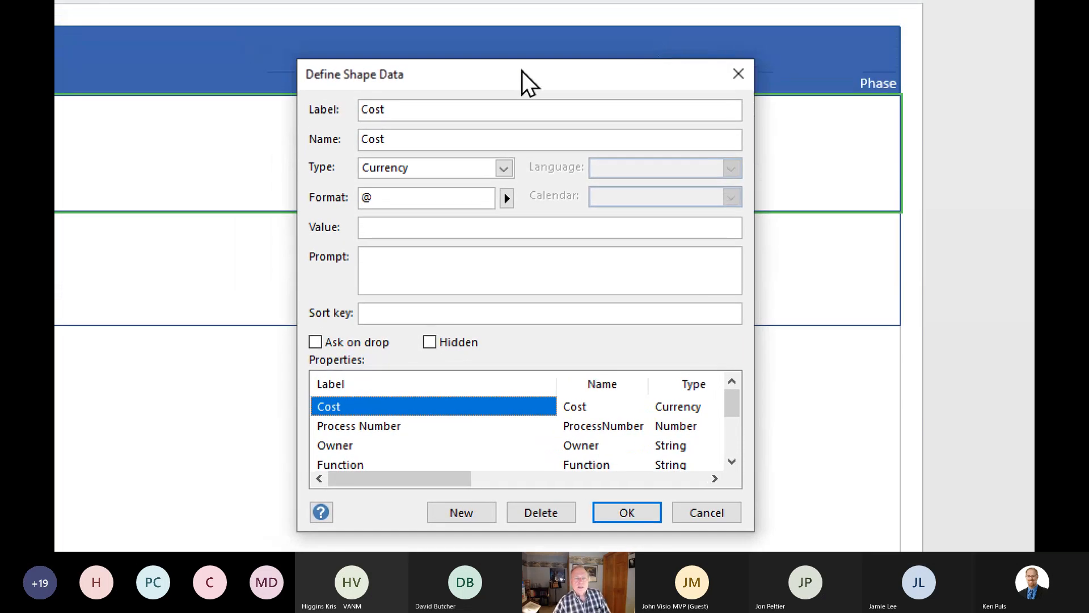
click(358, 424)
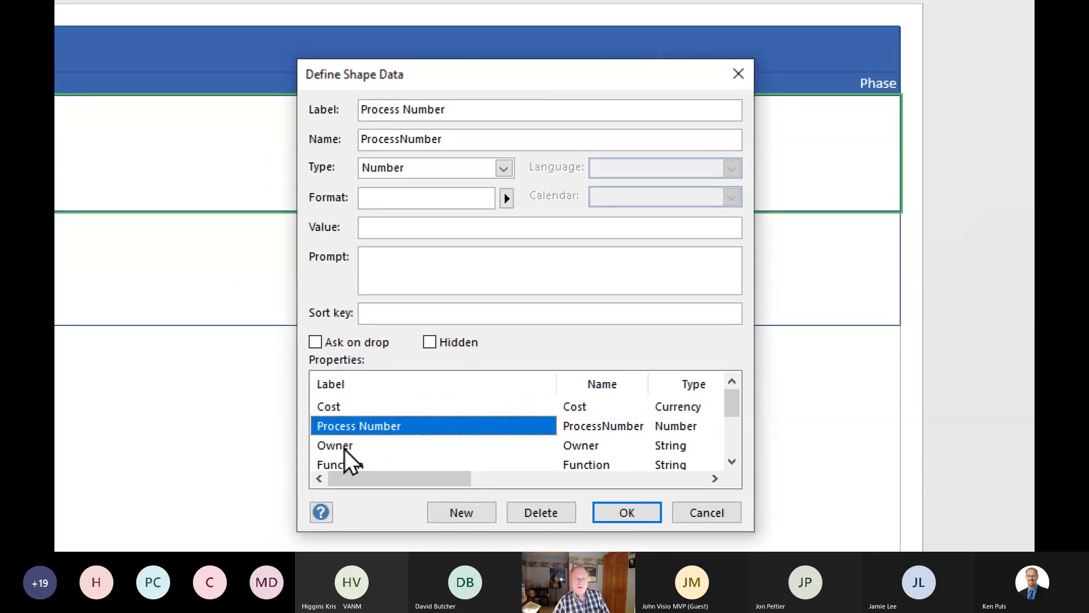
click(346, 450)
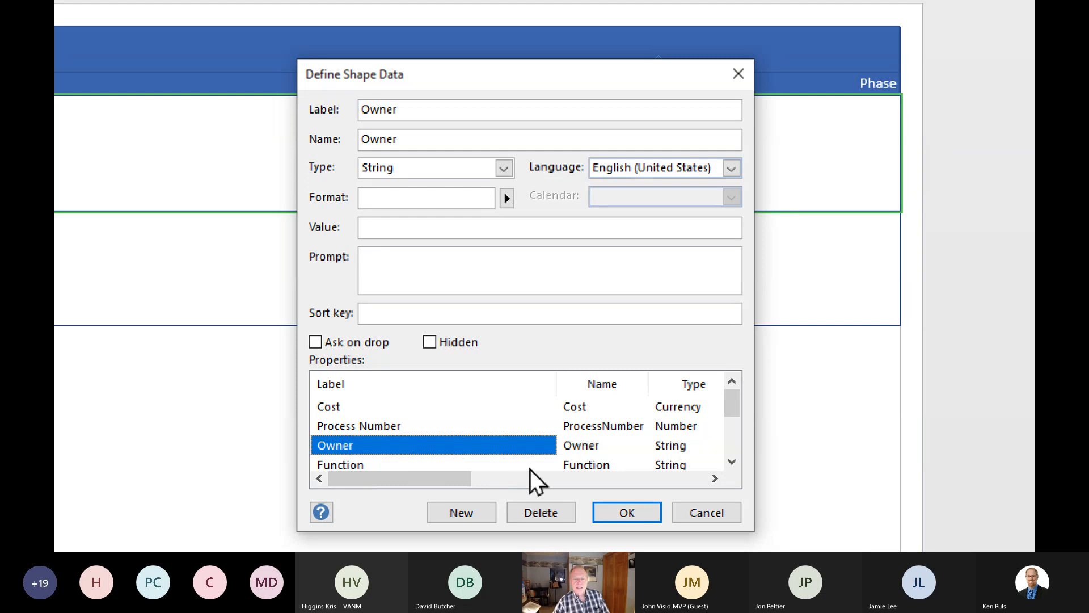
Step: Add a field labelled KPI of type Number to the process box's shape data and look over the available number formats
click(470, 484)
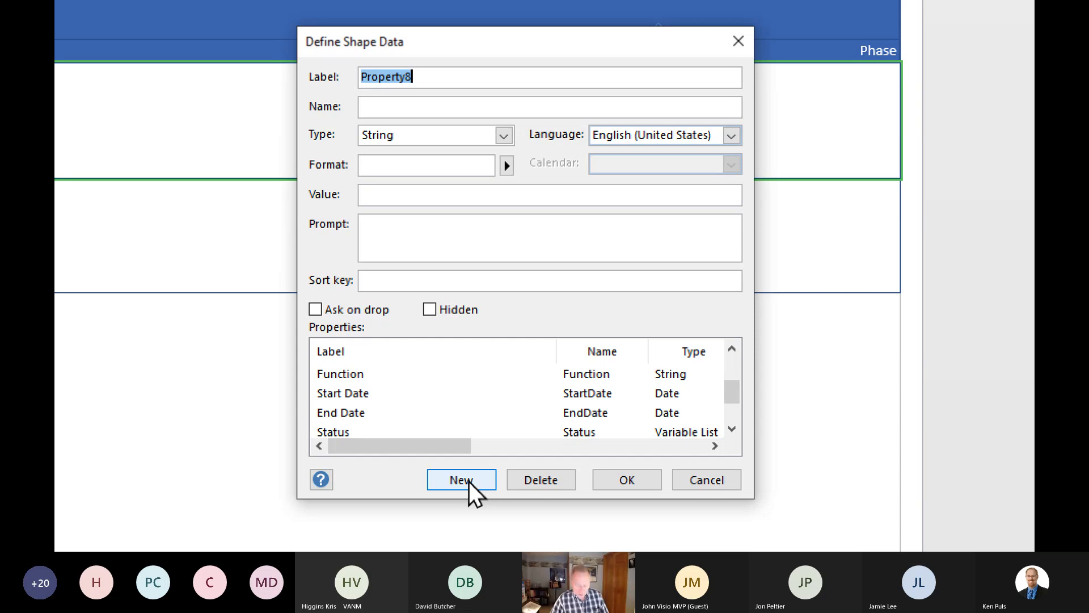
text(KPI)
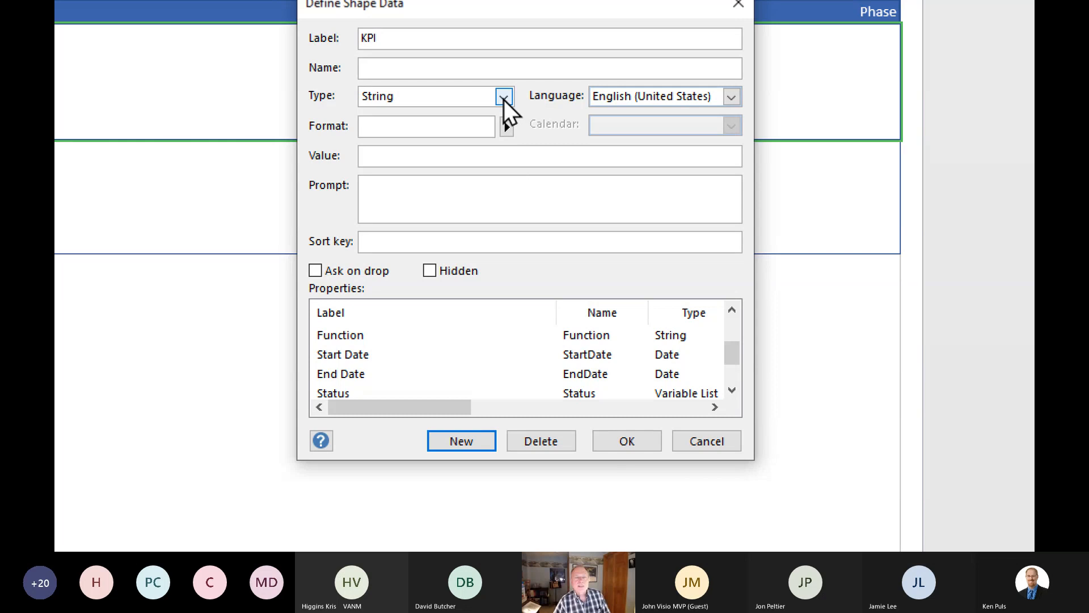
click(504, 98)
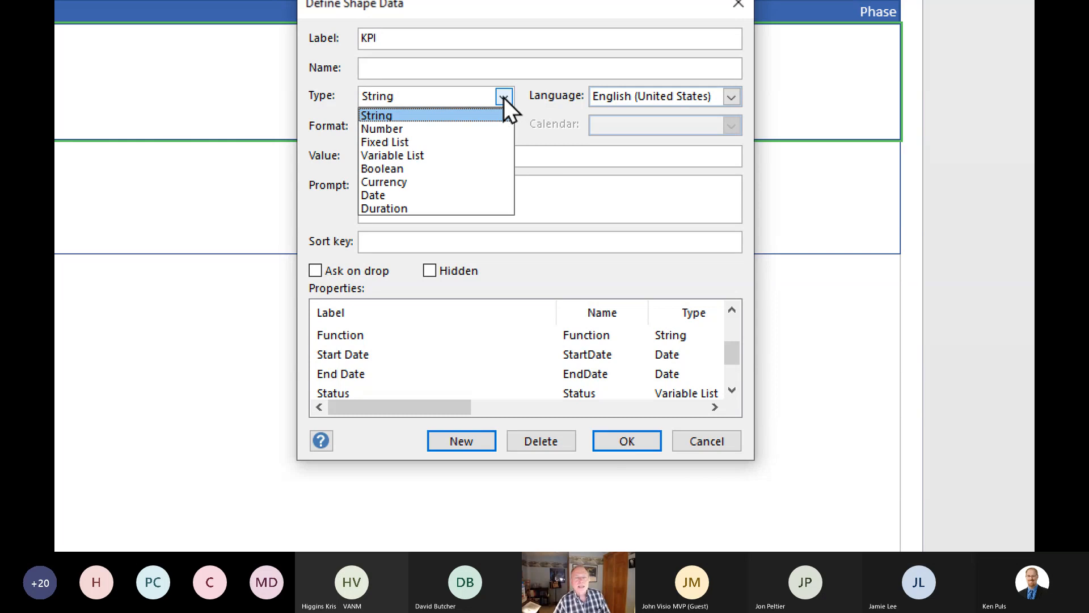
click(386, 130)
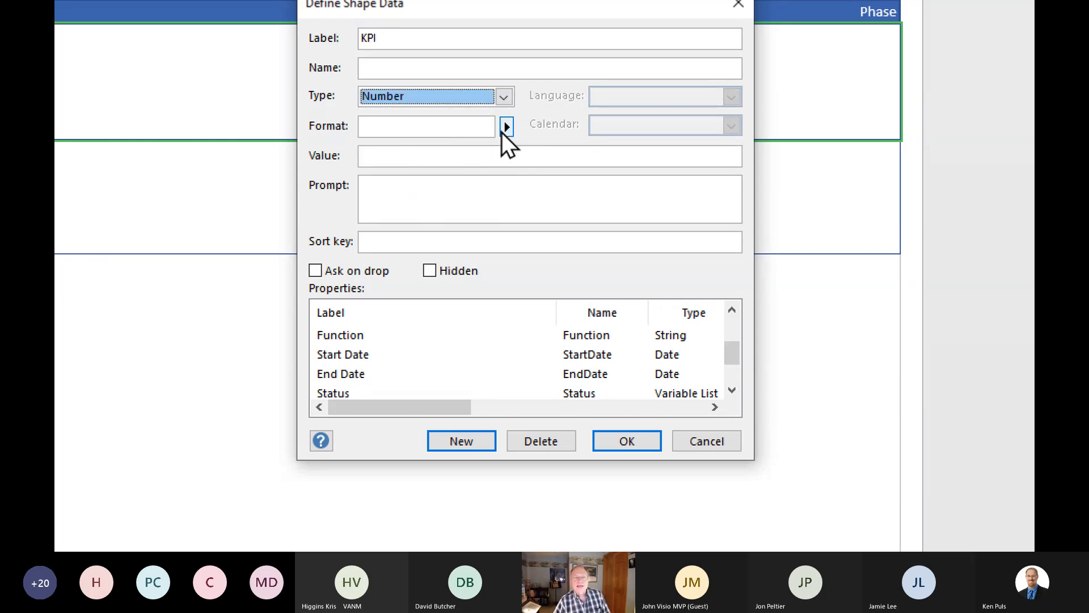
click(507, 127)
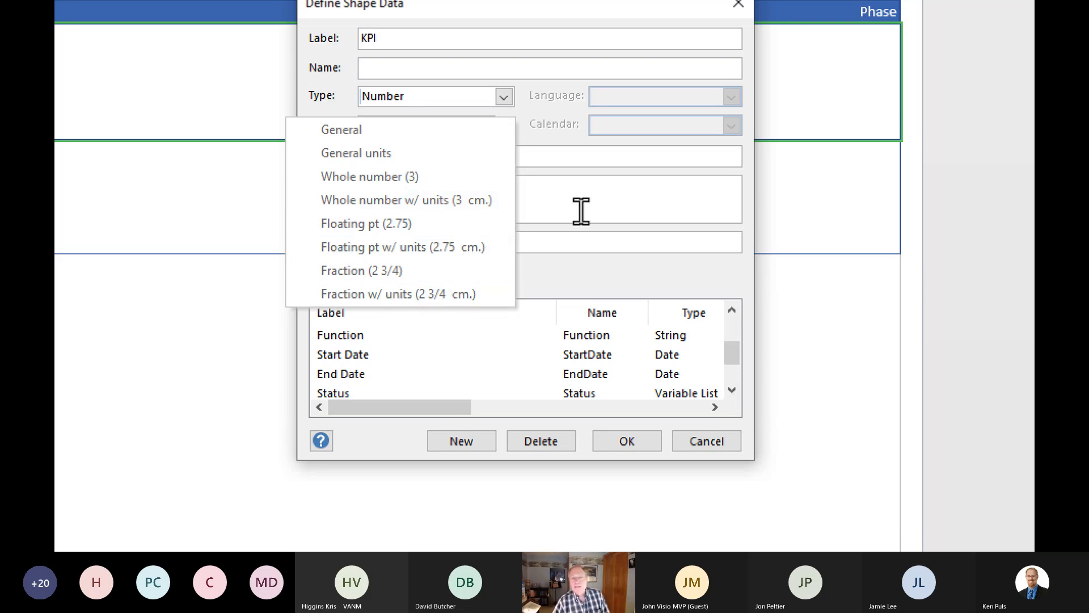
click(557, 139)
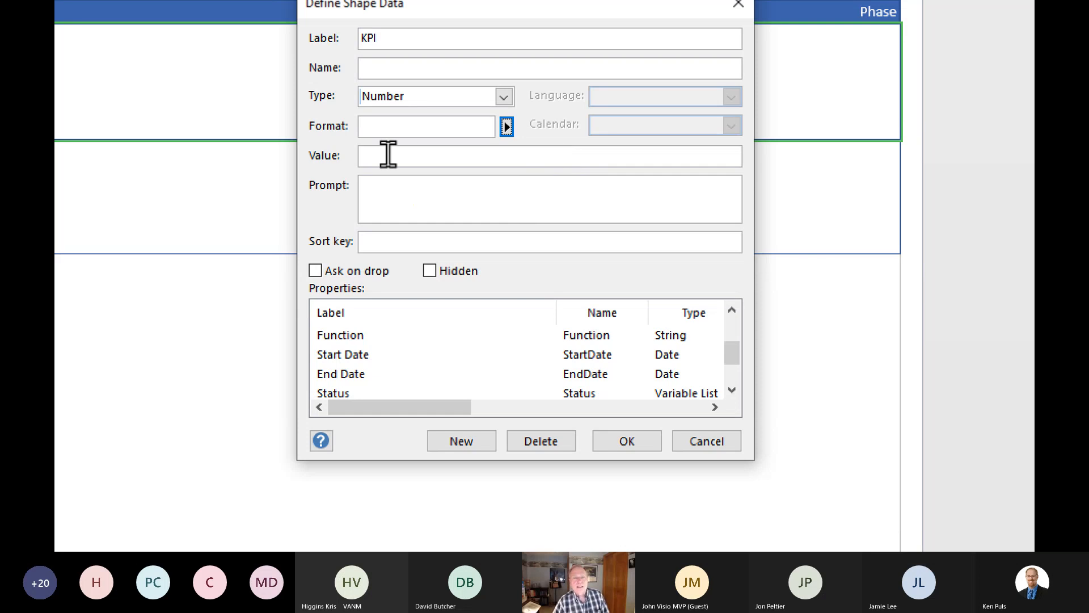
click(435, 154)
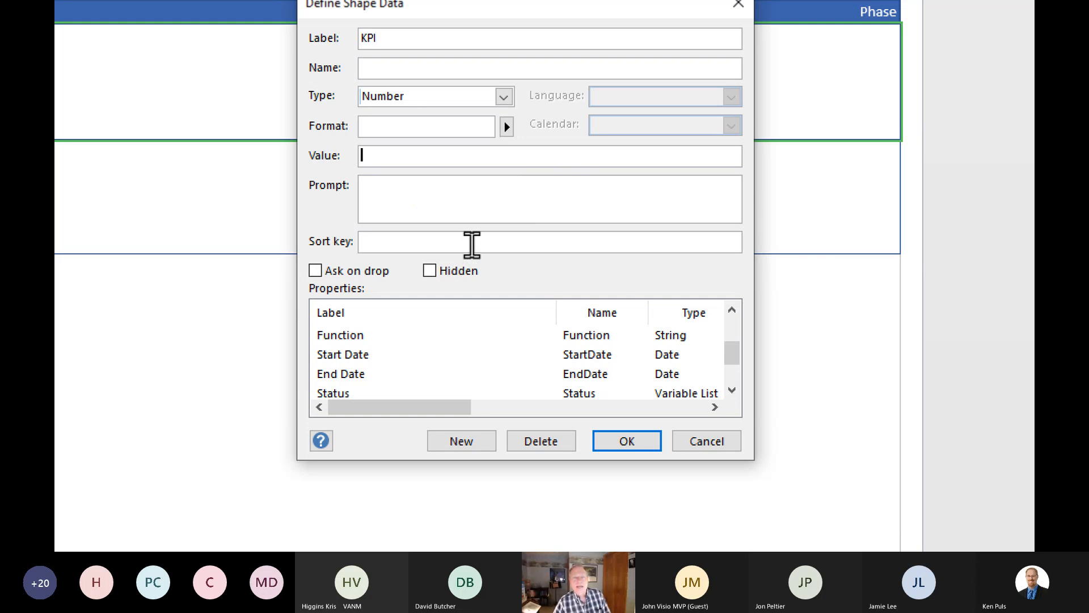
Step: Set the KPI field's prompt to "Enter KPI value" and apply the shape data definition
click(450, 198)
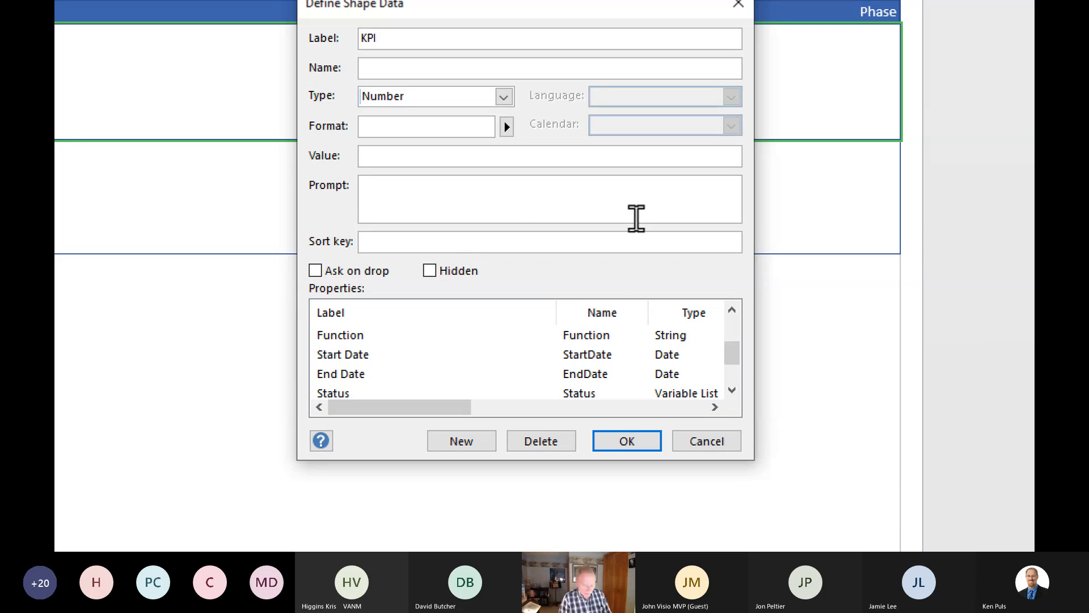
text(Enter)
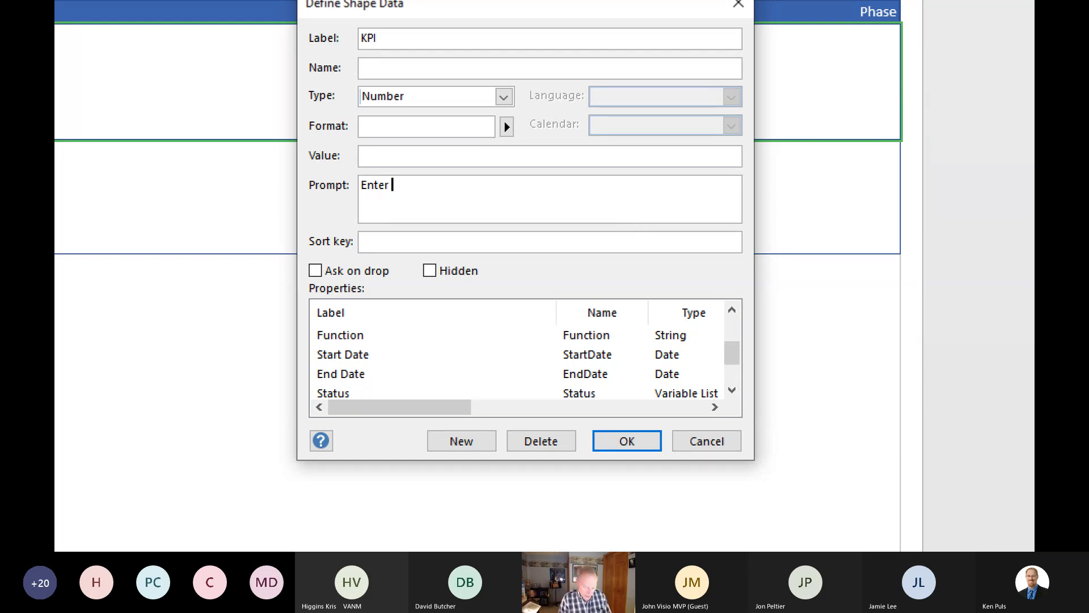
text(KPI )
text(value)
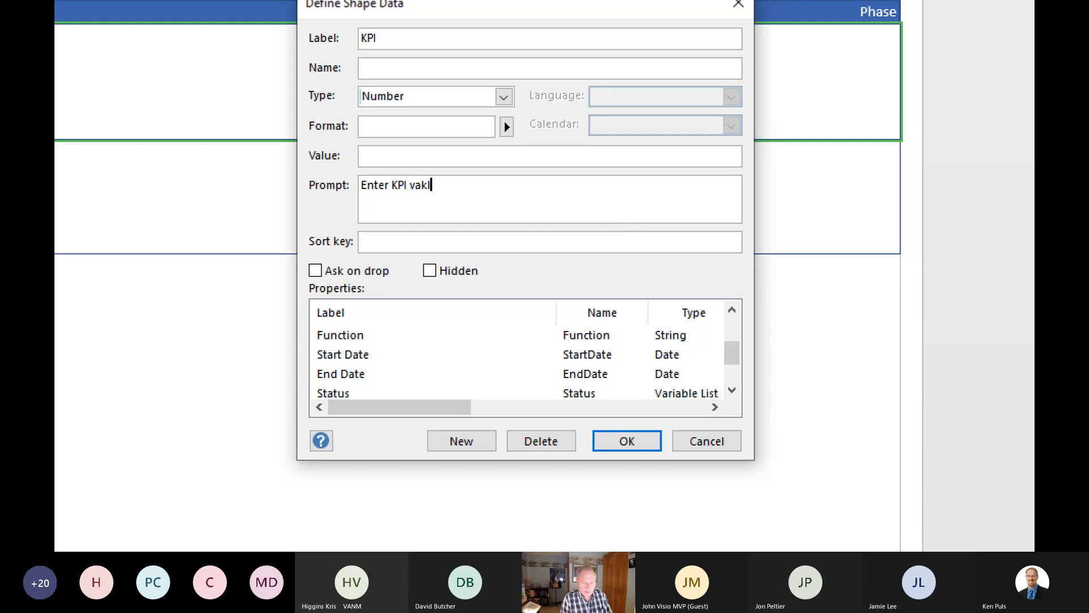
key(BackSpace)
key(BackSpace)
key(BackSpace)
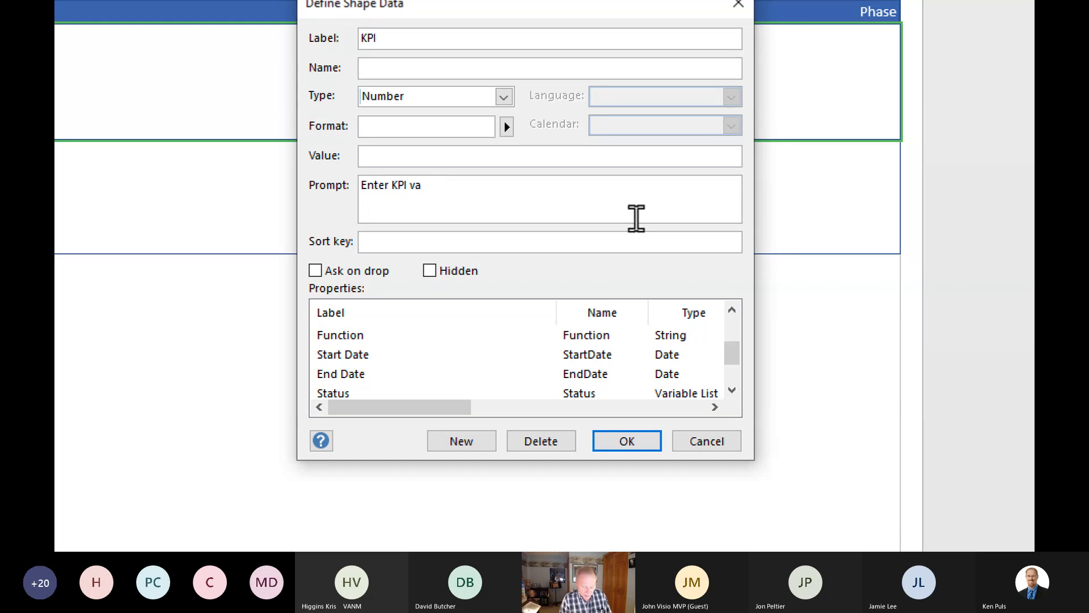
text(lue)
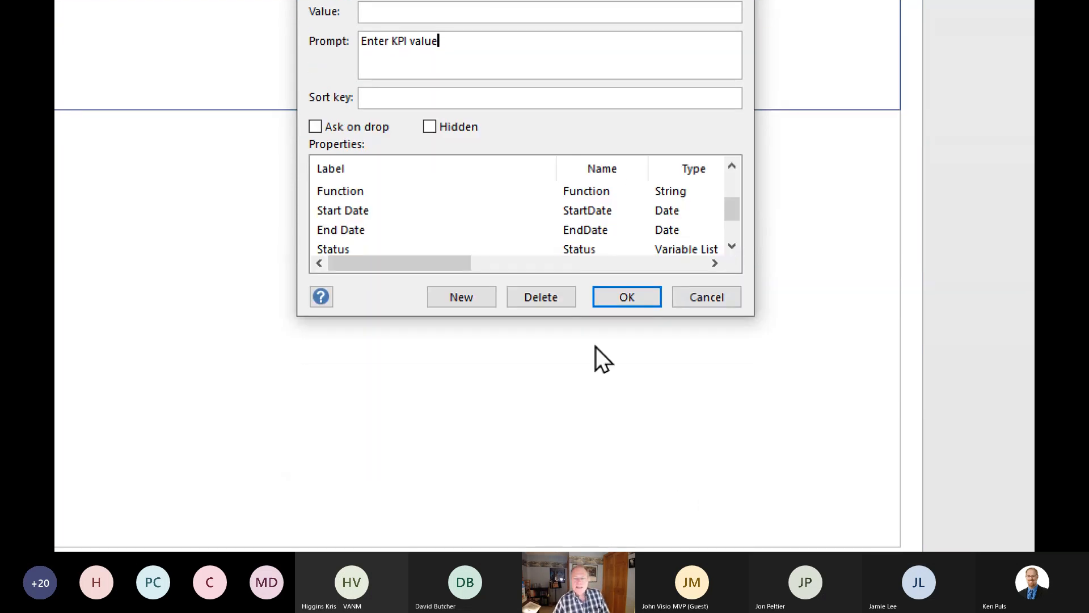
click(624, 295)
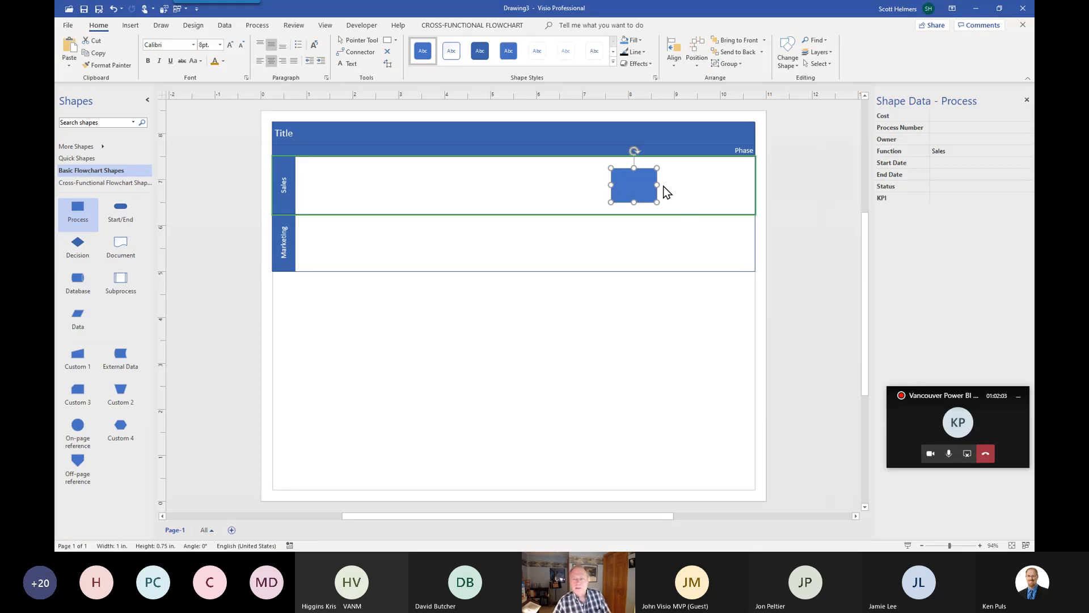
Step: Try to enter the text "sdsdfsd" as the process box's KPI value and discard the entry
mouse_move(881, 202)
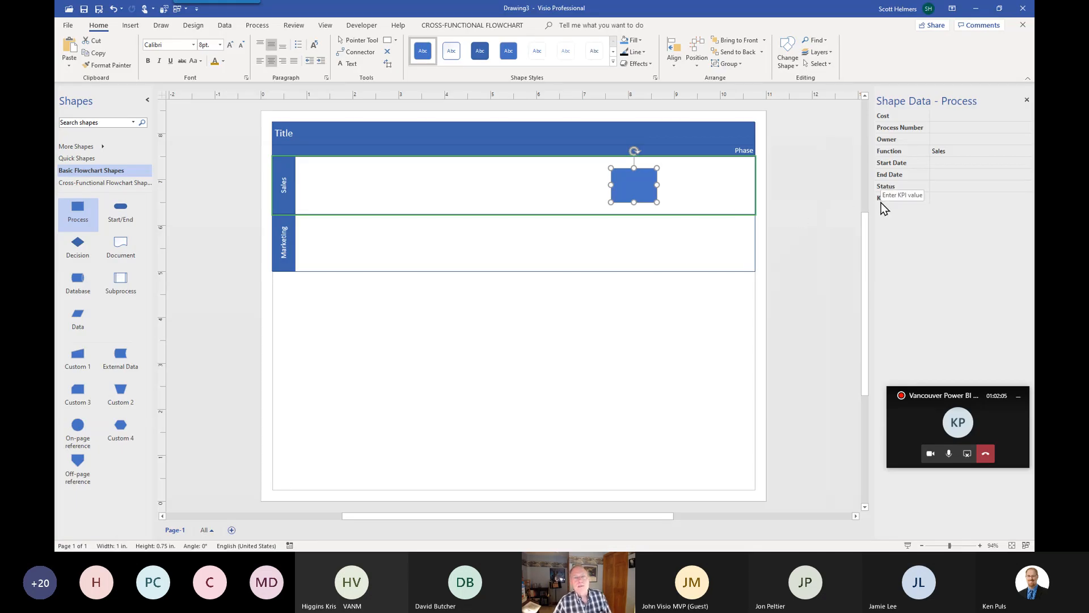
click(957, 200)
text(sdsdfsd)
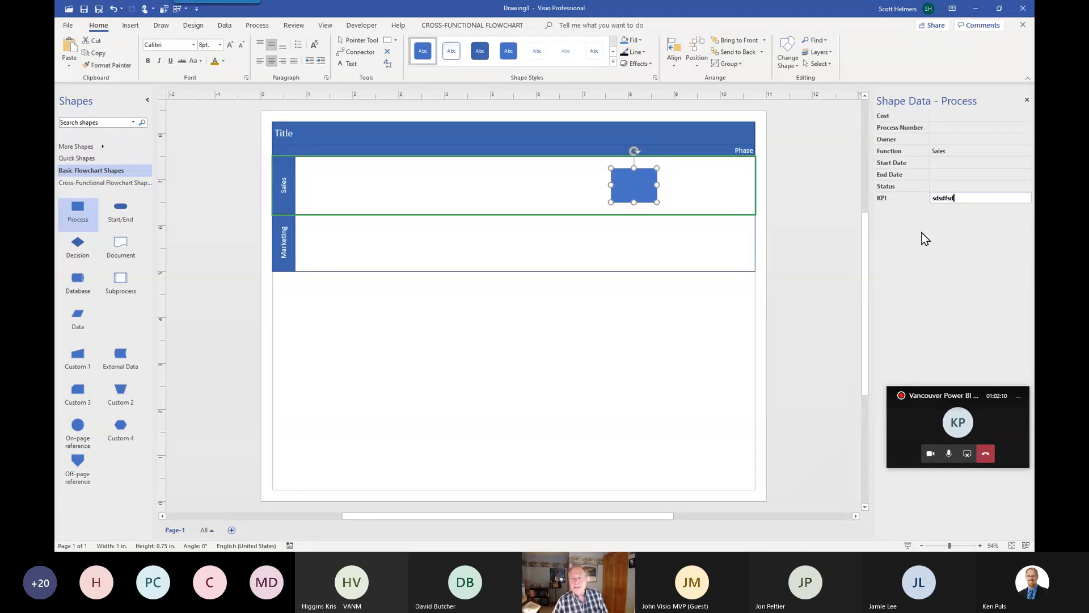
key(Return)
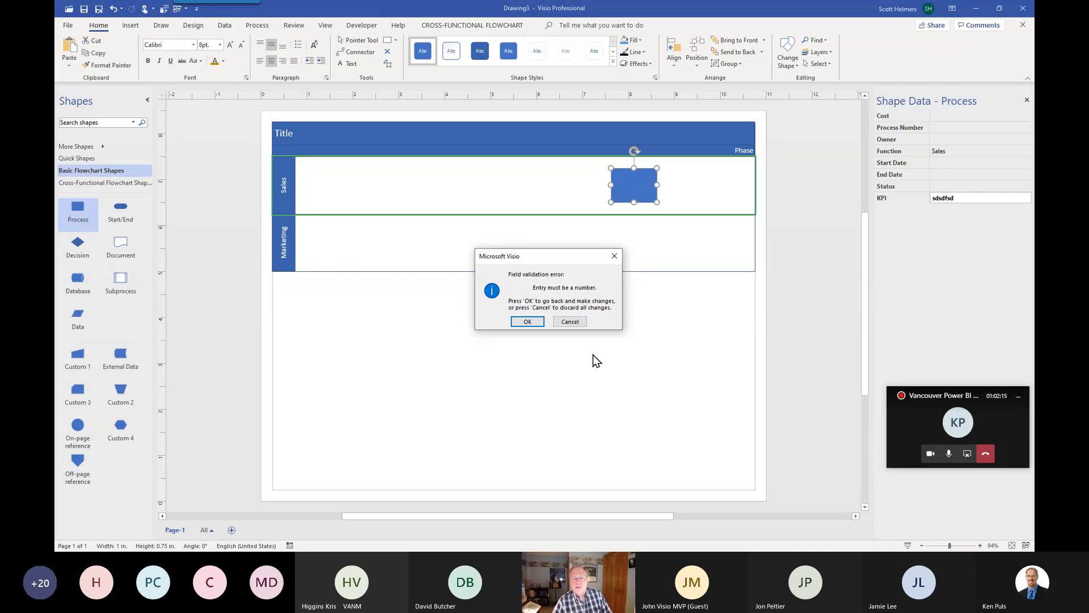
click(571, 322)
Step: Set the KPI value of the process box in the Sales lane to 123 and recheck its shape data
click(938, 199)
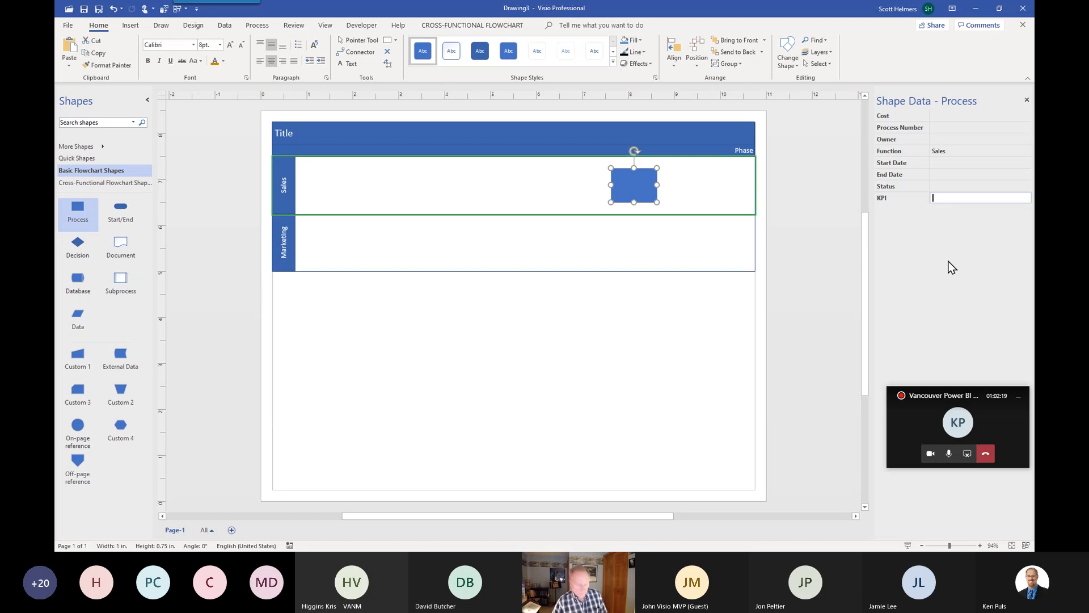
text(123)
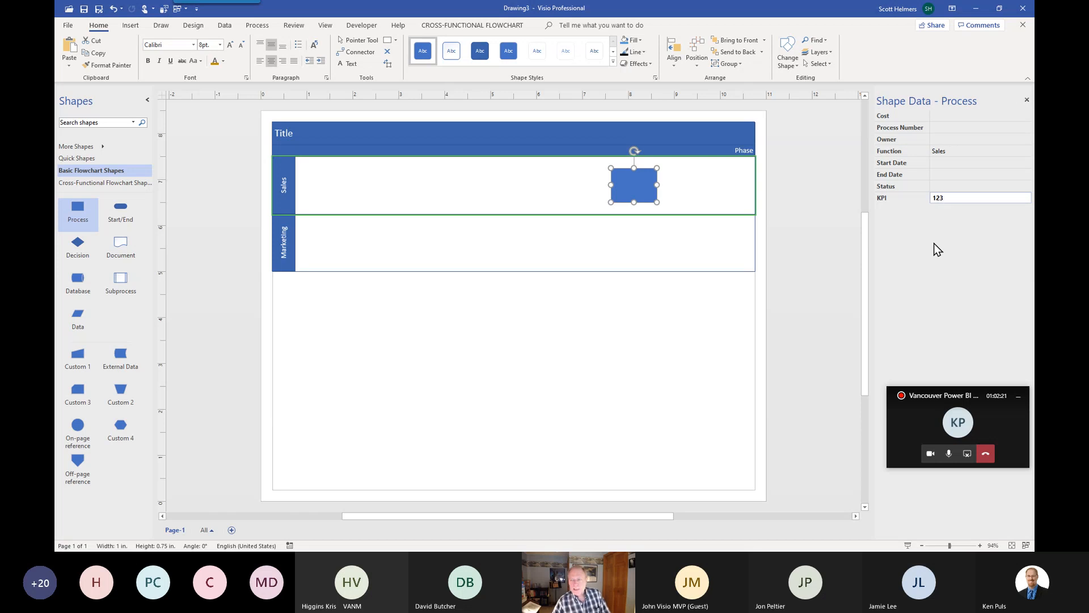
key(Return)
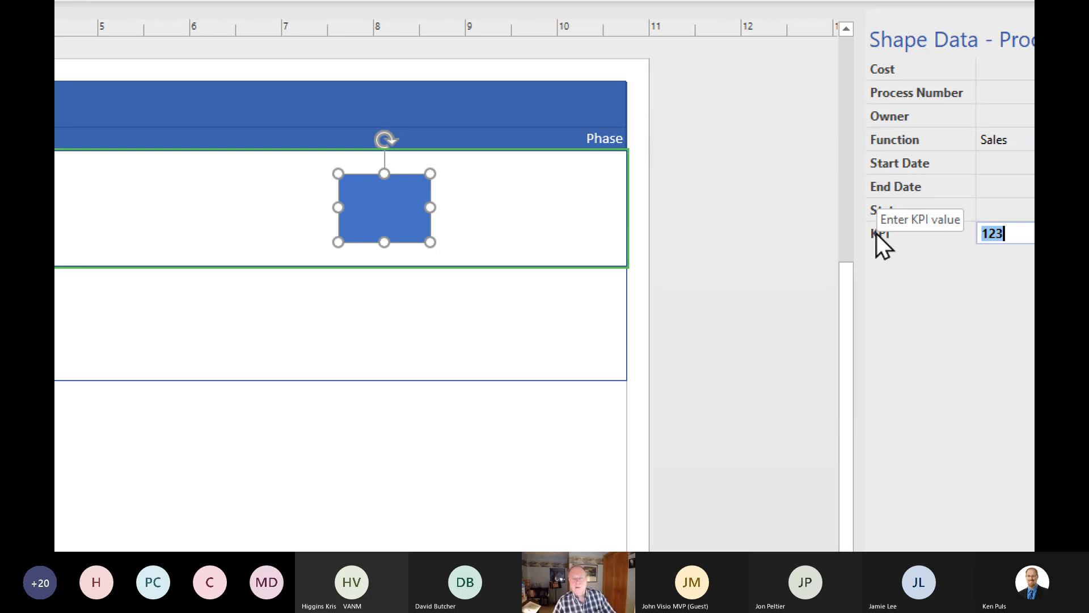
click(687, 354)
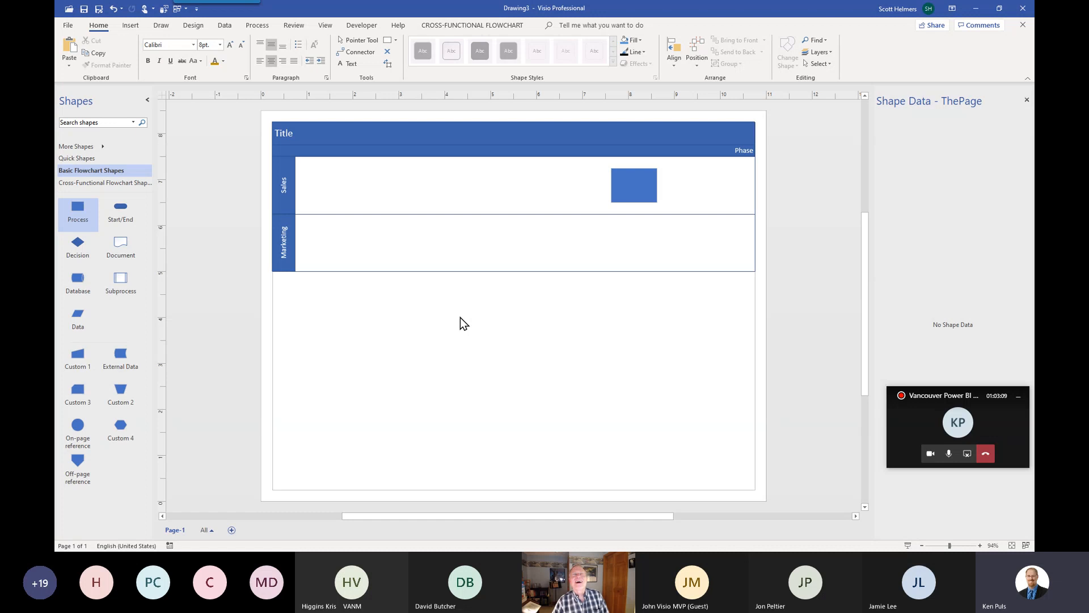
click(636, 198)
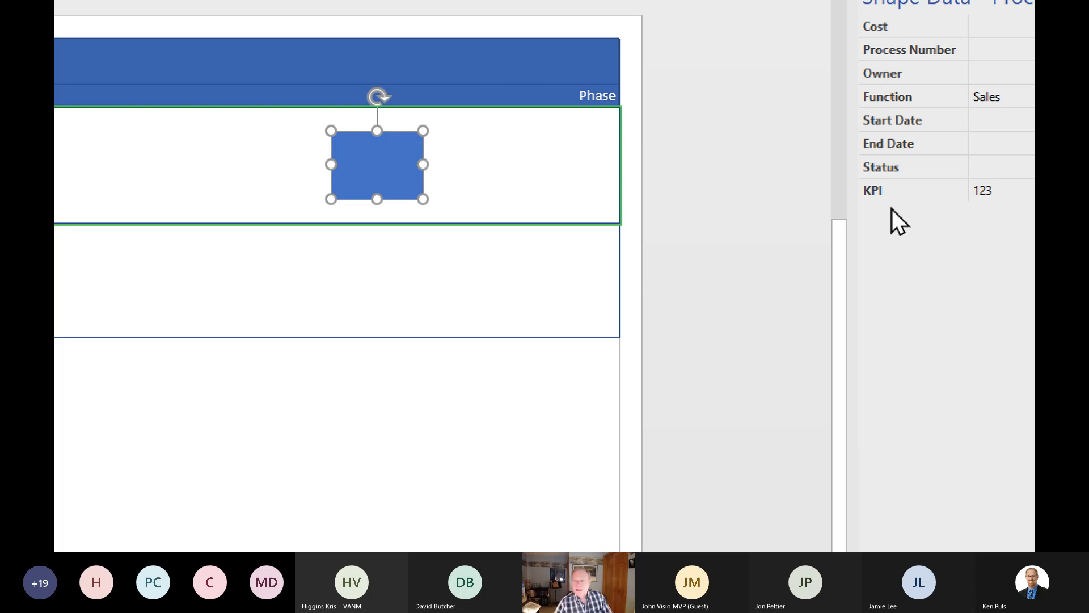
click(743, 212)
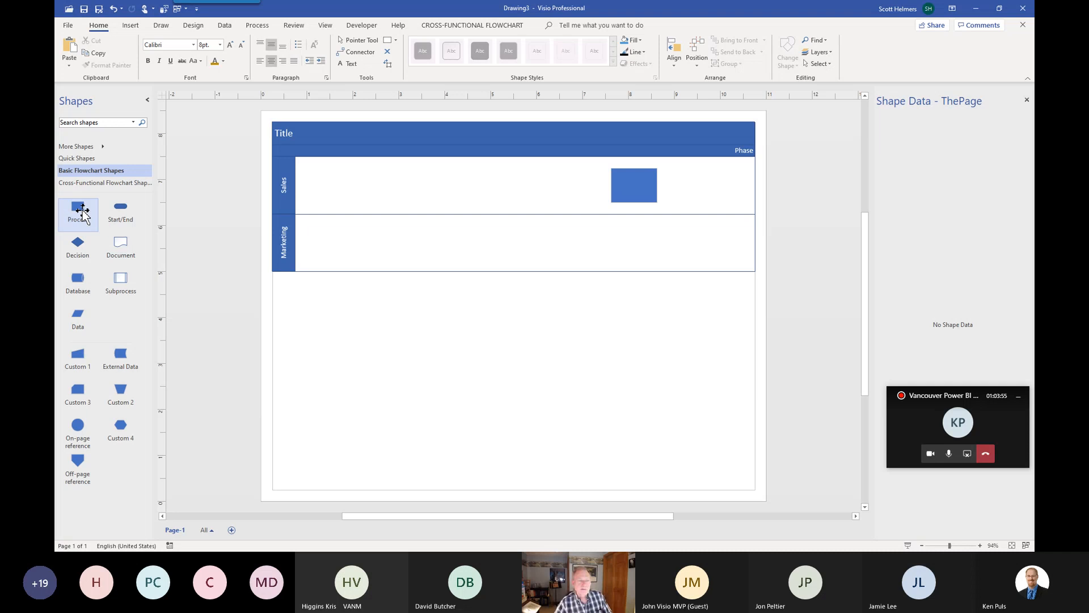
Step: Add a second process box to the Marketing lane and compare its shape data fields with those of the Sales lane box
drag(76, 211, 685, 240)
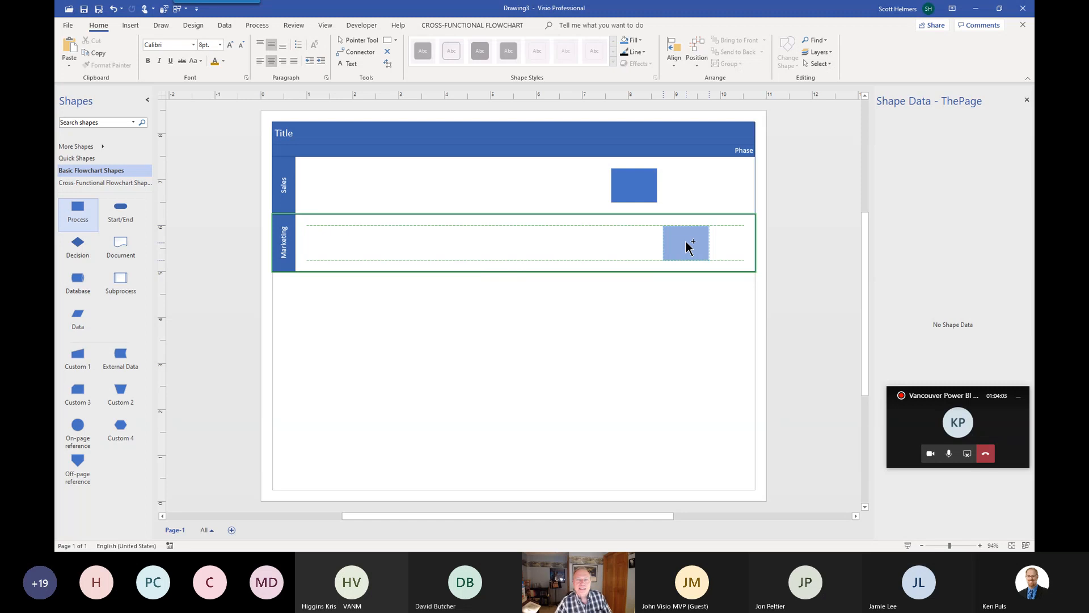
drag(686, 241, 686, 241)
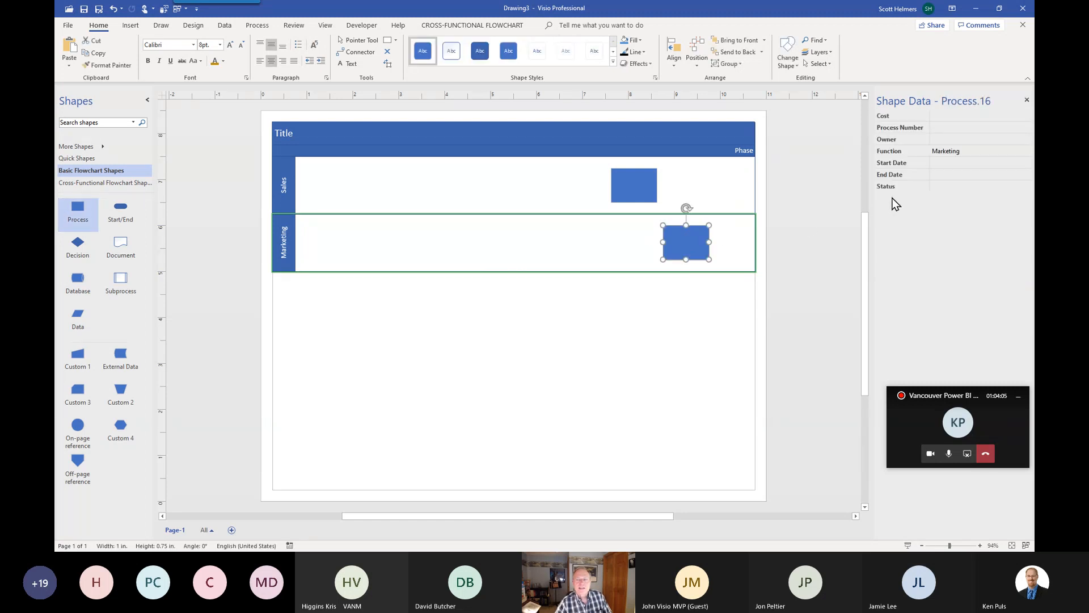
click(630, 181)
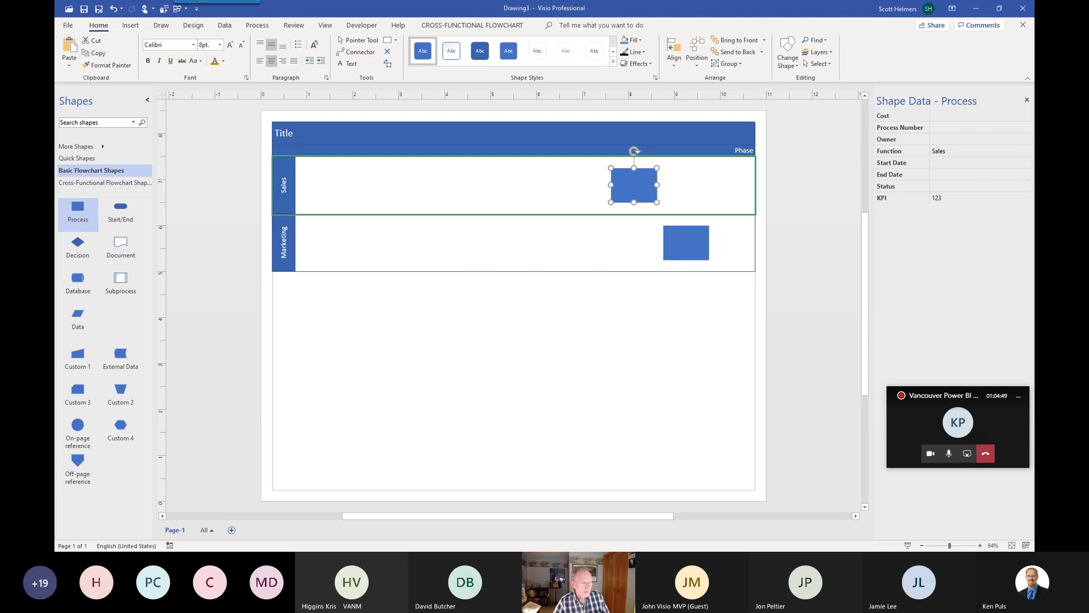
Step: Switch to the 25 HR Process Map with data drawing and examine the shape data of several process, document and decision shapes
key(alt+Tab)
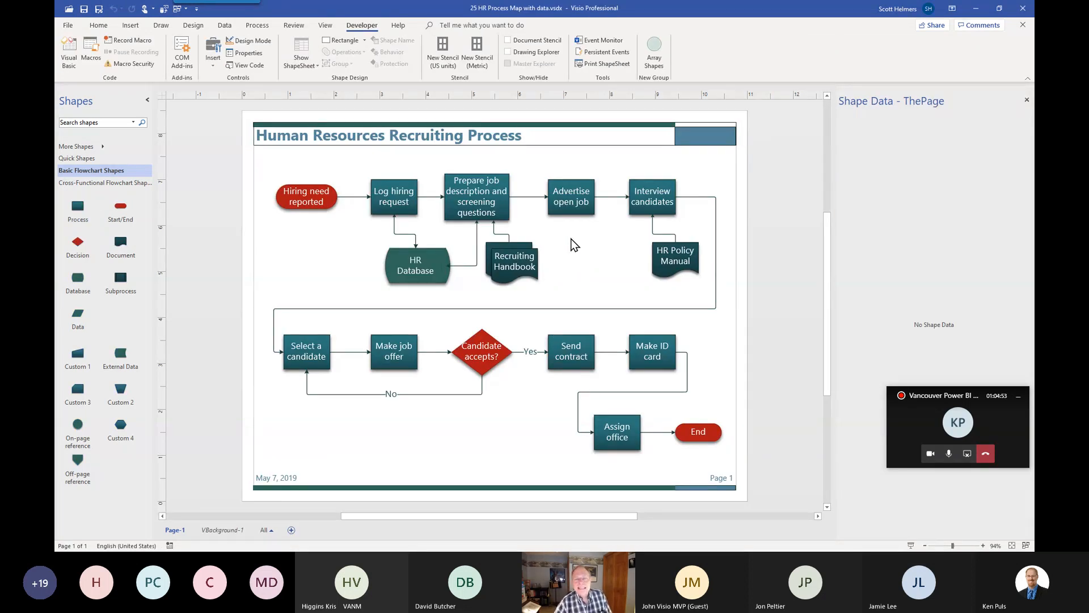
click(478, 197)
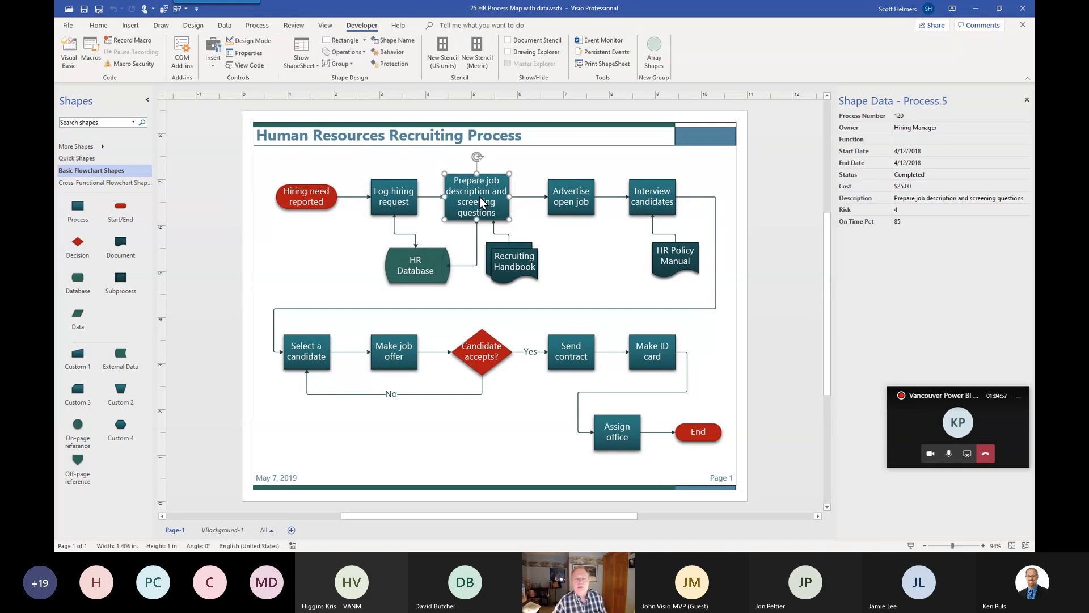
click(567, 198)
click(638, 196)
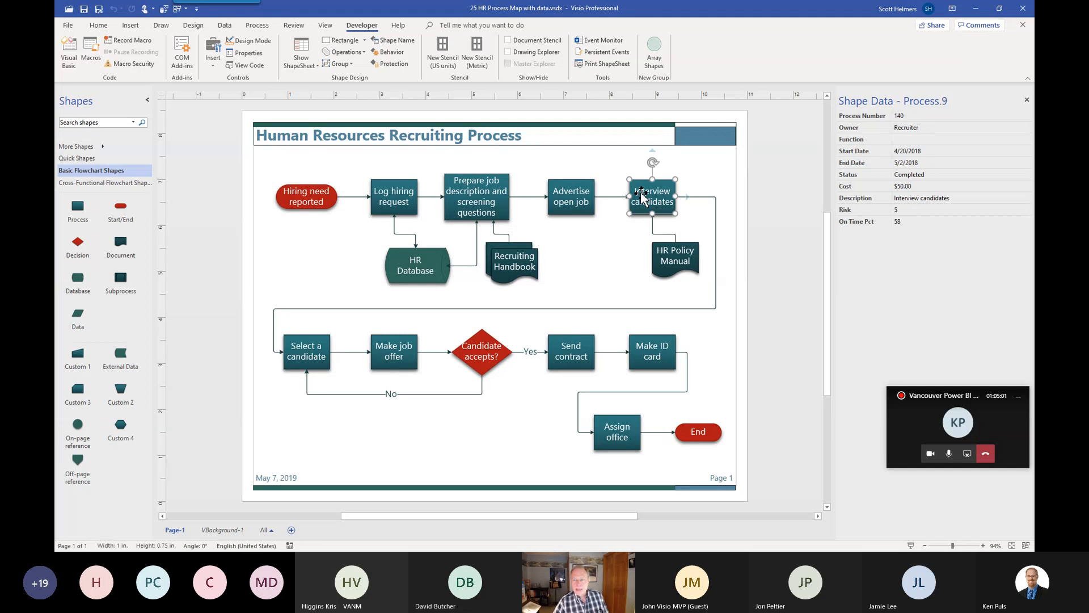
click(518, 262)
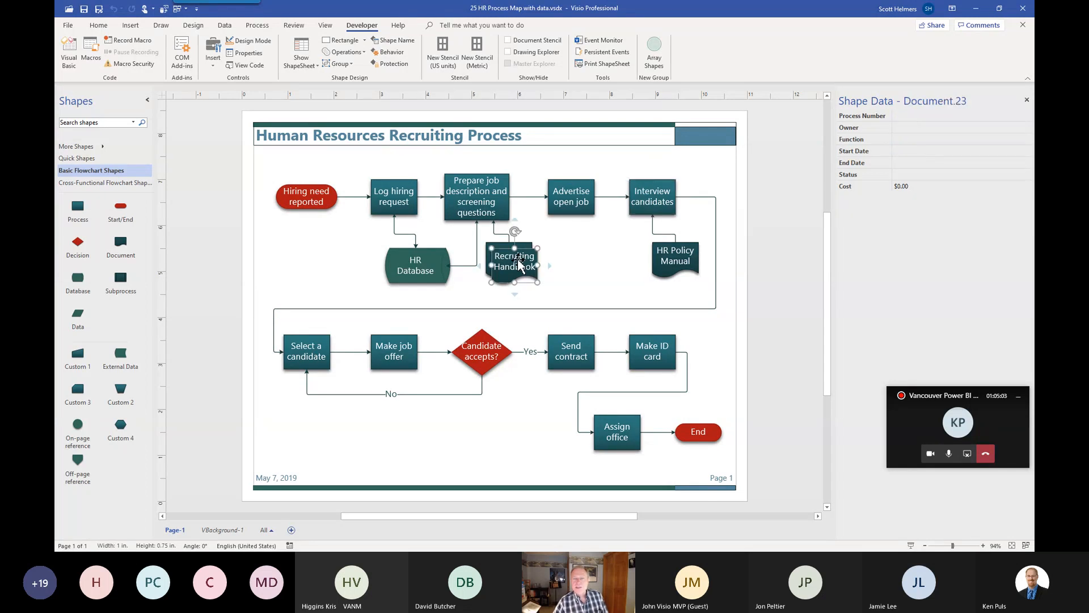
click(488, 200)
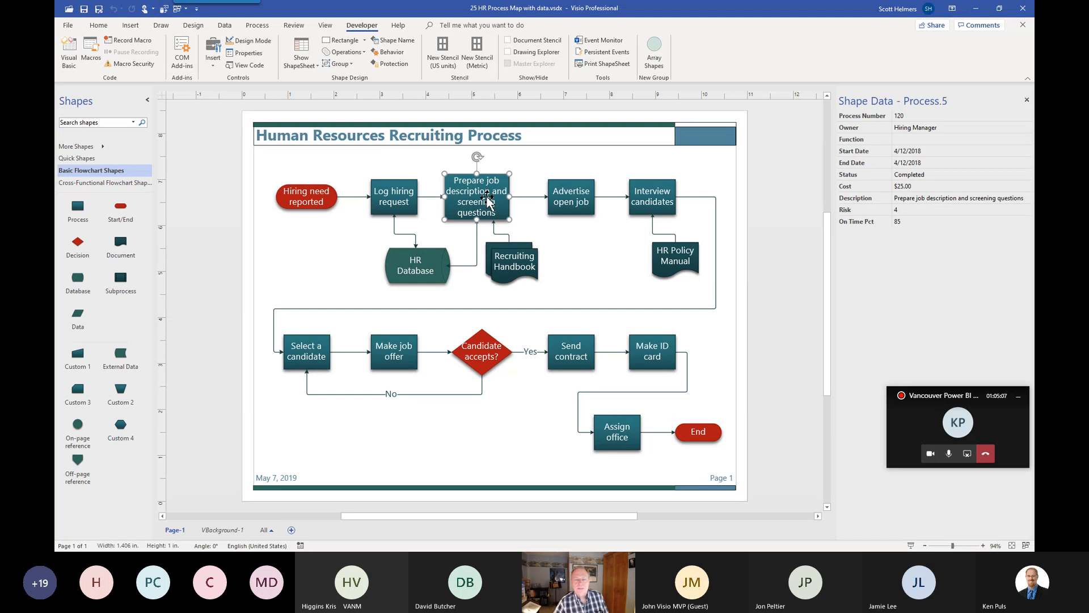
click(484, 353)
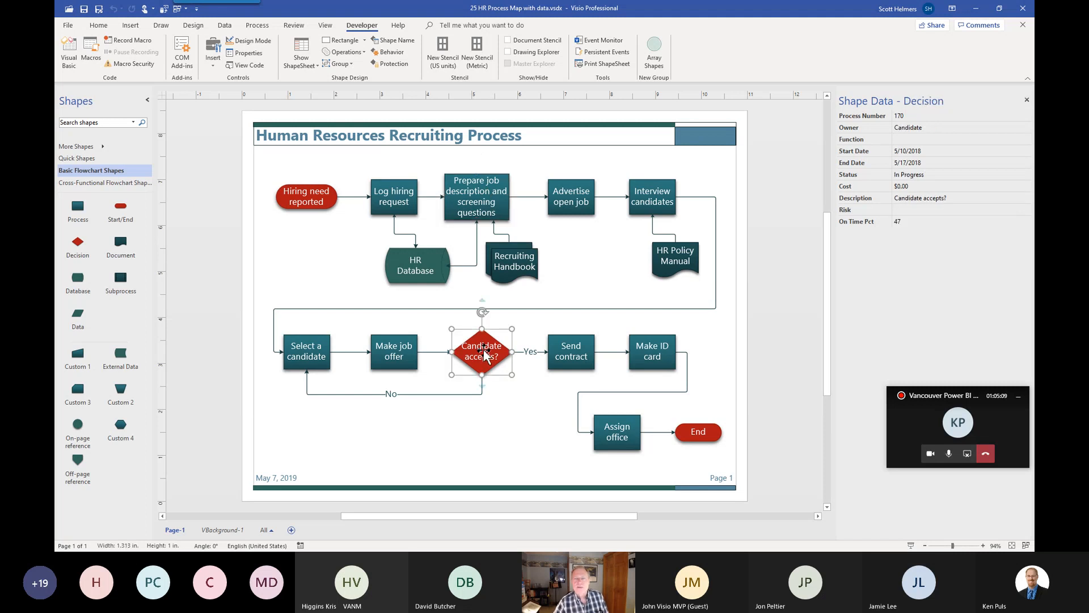
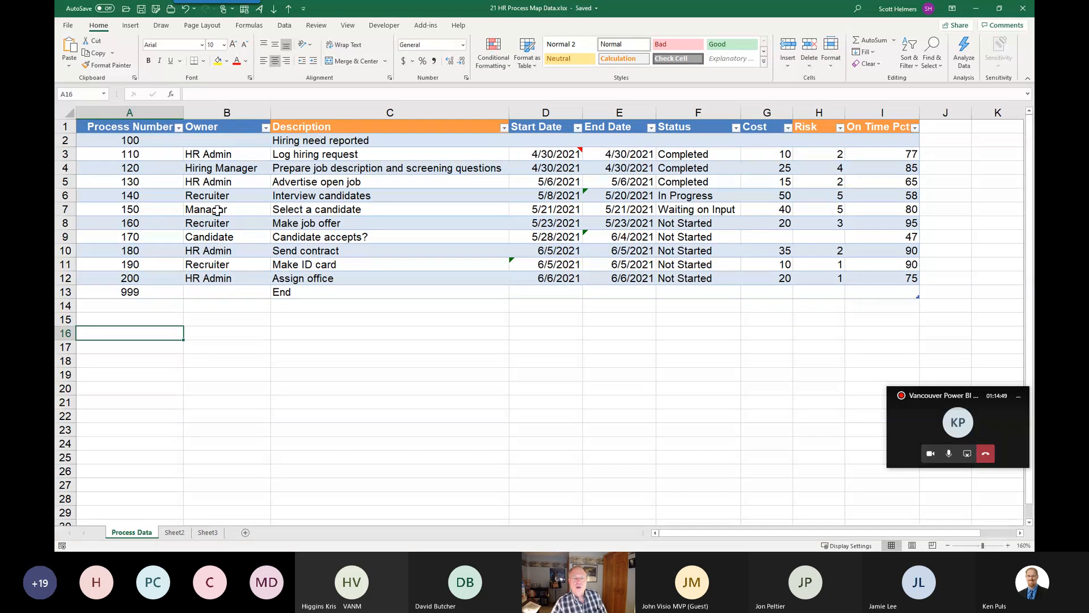
Step: Compare the Owner field of the selected box in the 20 HR Process Map drawing with the Excel workbook's columns, including Description
key(alt+Tab)
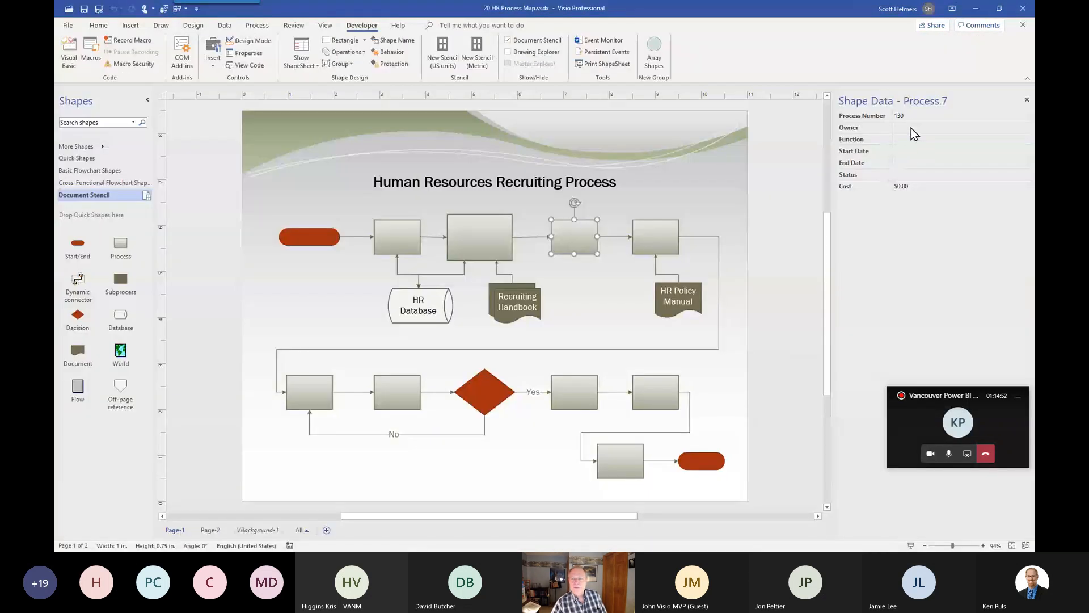
click(911, 129)
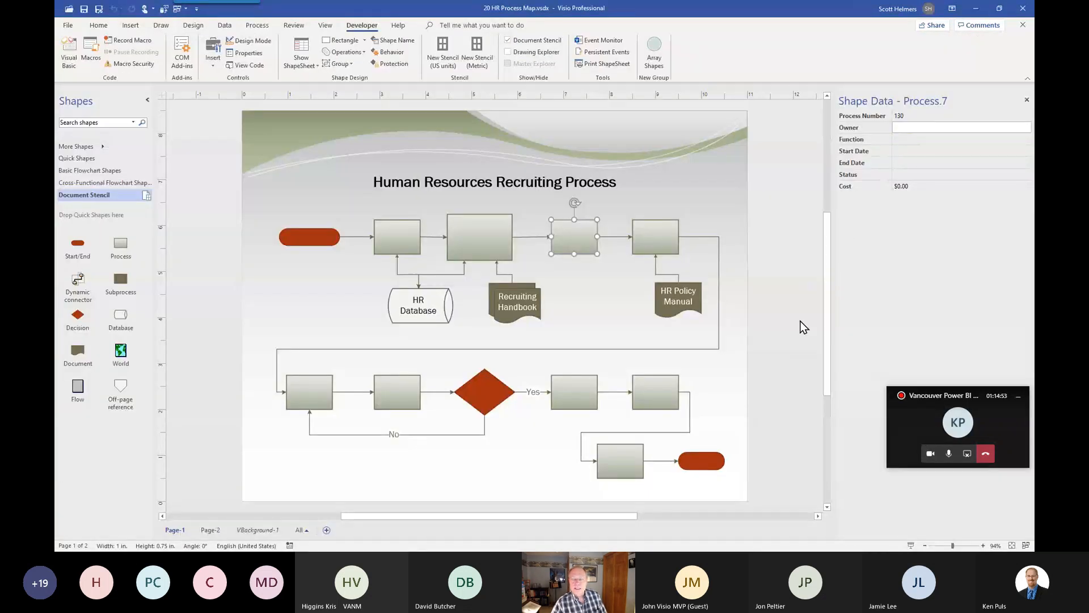
key(alt+Tab)
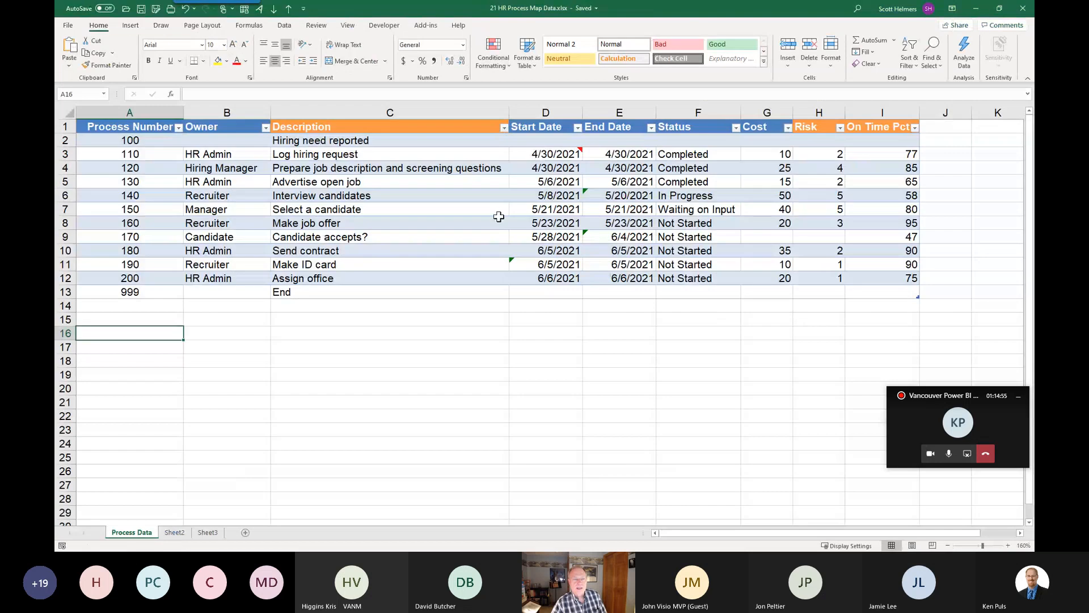
click(393, 130)
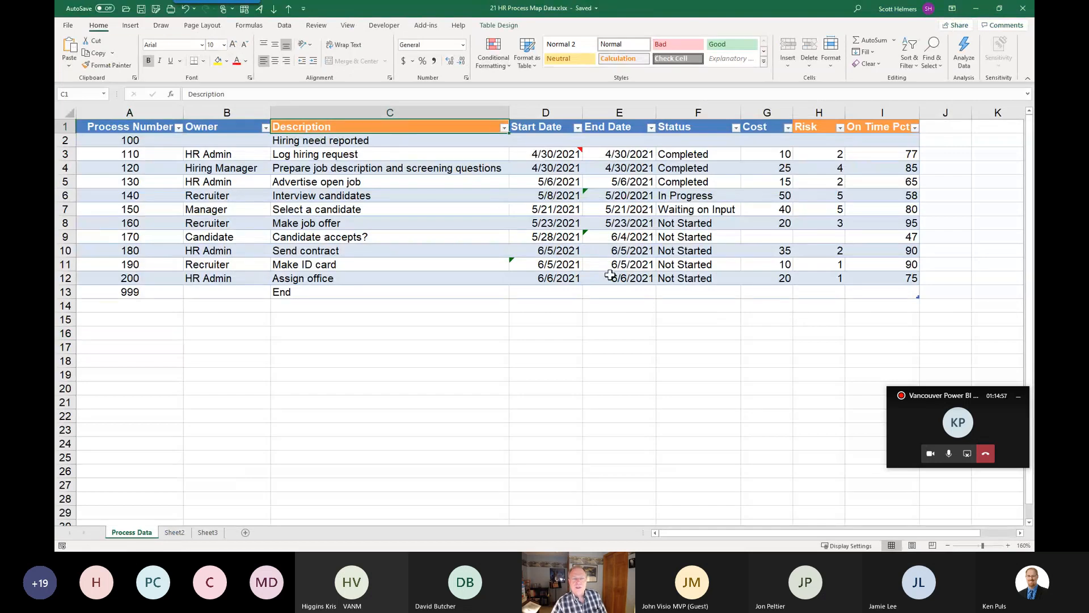
key(alt+Tab)
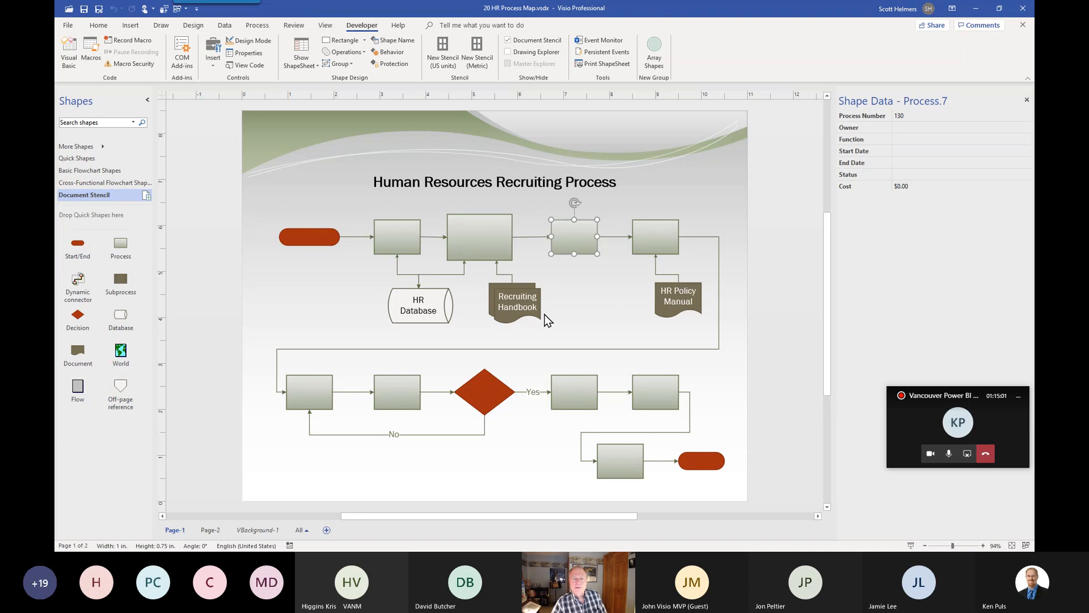
Step: Examine the Start Date, Risk and On Time Pct columns in the 21 HR Process Map Data workbook in Excel
key(alt+Tab)
click(574, 129)
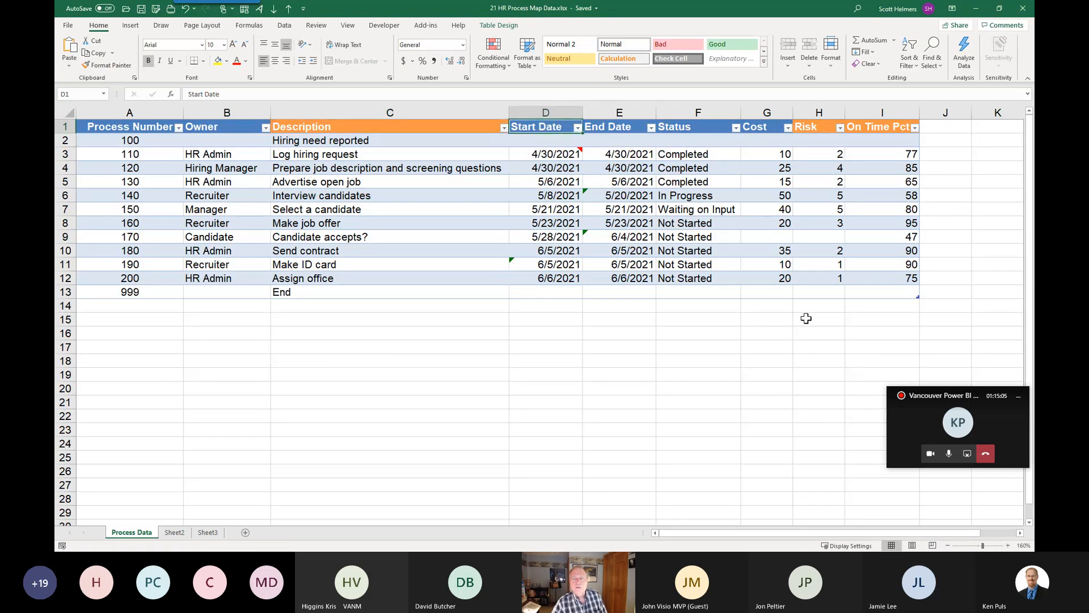
click(819, 126)
click(884, 129)
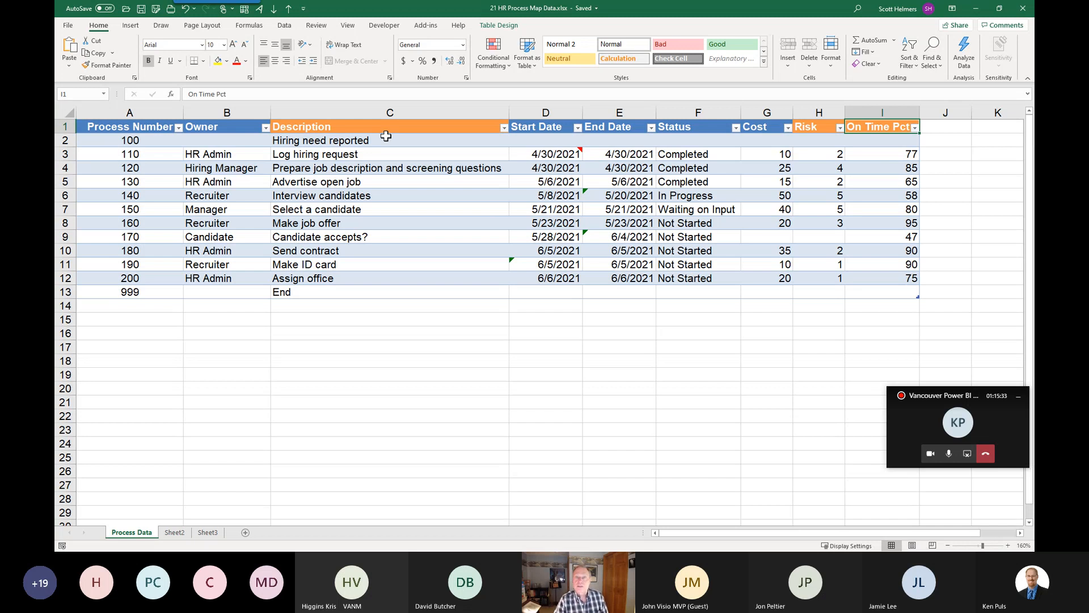
Step: Close the Excel workbook and start a custom data import into the HR process map with Microsoft Excel workbook as the source type
click(1022, 11)
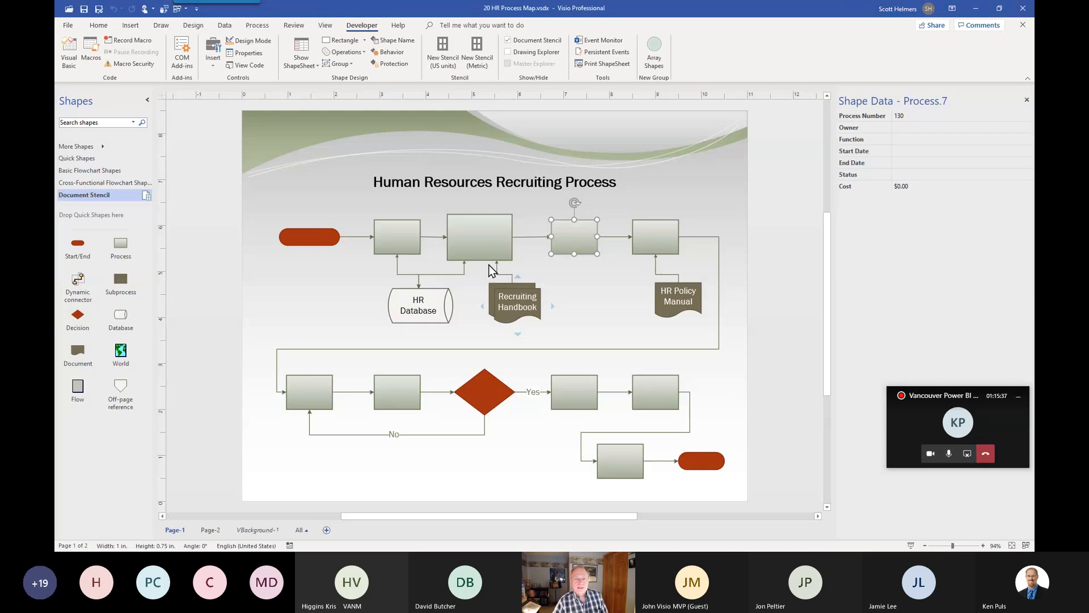
click(226, 25)
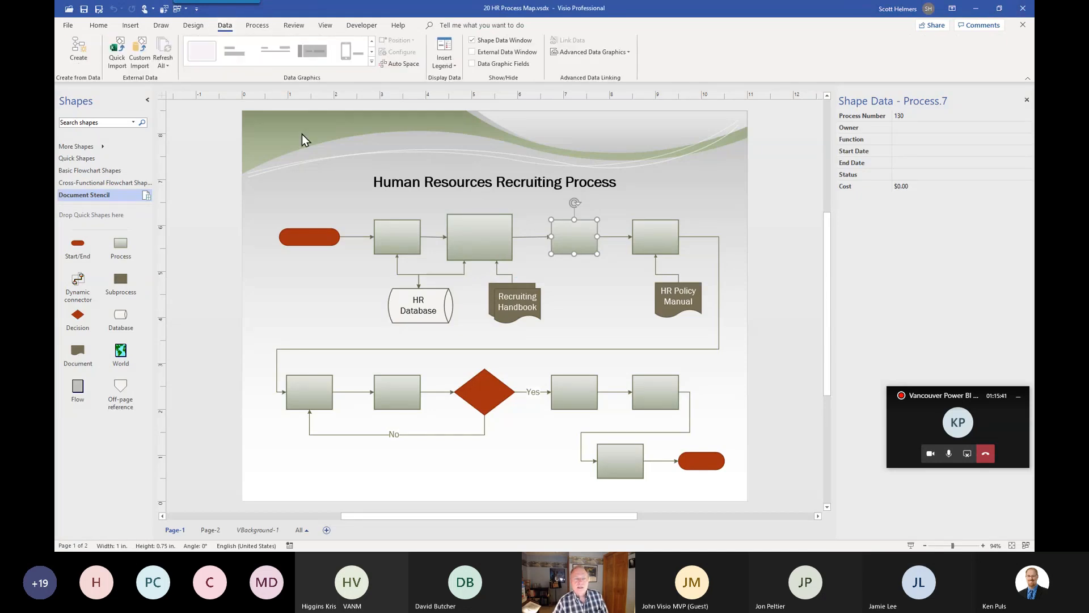
click(147, 52)
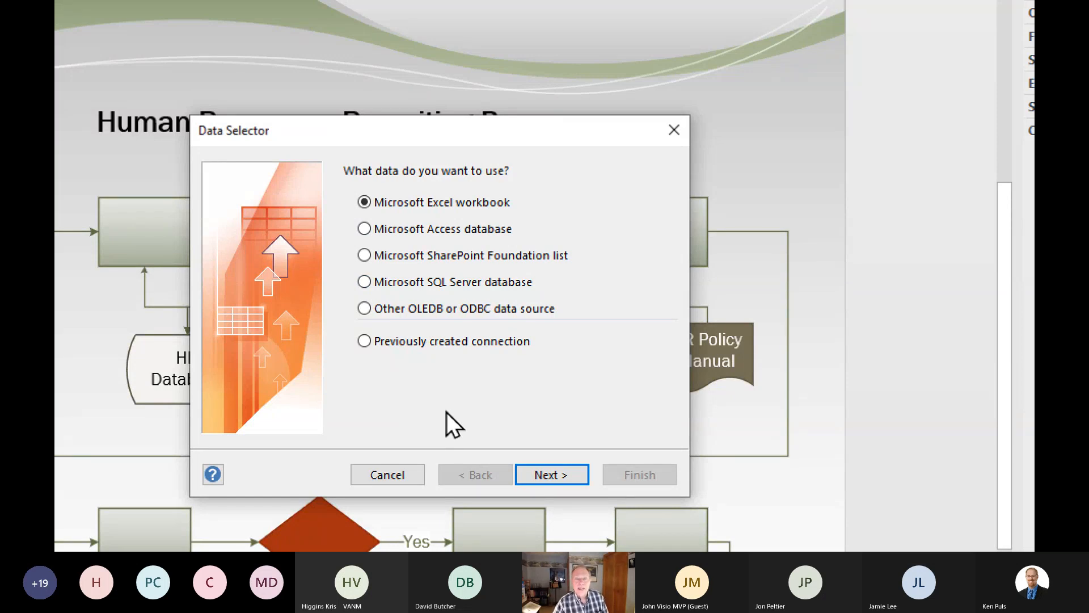
click(369, 308)
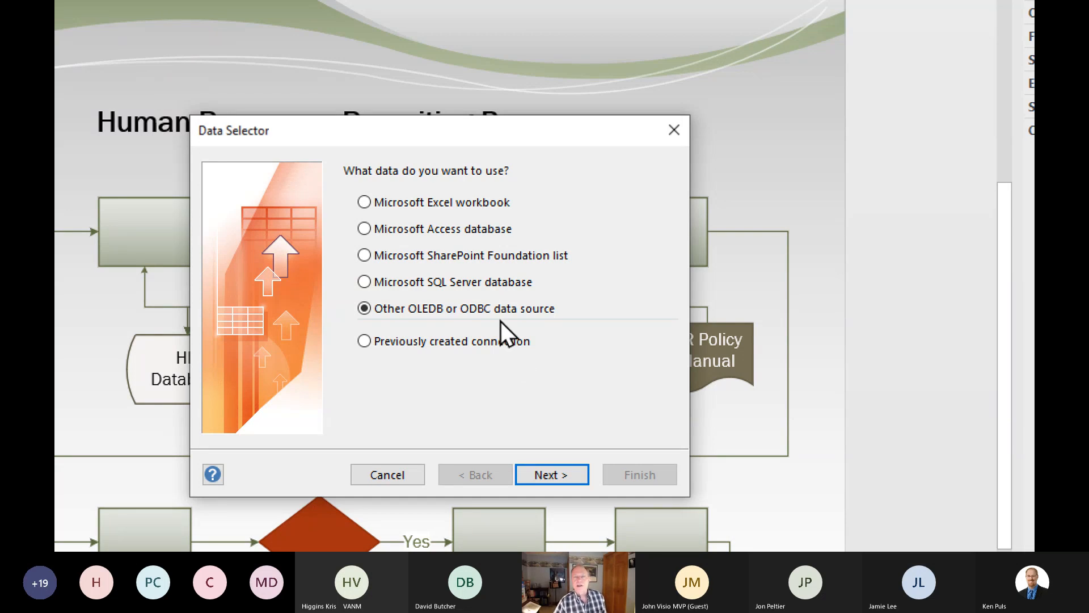
click(364, 202)
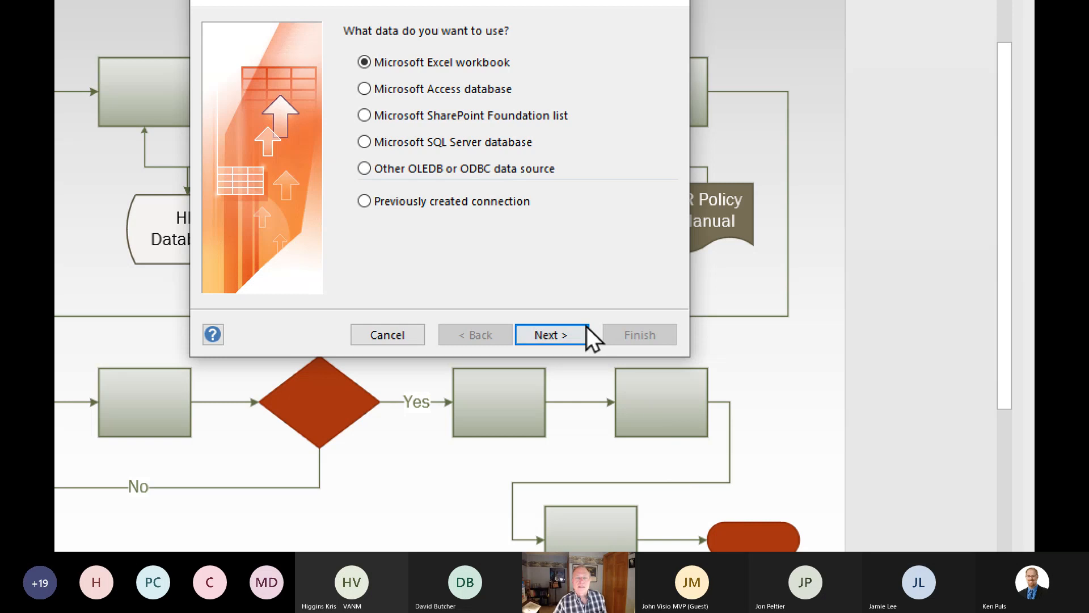
click(552, 335)
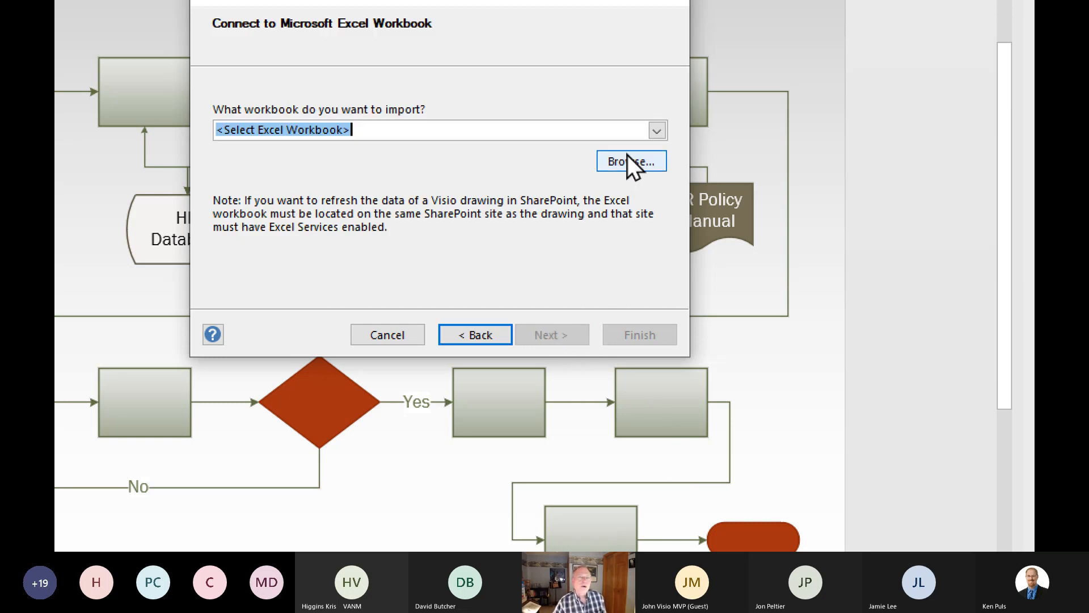
Step: Choose d:\Documents\_Demo\Data Analytics\21 HR Process Map Data.xlsx as the workbook to import and continue to the worksheet selection
click(658, 135)
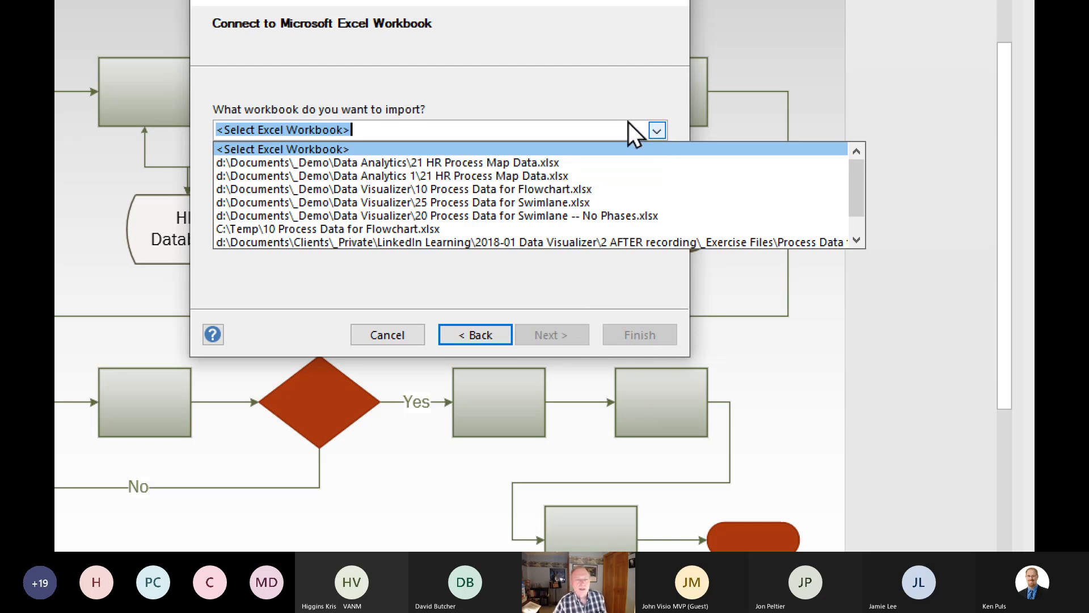
click(433, 162)
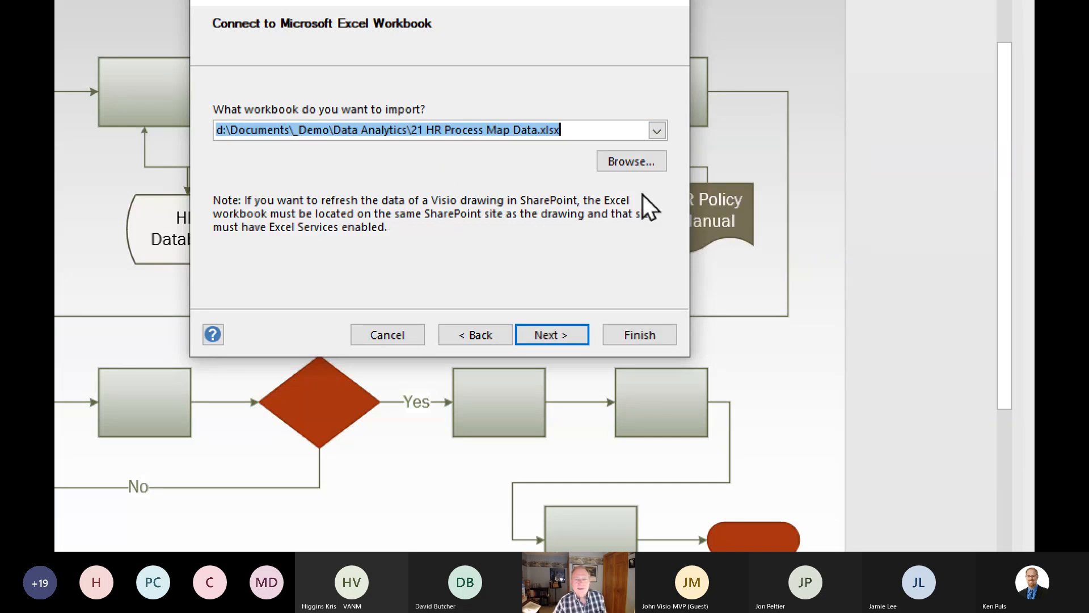
click(552, 334)
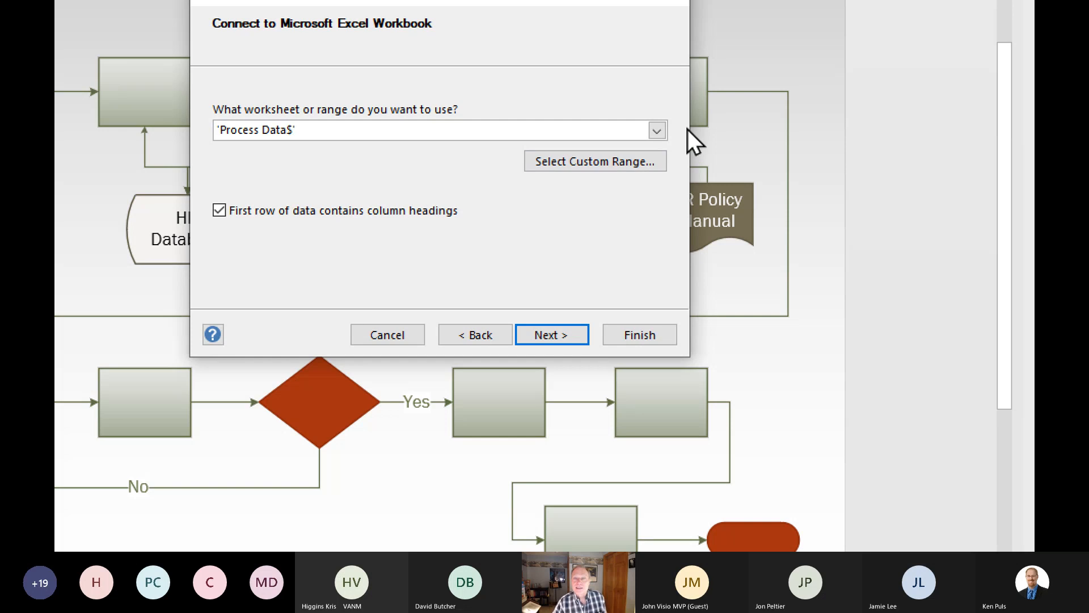
Step: Import the Process Data worksheet with its first row as column headings, including all columns and all rows
click(656, 131)
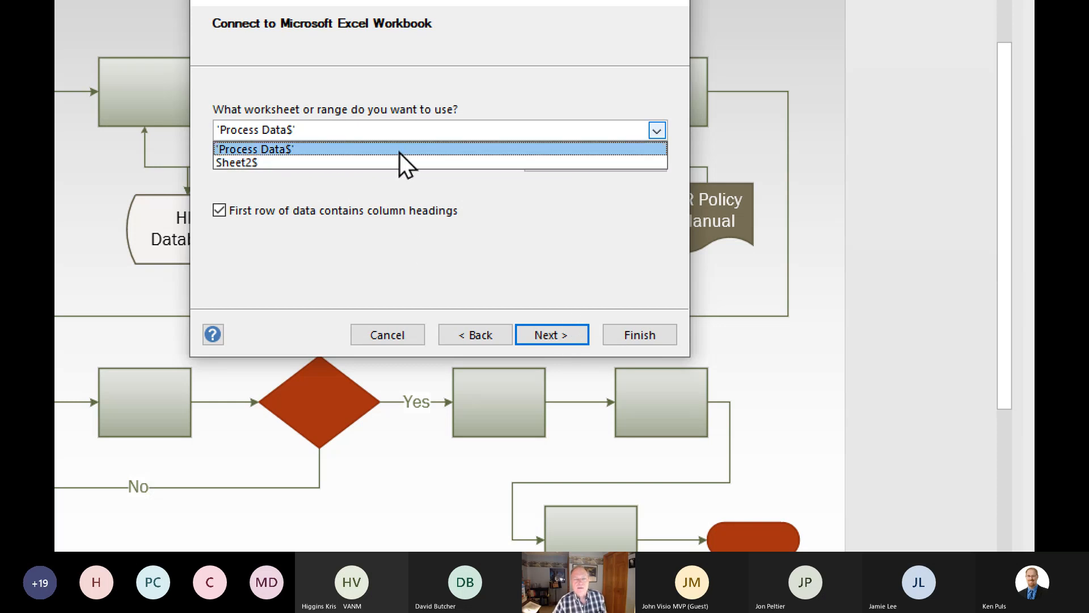
click(400, 148)
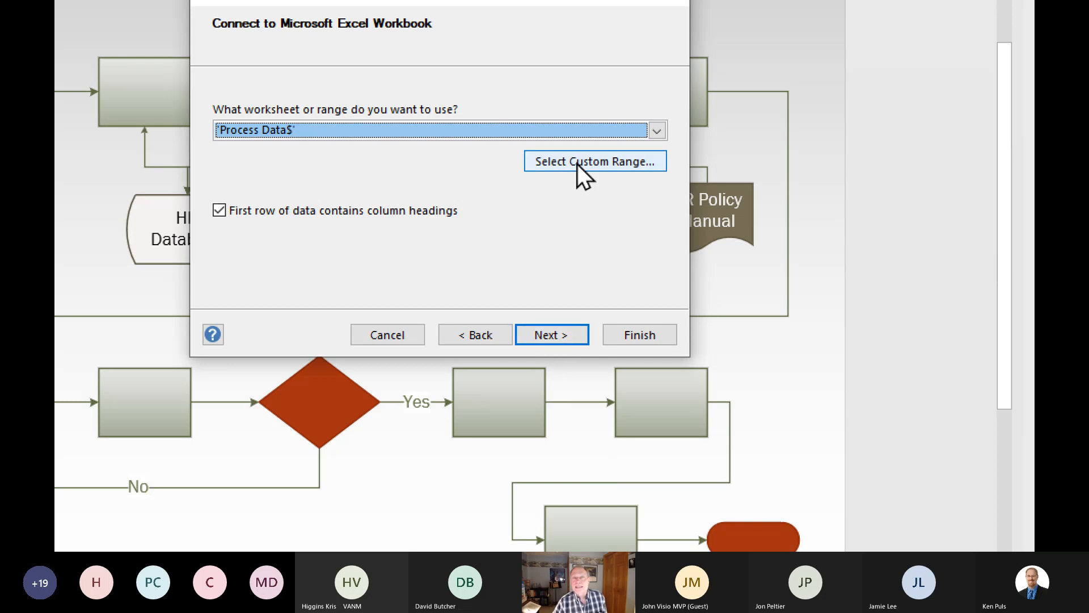
click(550, 335)
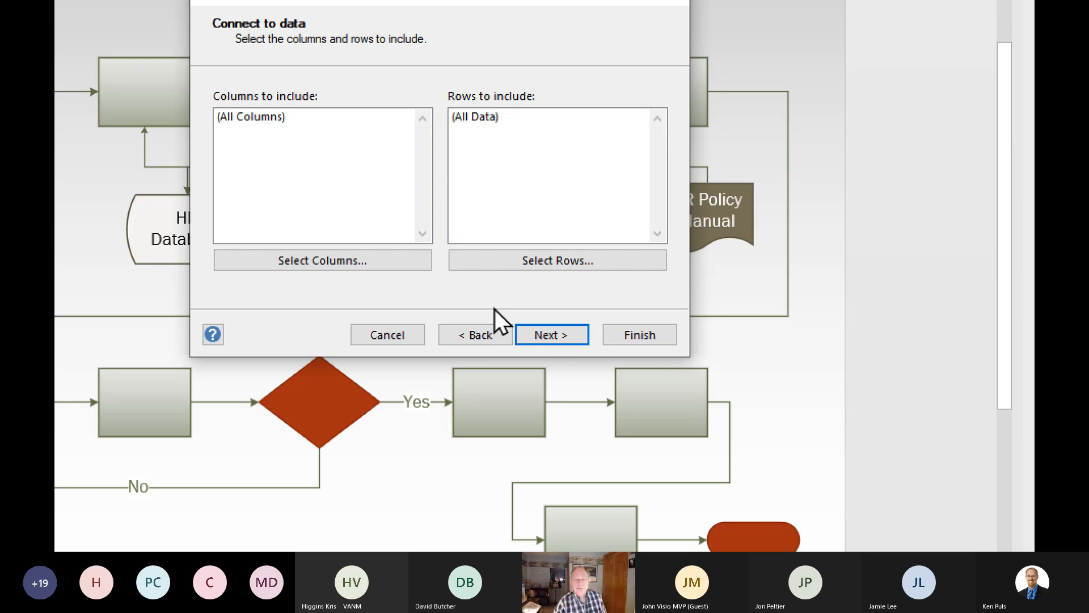
click(540, 332)
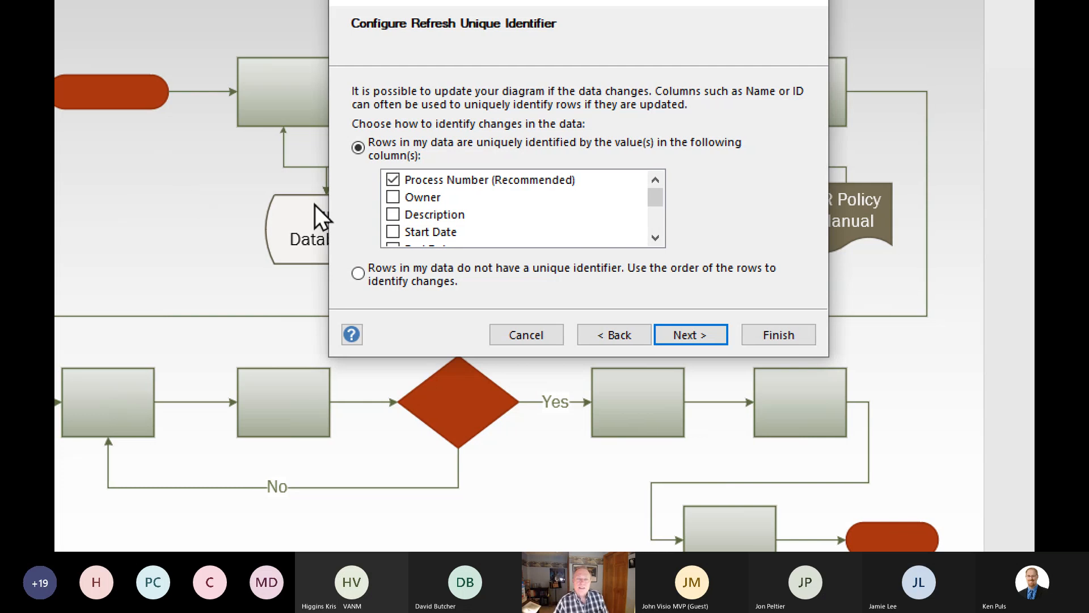
Step: Try Start Date and Owner instead of Process Number as the columns that uniquely identify the rows
click(390, 180)
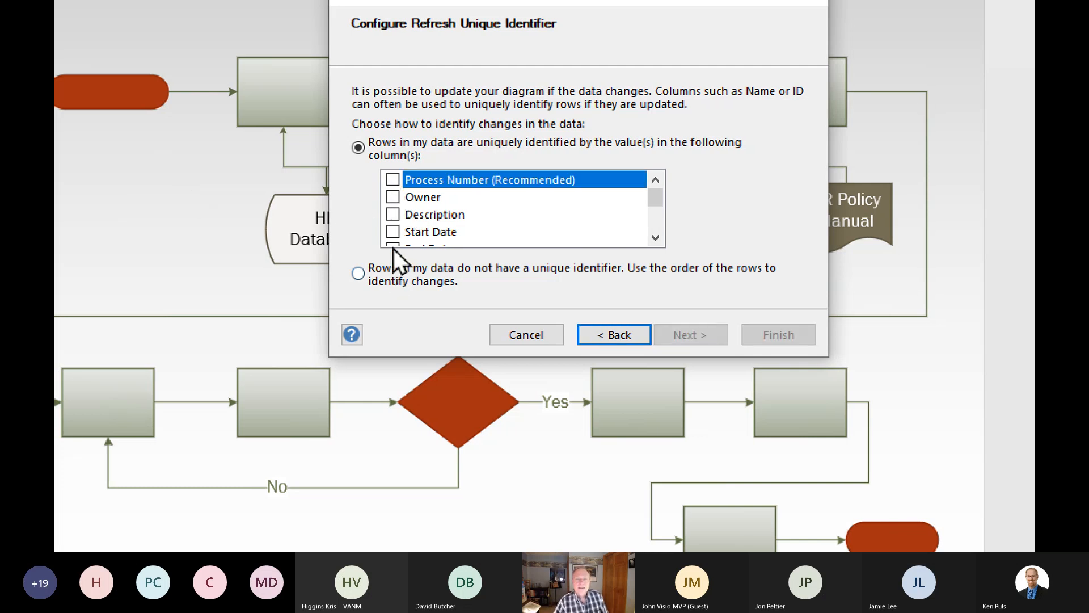
click(395, 233)
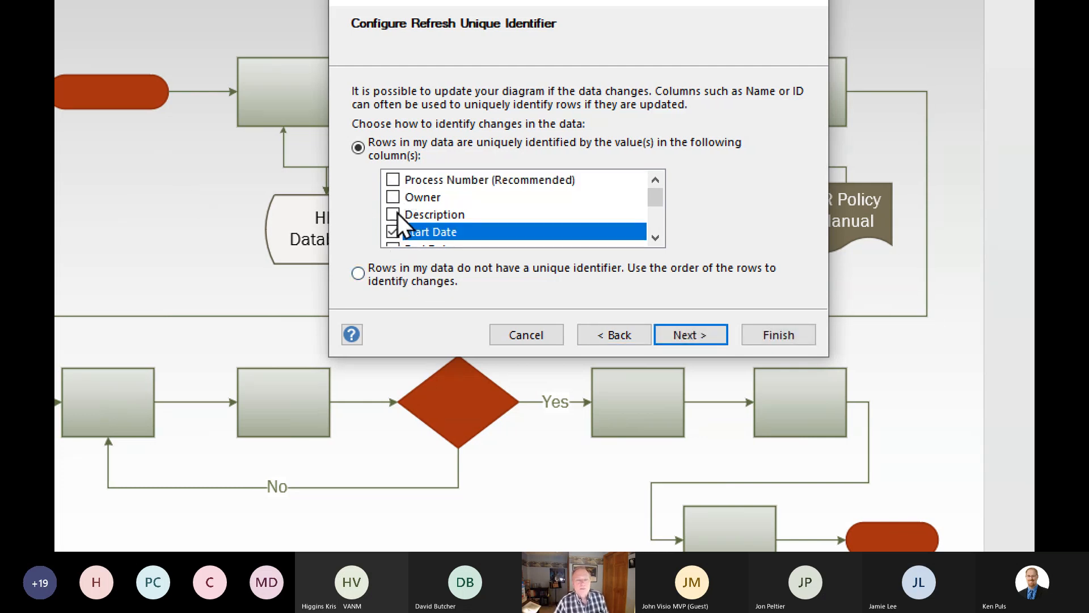
click(393, 198)
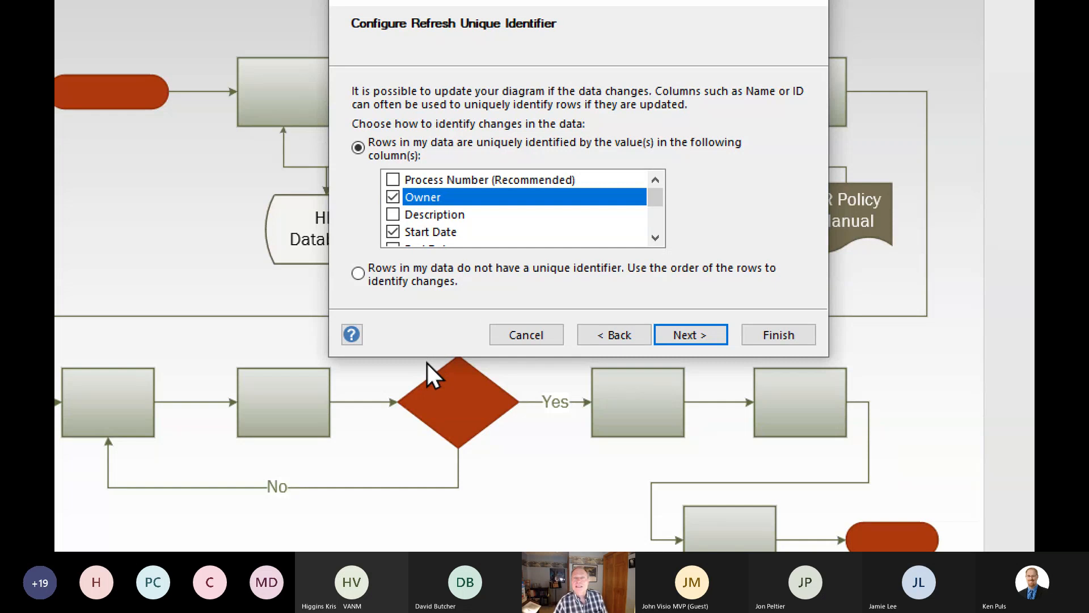
click(392, 231)
click(391, 197)
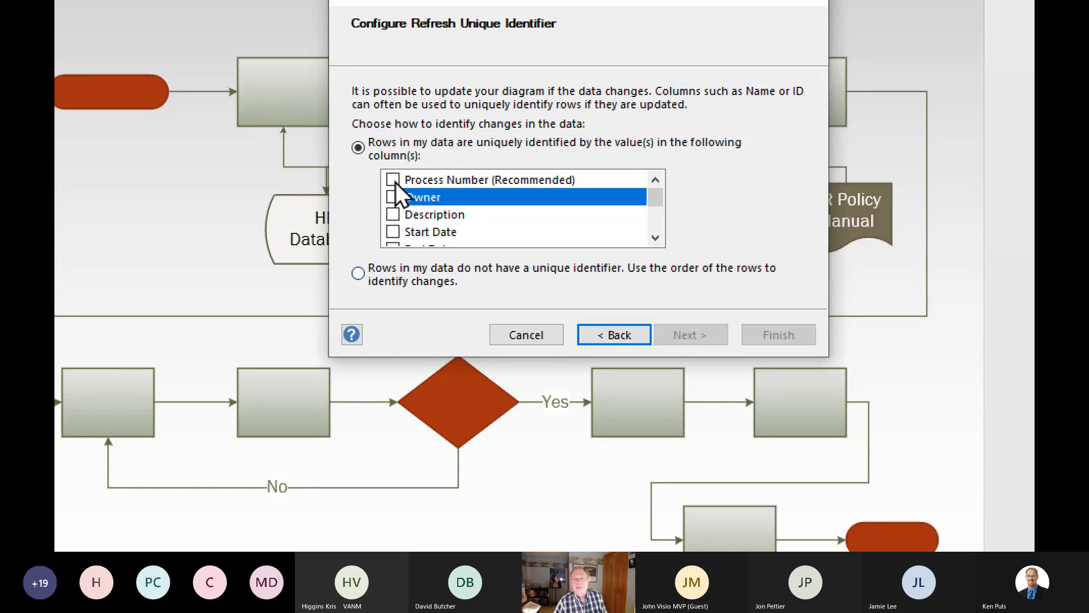
Step: Set Process Number as the unique identifier column for refreshing and finish the data import
click(394, 181)
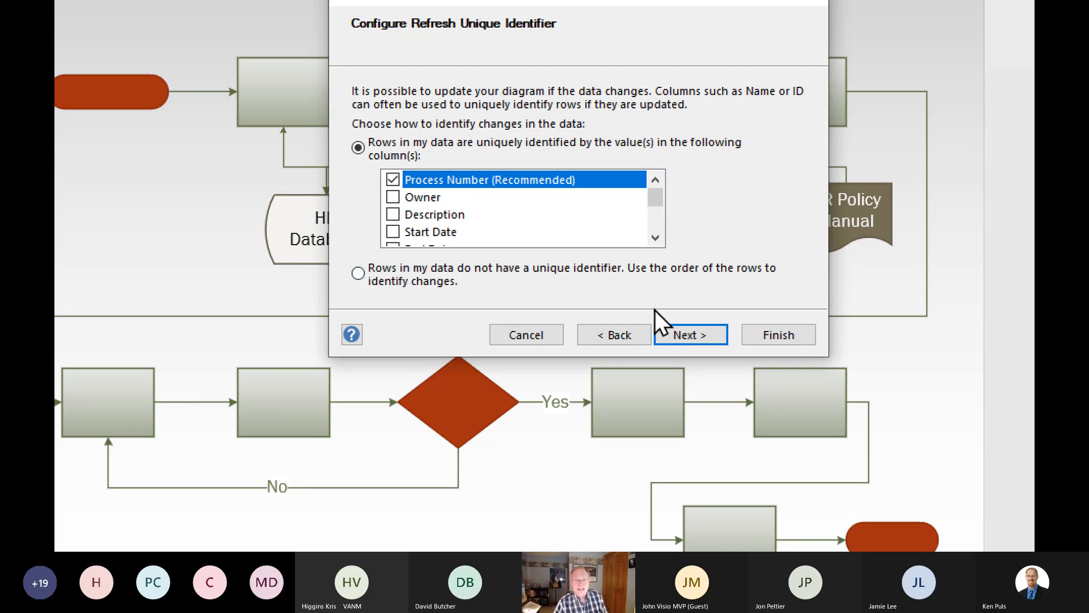
click(693, 334)
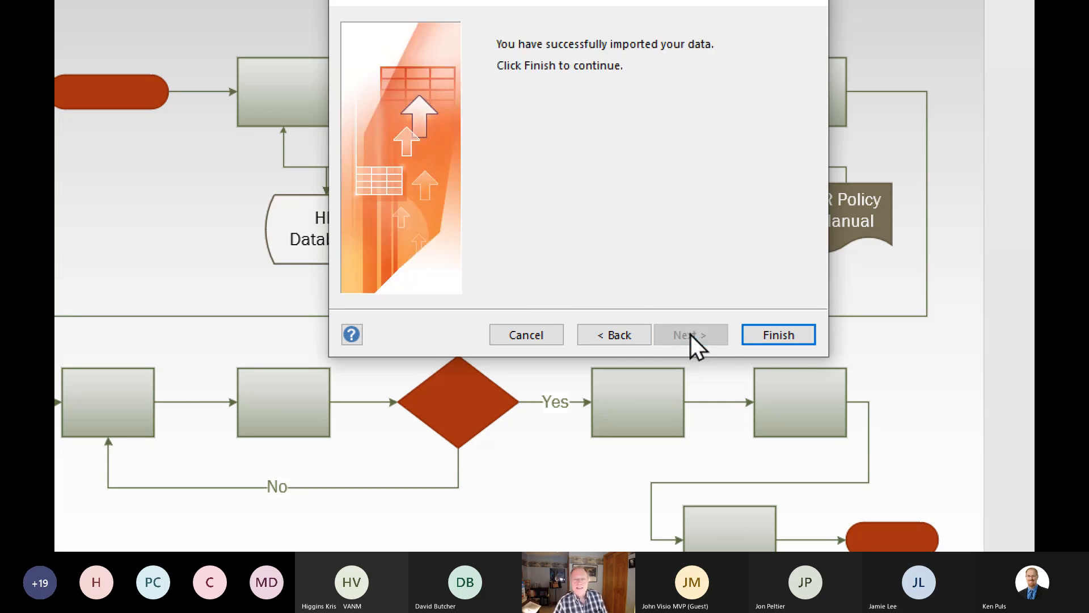
click(769, 335)
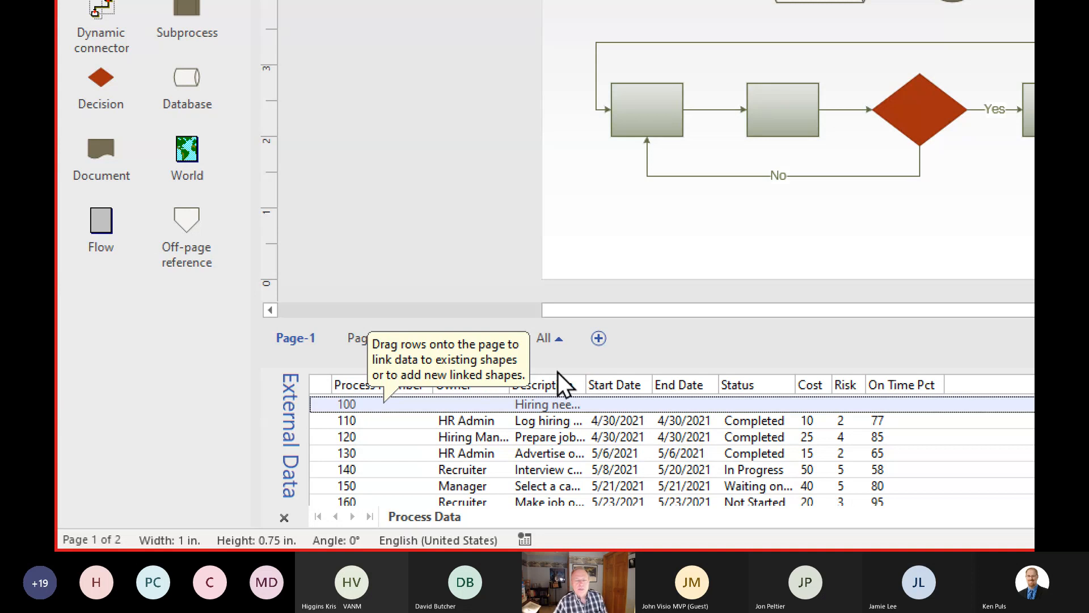
Step: Widen the Owner and Description columns of the imported external data to fit their contents
click(656, 356)
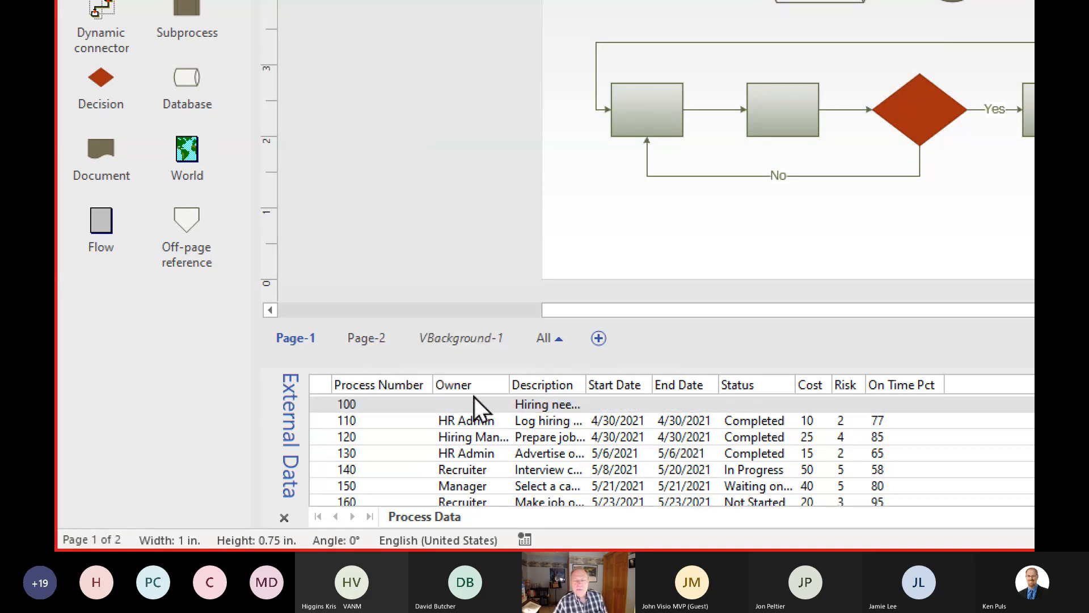
double_click(508, 380)
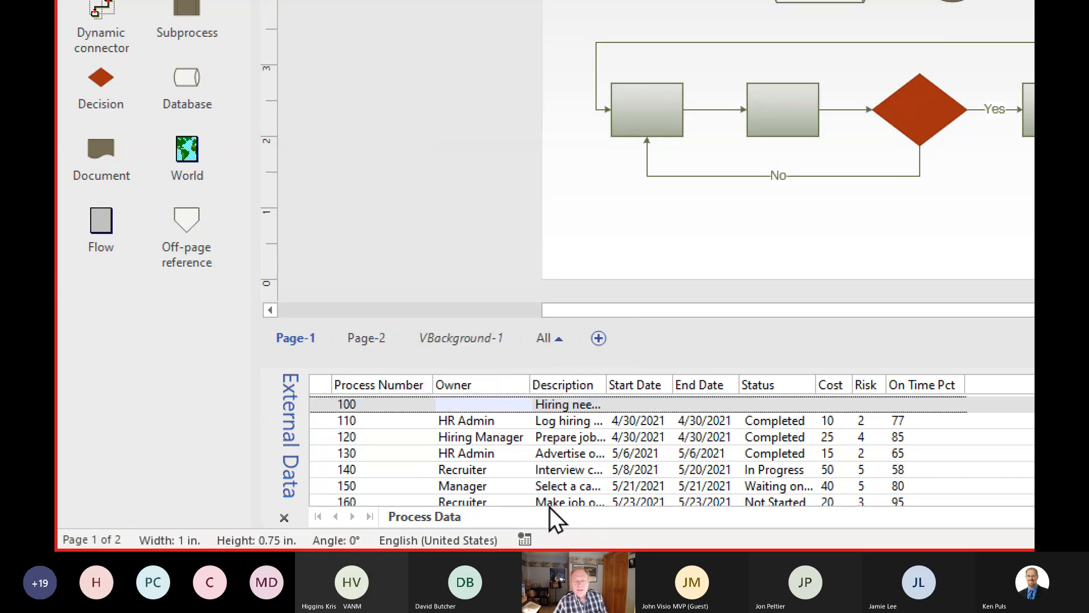
double_click(604, 382)
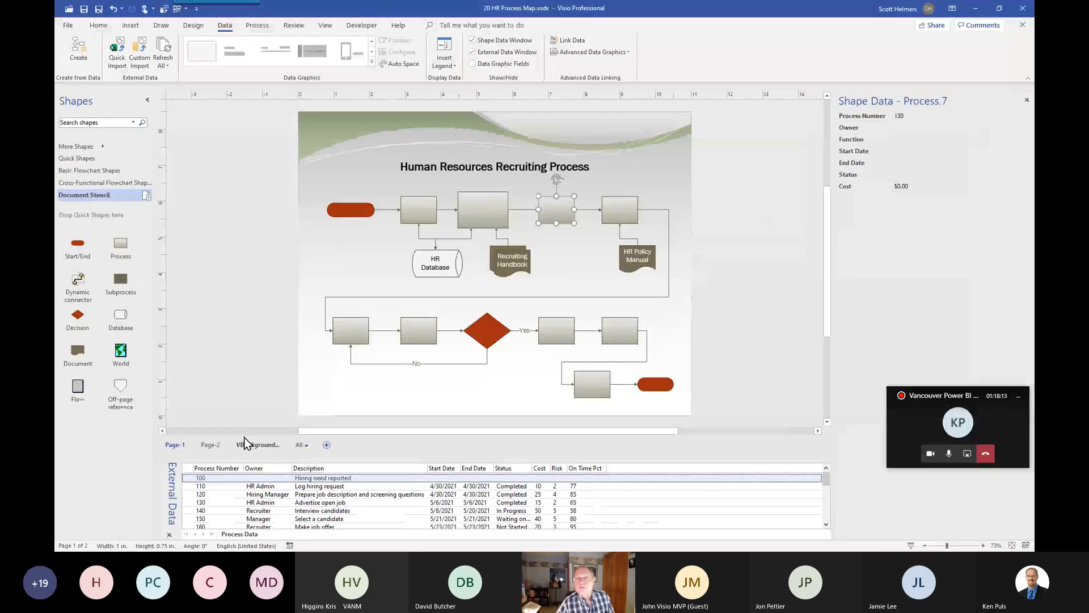
Step: Link the external data row 100, Hiring need reported, to the start shape of the Human Resources Recruiting Process
click(267, 388)
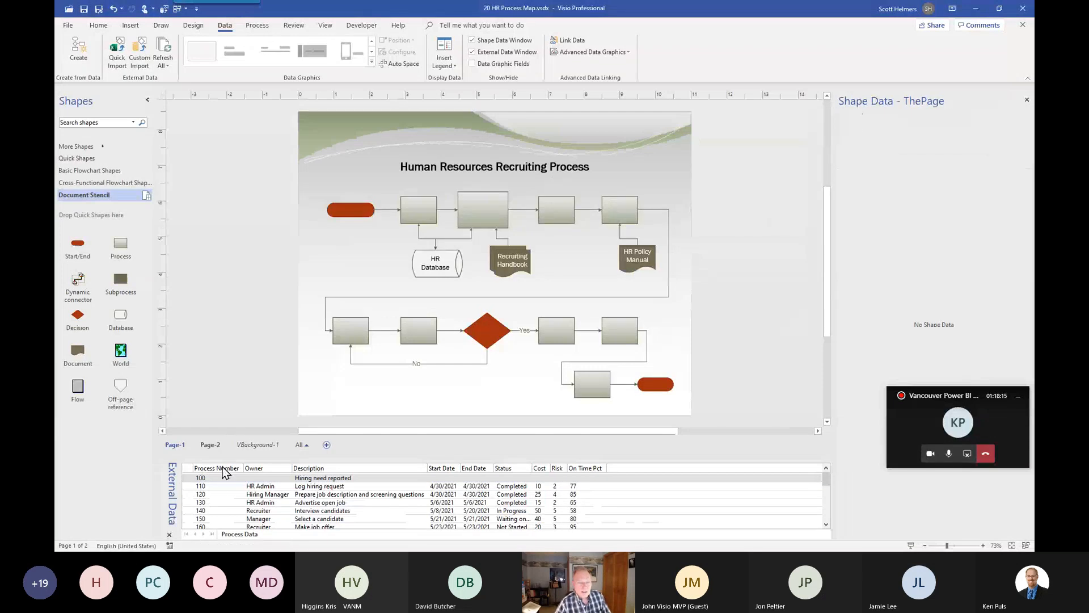
click(306, 478)
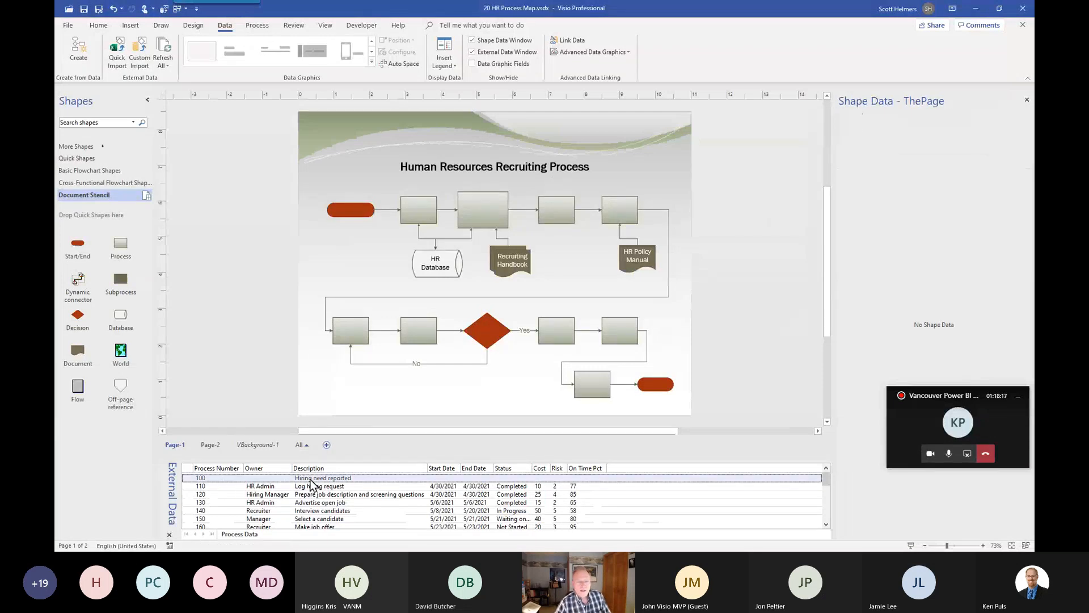
click(356, 211)
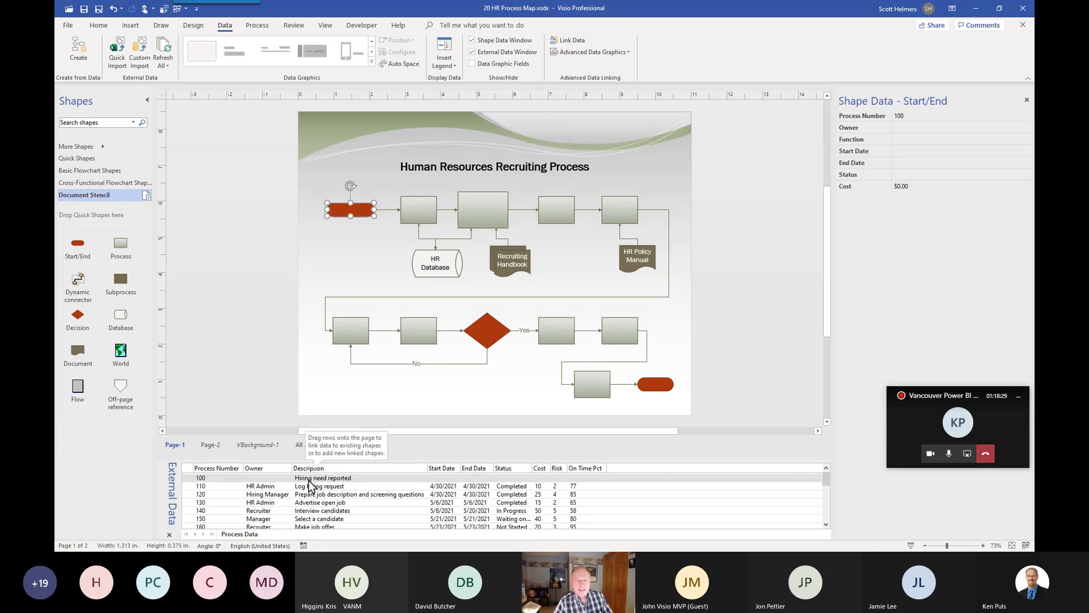
drag(311, 478, 351, 220)
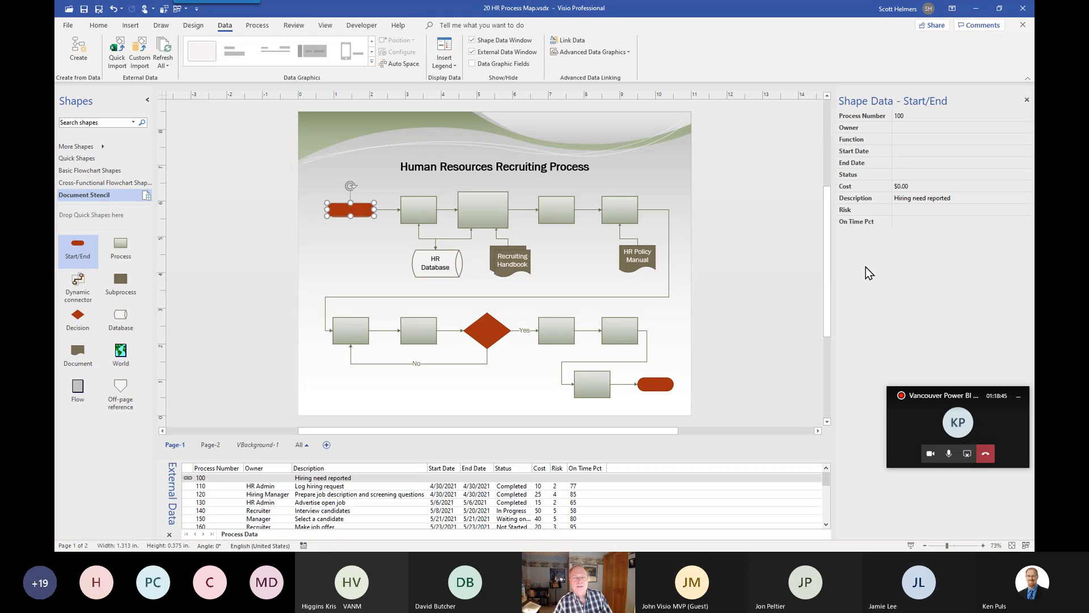
Step: Check the shape data of the three process boxes after the start shape, undoing the accidentally added decision shape
click(415, 211)
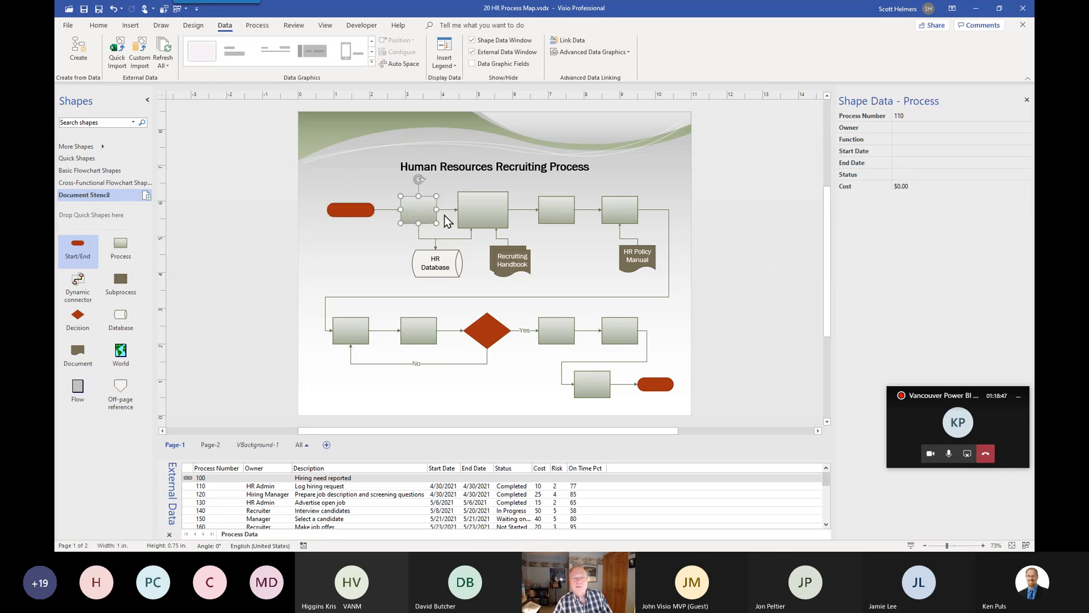
click(483, 216)
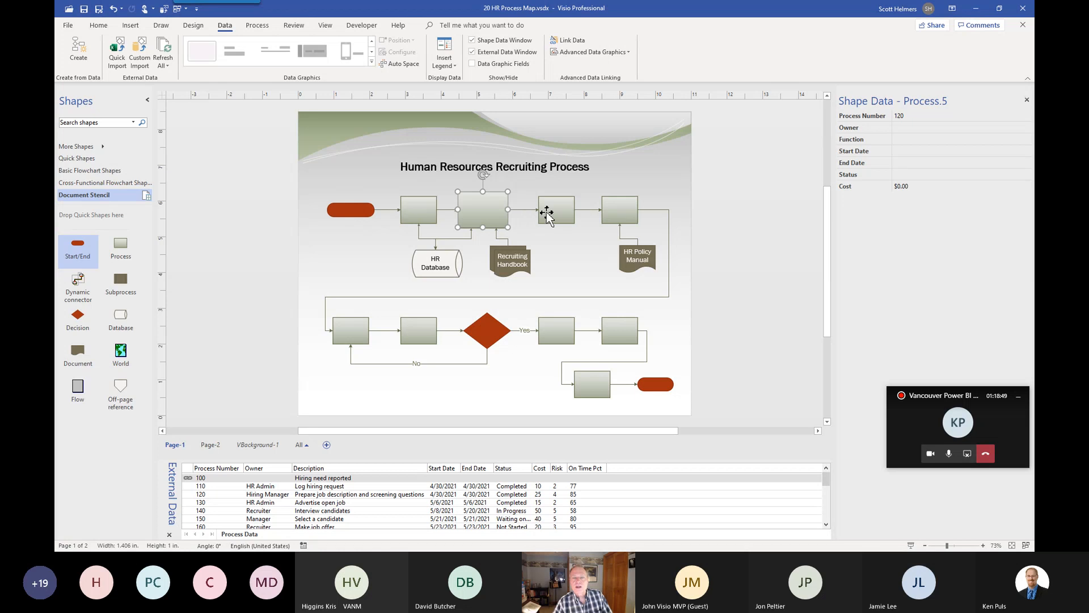
click(547, 212)
click(573, 248)
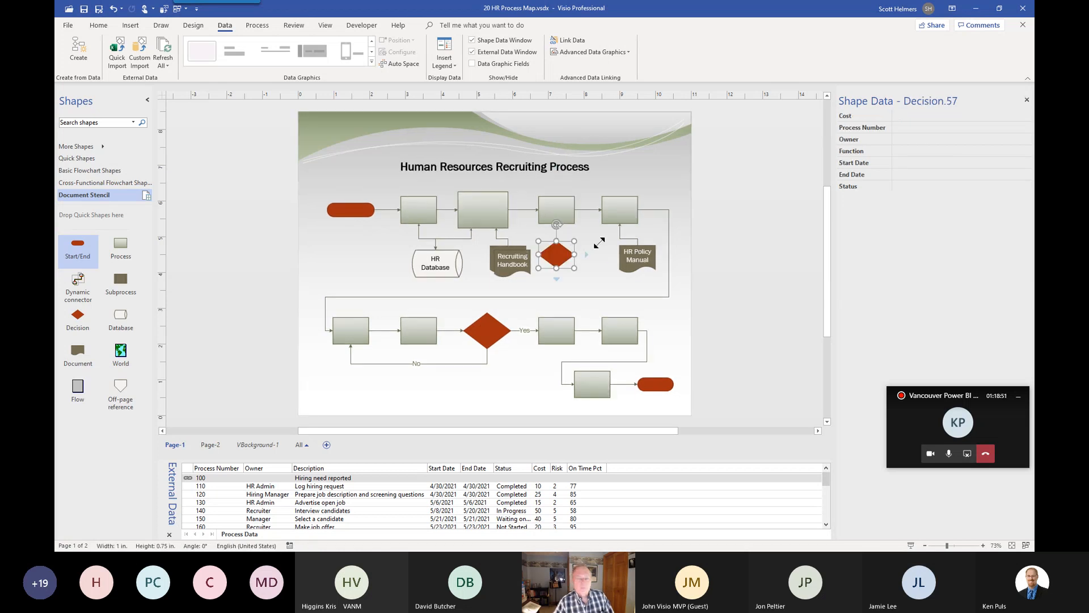
key(ctrl+z)
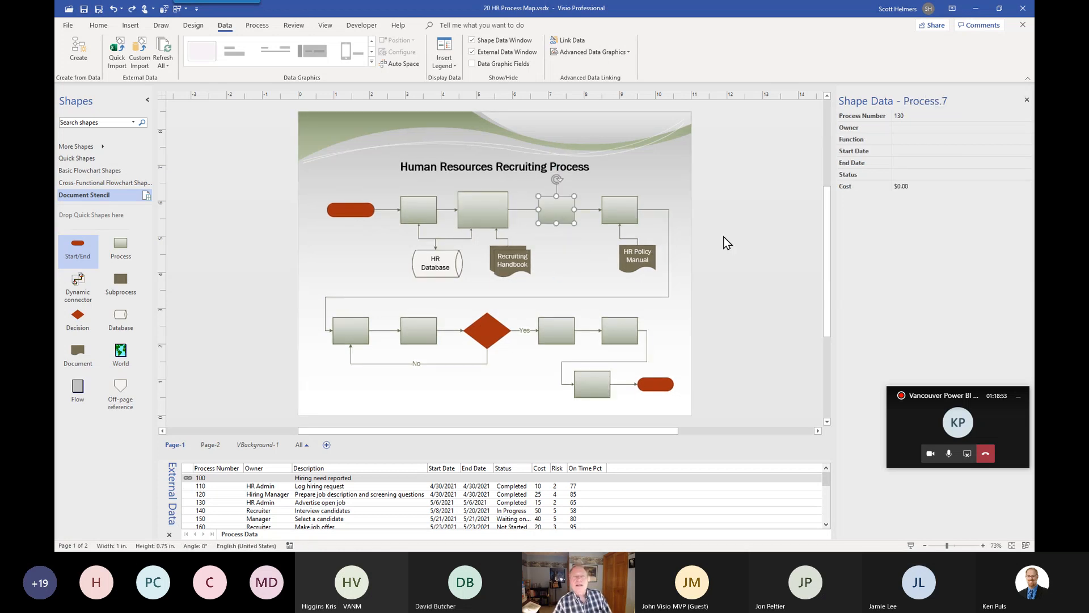
Step: Automatically link rows to all shapes on the page where Process Number equals the Process Number shape field, replacing existing links
click(727, 242)
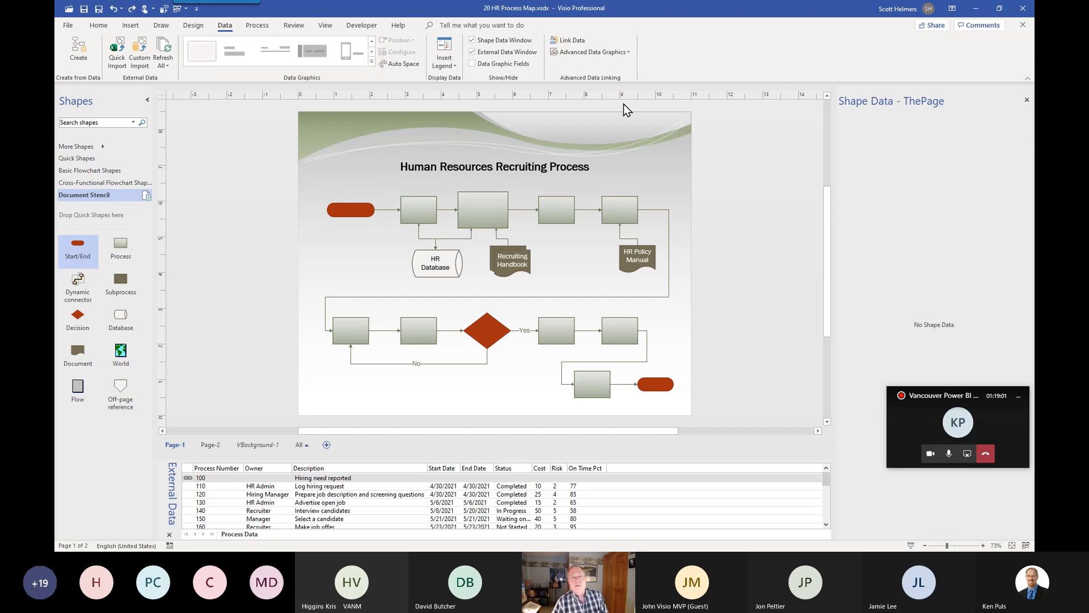
click(577, 40)
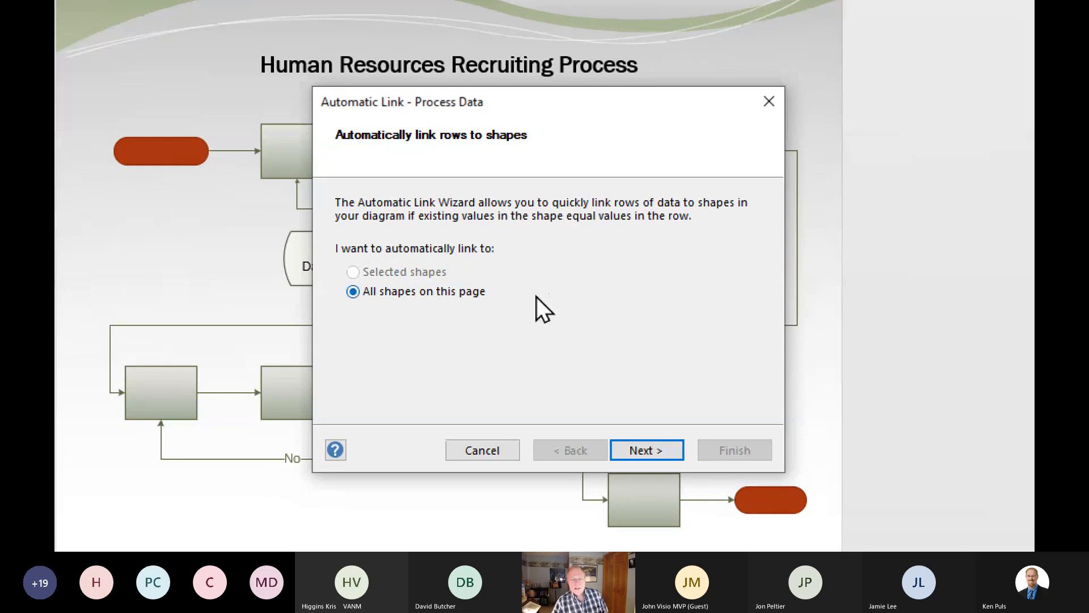
click(649, 454)
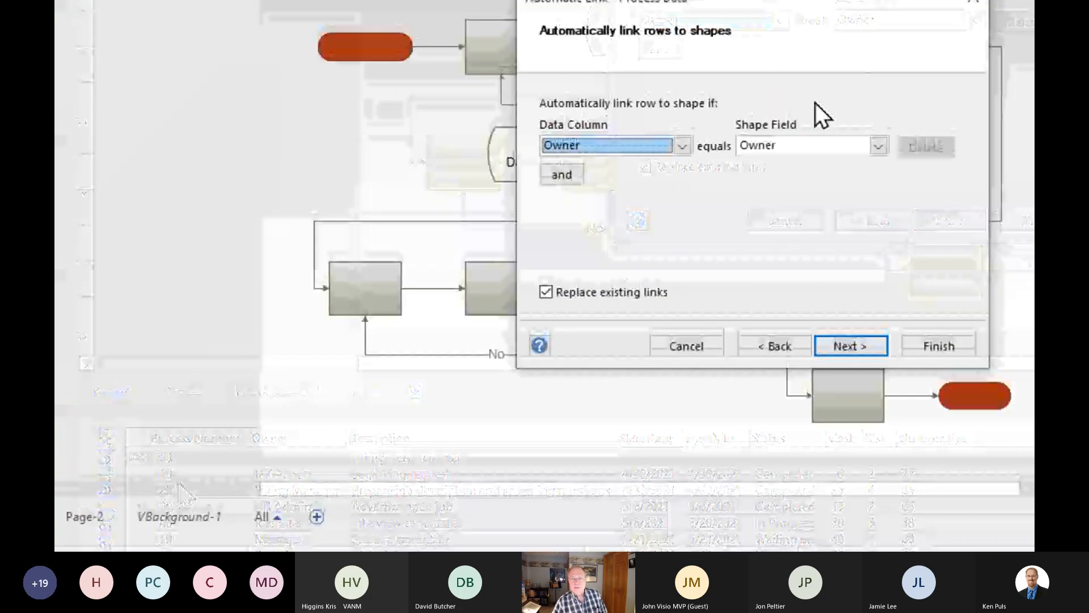
key(Up)
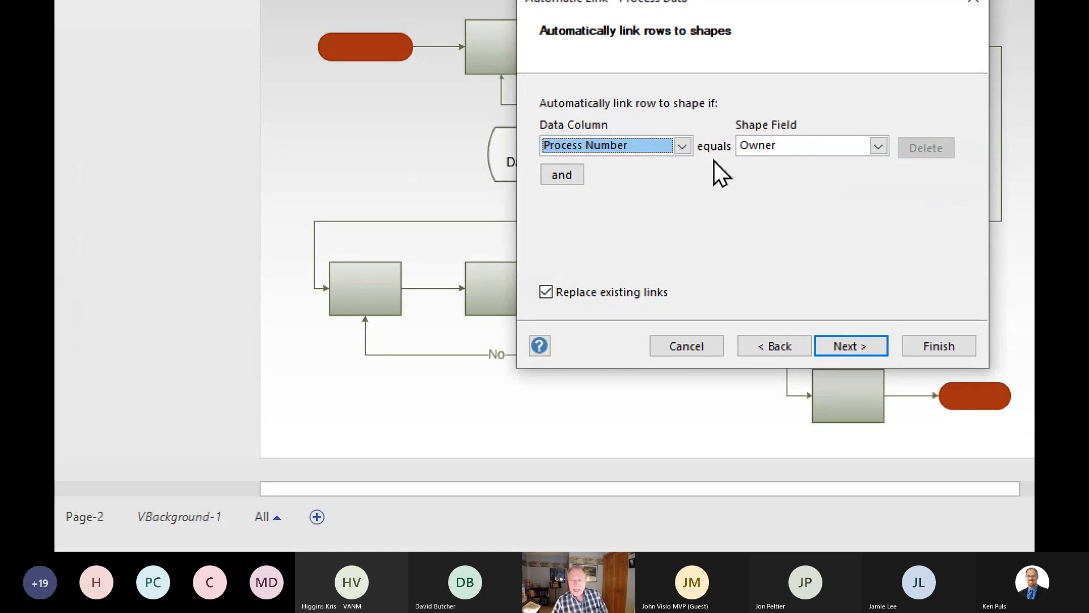
key(Tab)
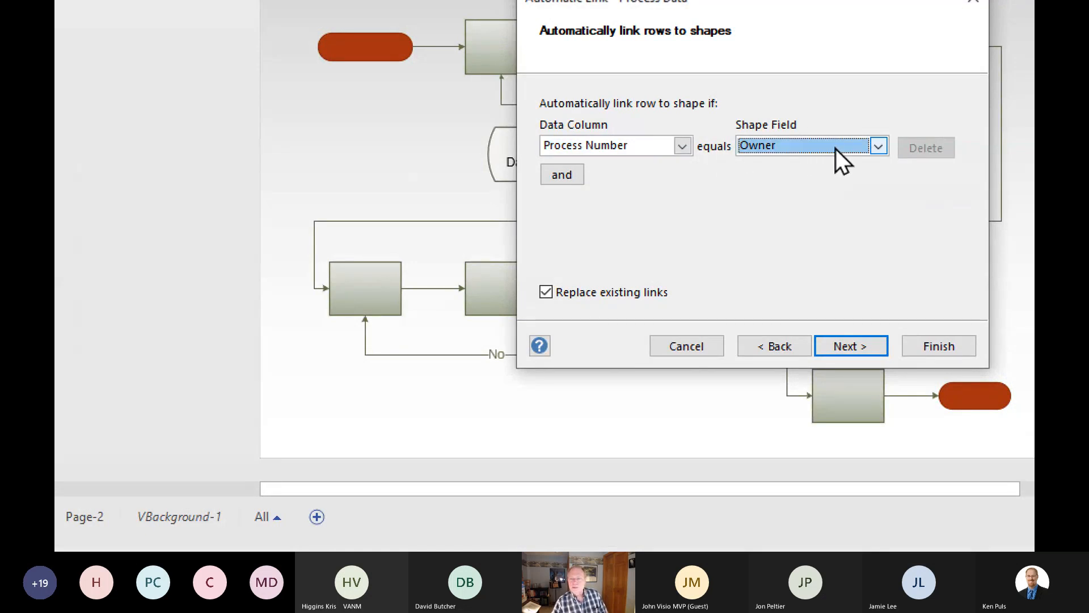
click(879, 147)
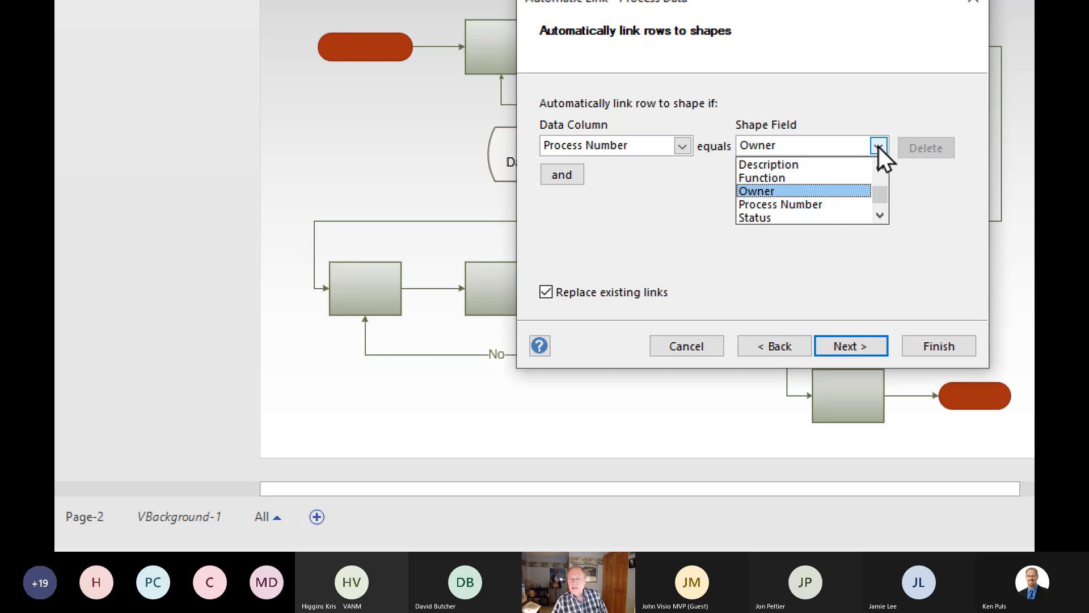
click(809, 205)
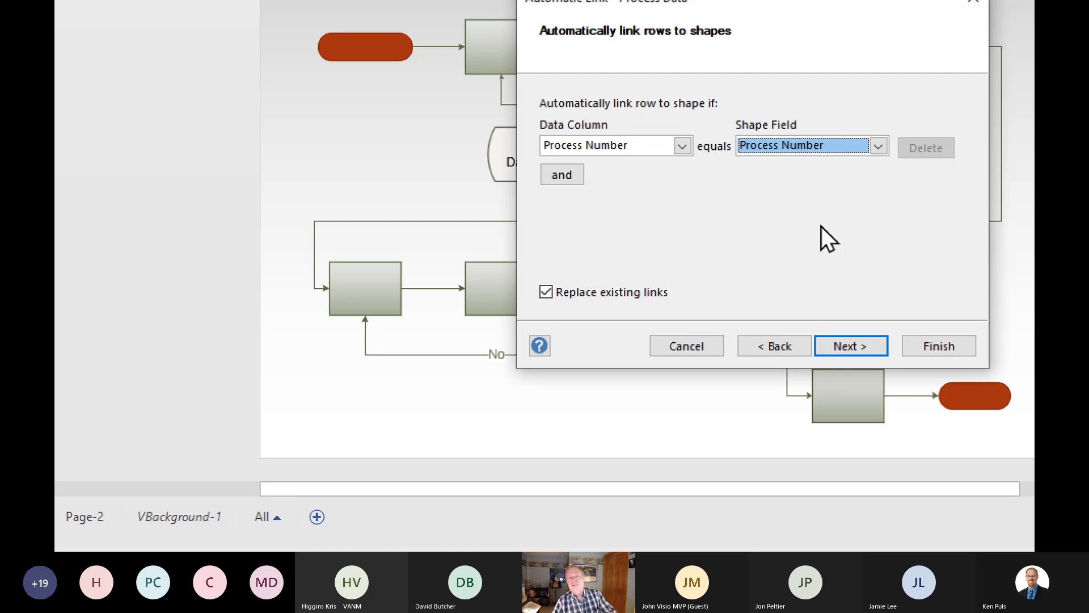
click(848, 350)
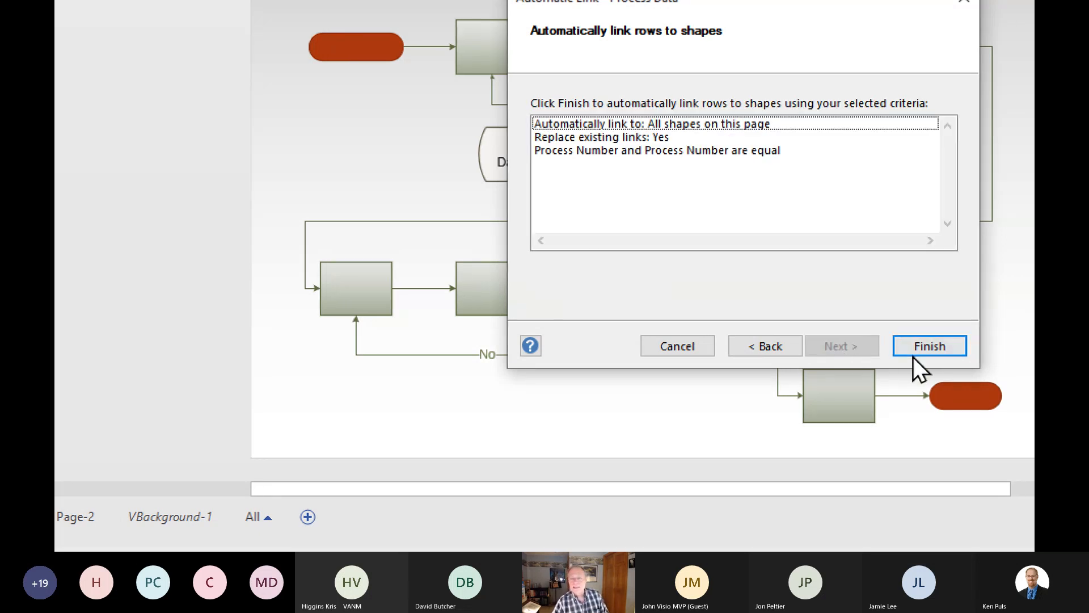
click(930, 349)
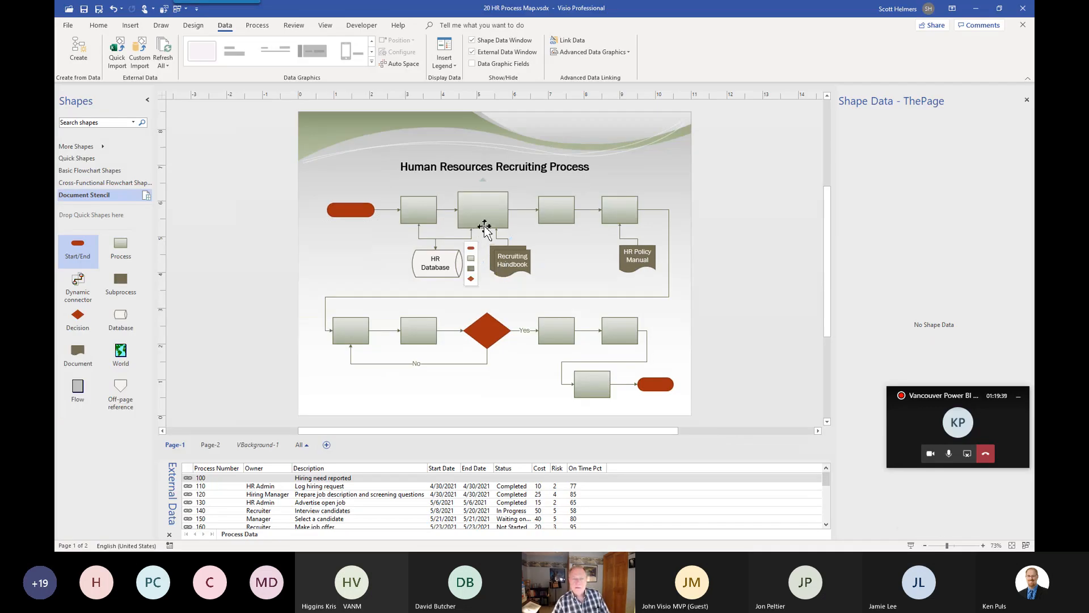
Step: Examine the linked shape data of the process boxes in the upper row and the last box of the second row
click(481, 195)
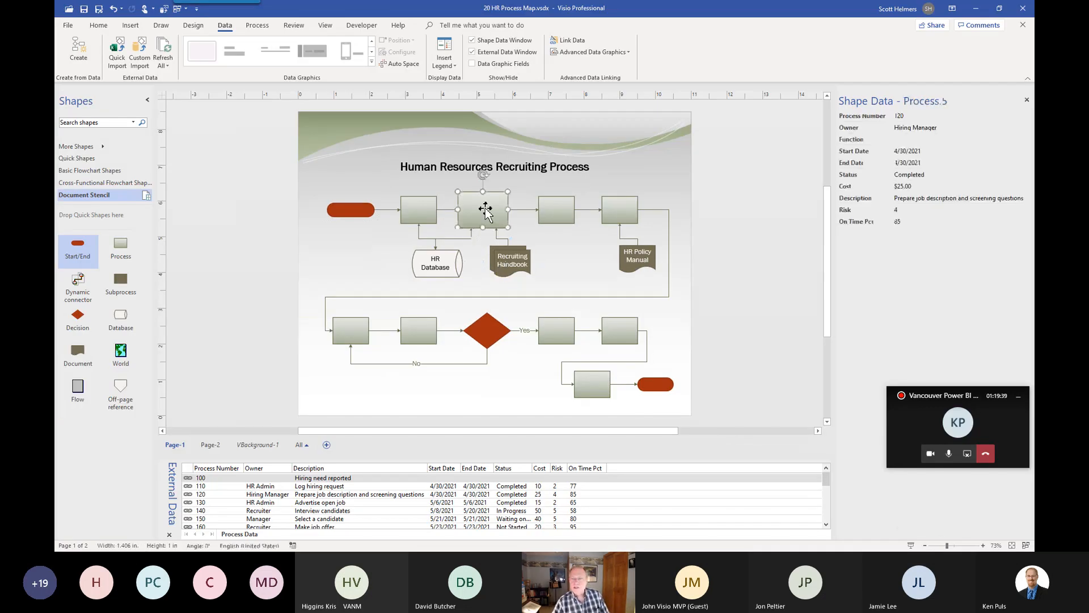
click(553, 209)
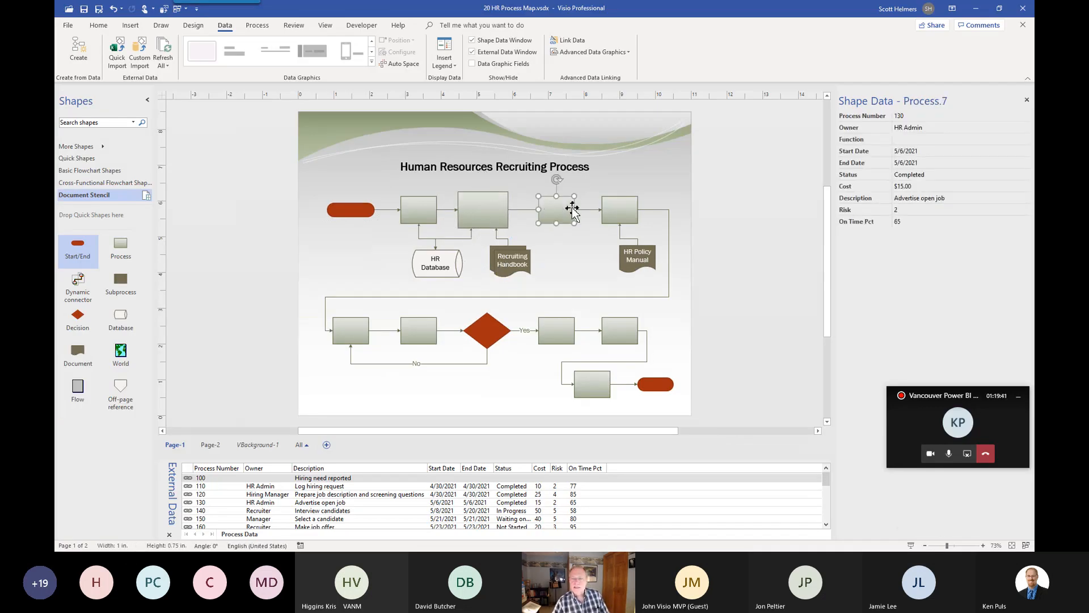
click(612, 210)
click(618, 332)
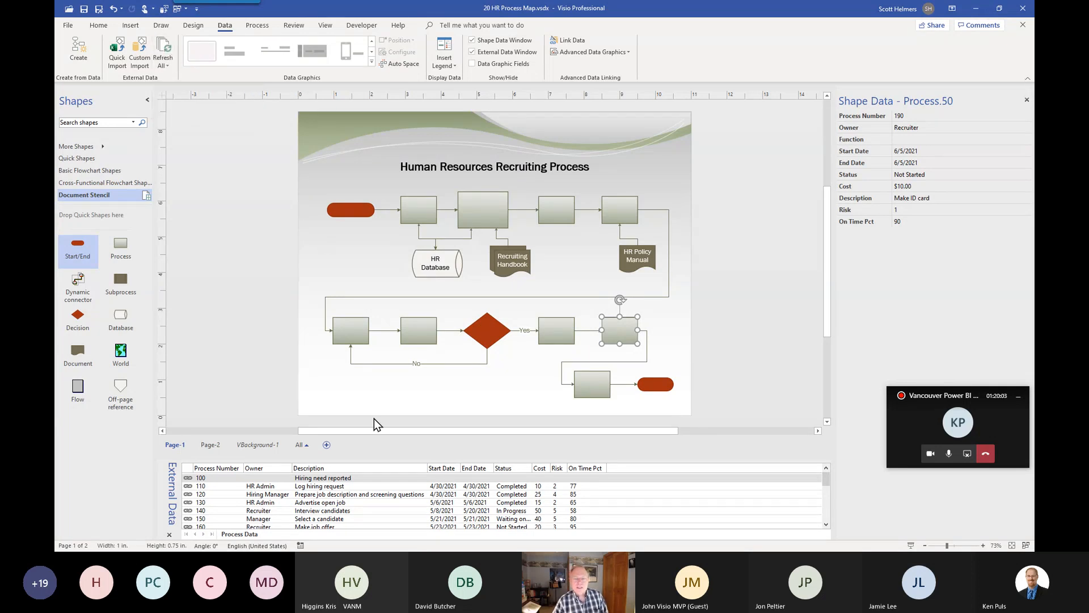
Step: Review the Process Data refresh settings, trying out automatic refresh at an interval in minutes, and discard the change
right_click(388, 503)
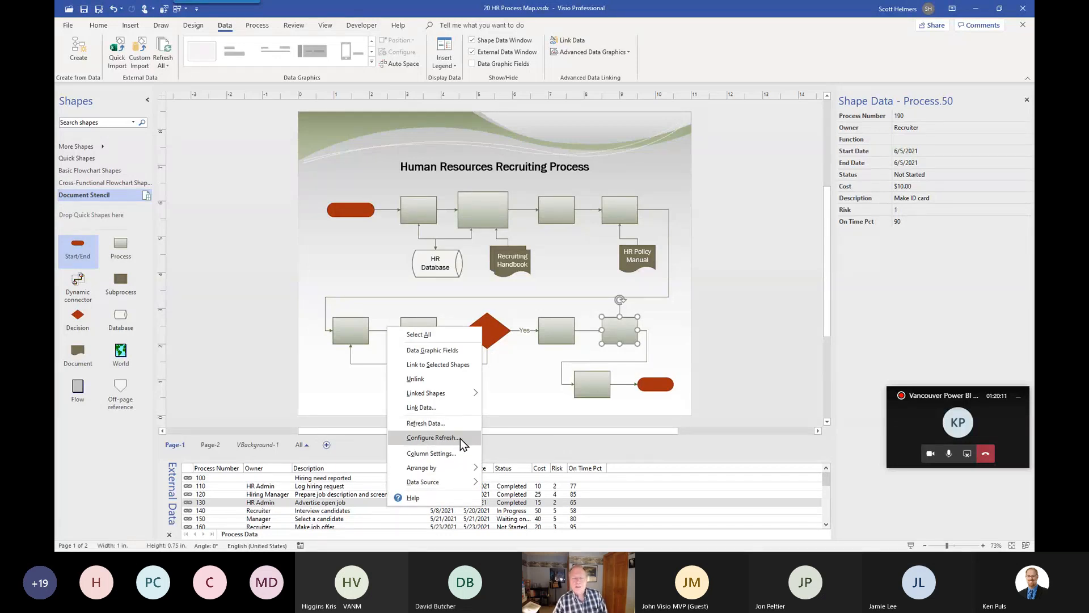
click(461, 438)
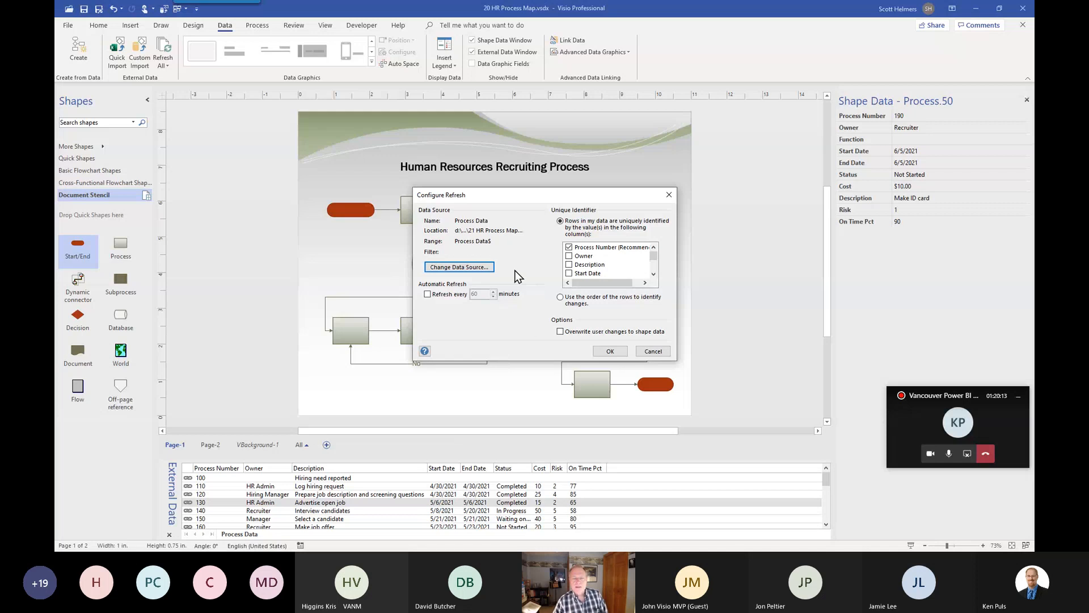
click(428, 294)
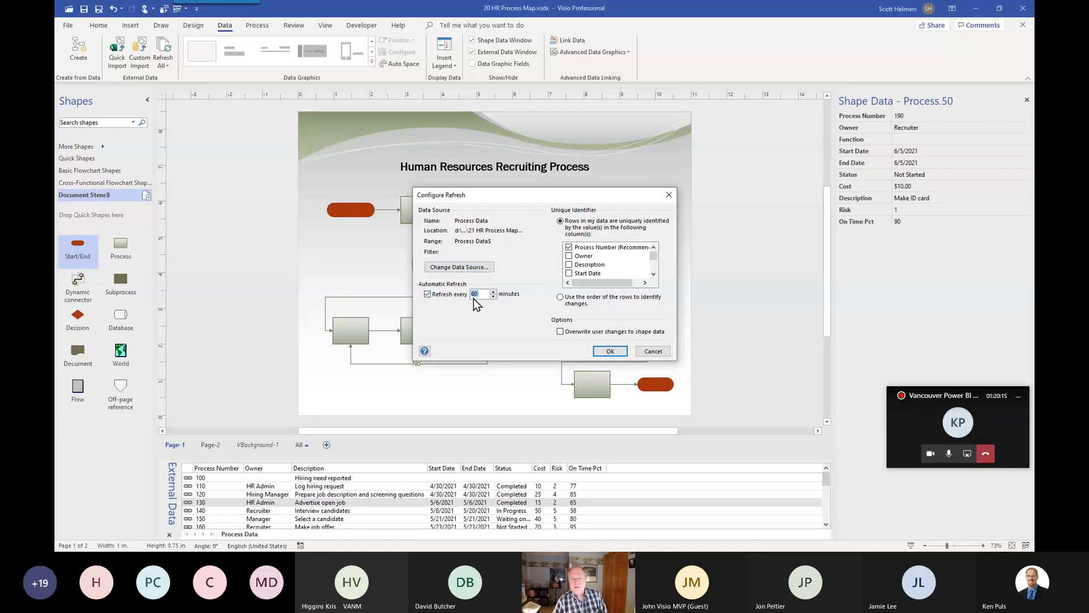
click(654, 352)
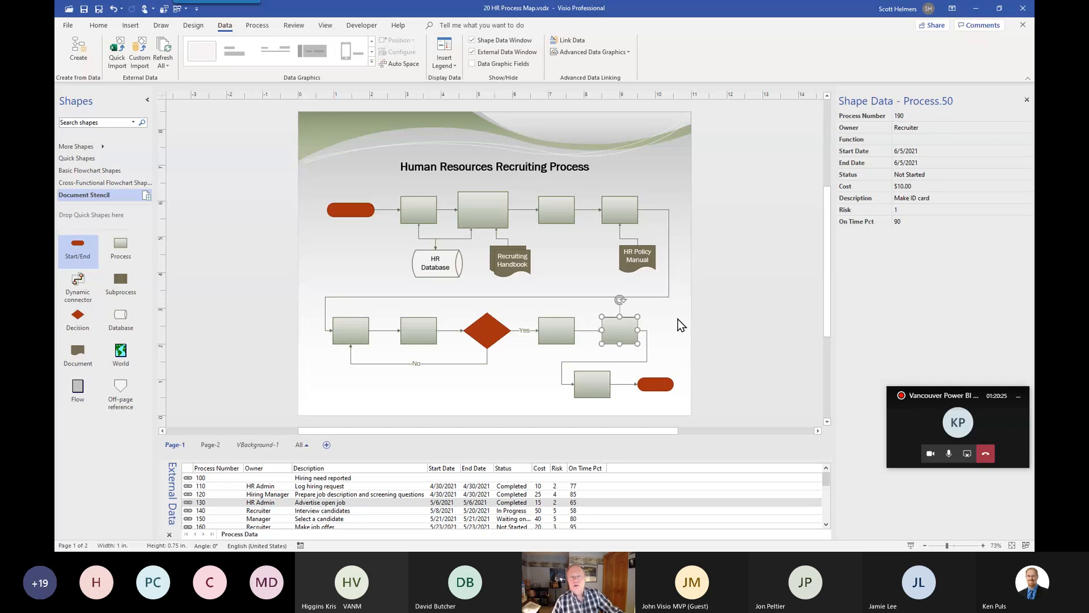
click(717, 320)
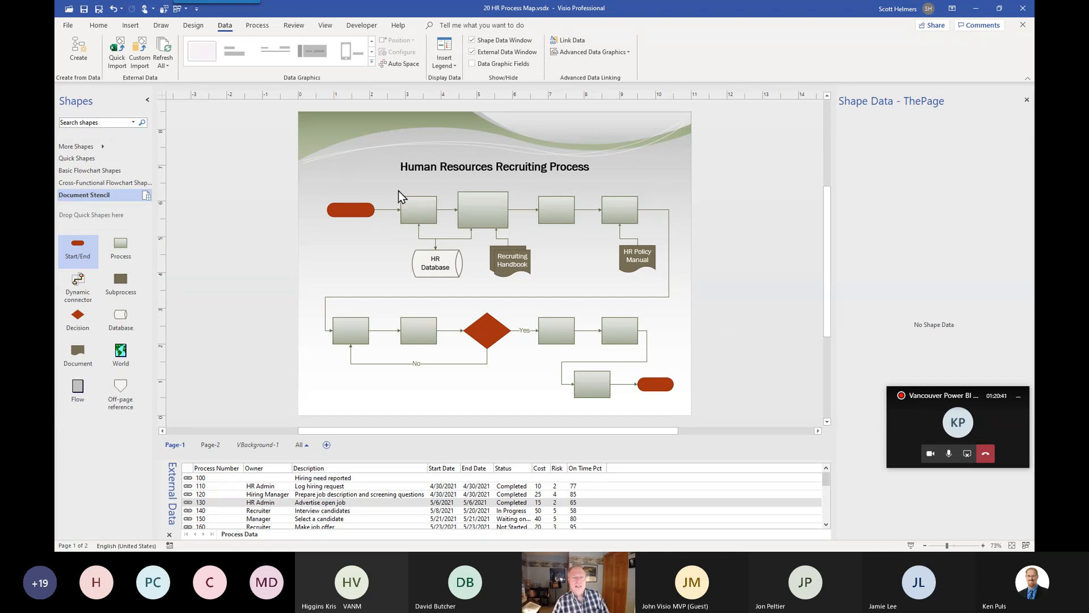
Step: Examine the linked shape data of the first three process boxes in the upper row, one after another
click(425, 209)
click(483, 210)
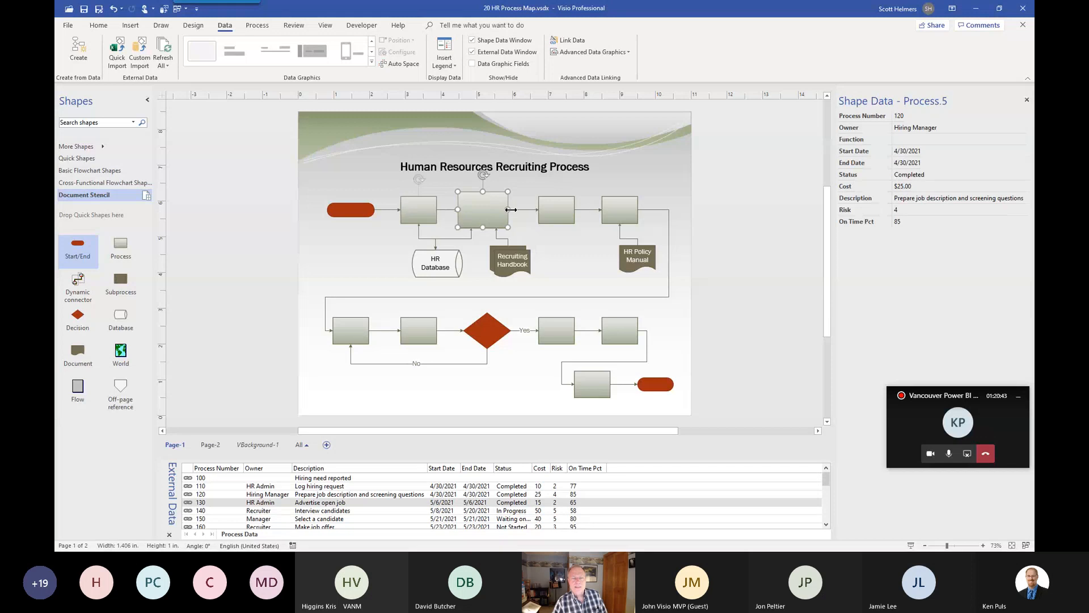
click(558, 210)
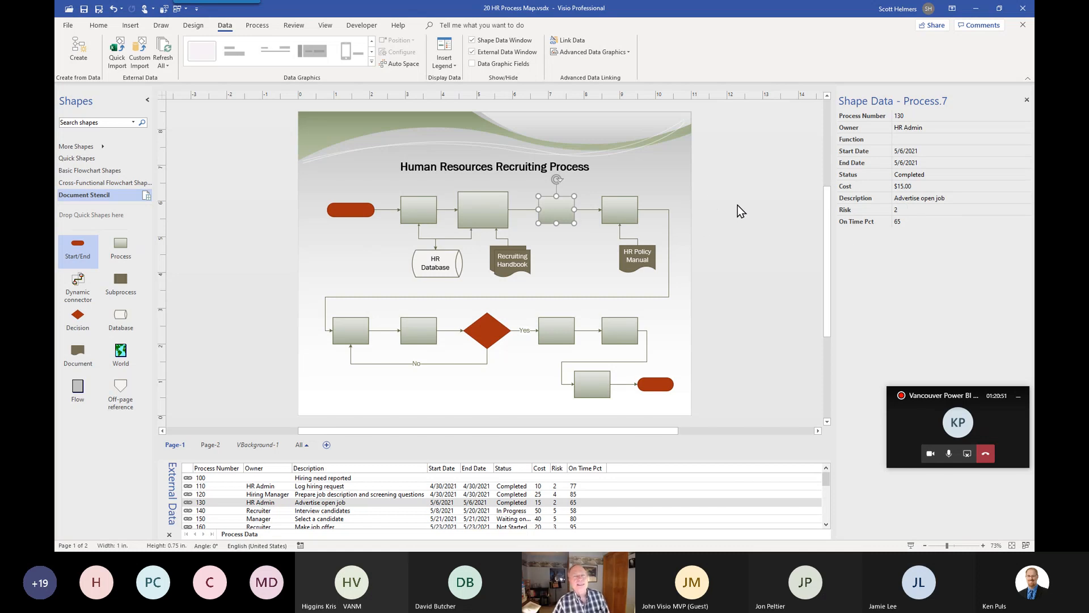
click(751, 217)
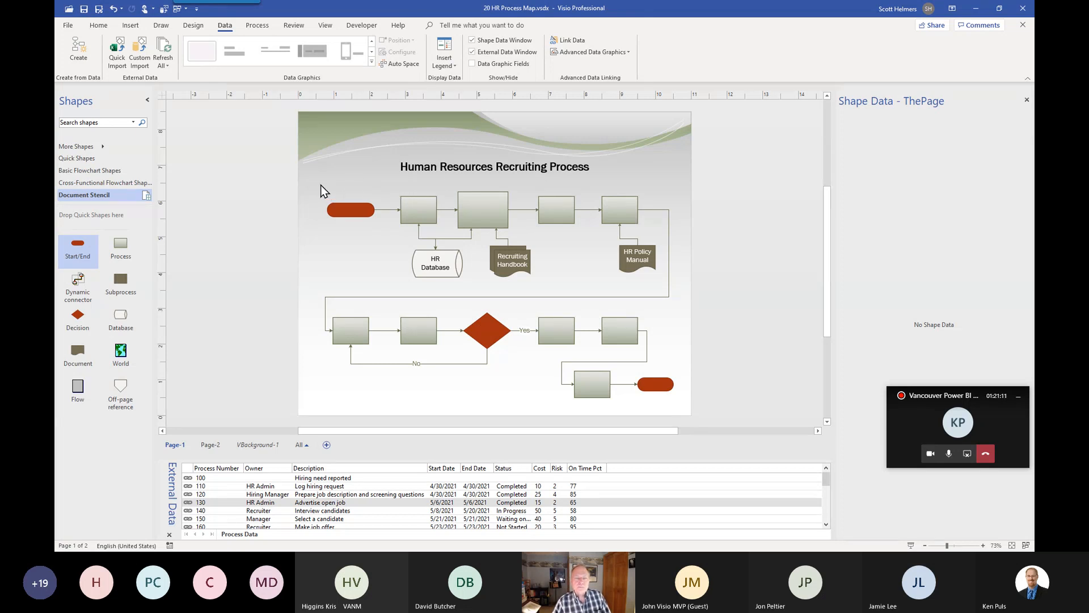
Step: Insert the Description shape data field as text in the start shape and the four process boxes of the upper row
drag(321, 185, 662, 232)
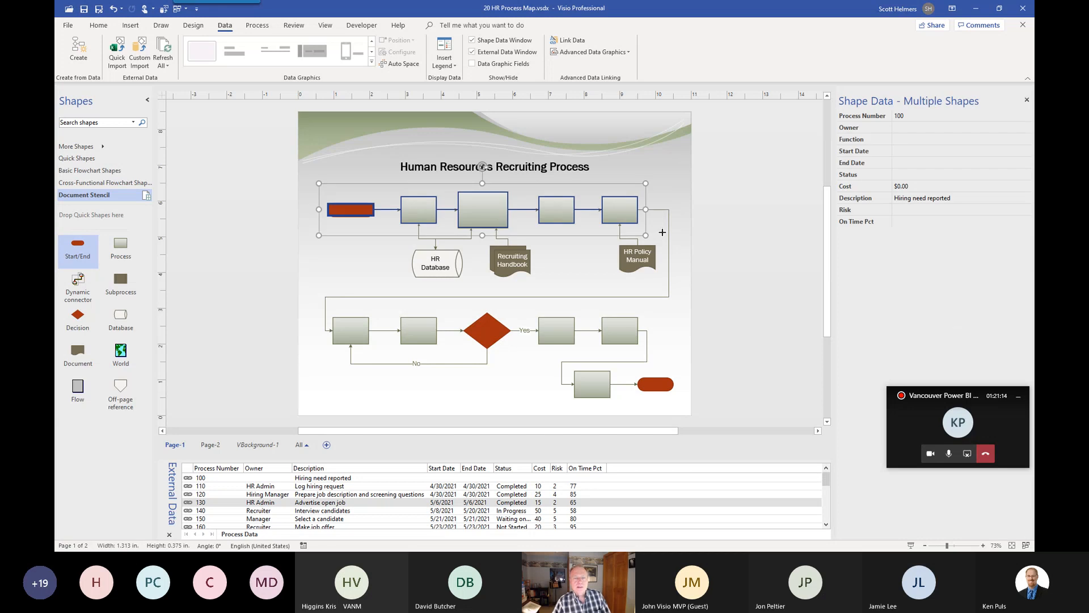
click(132, 25)
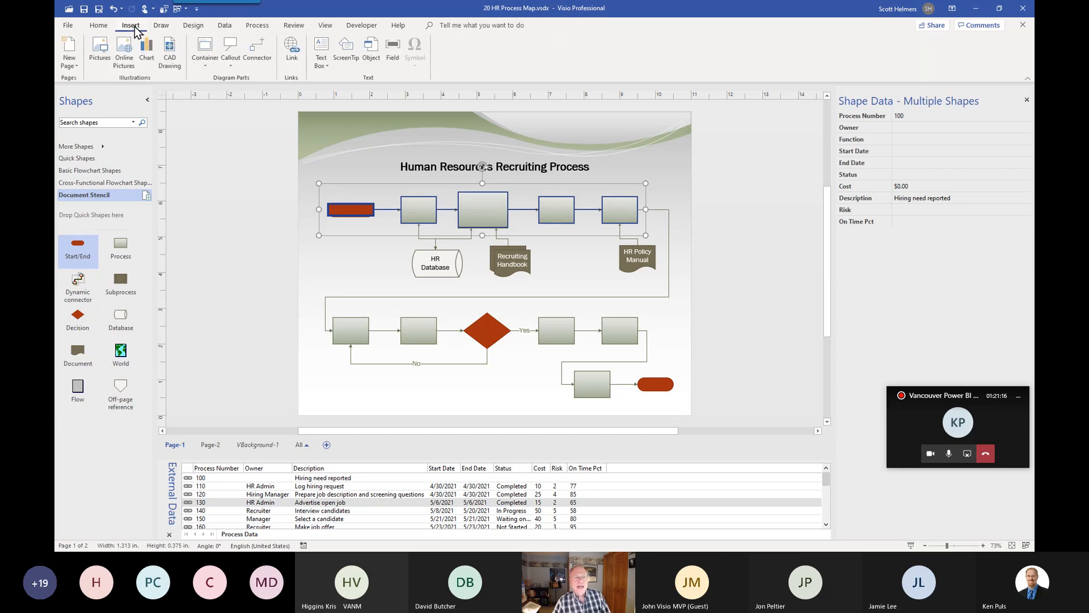
click(395, 47)
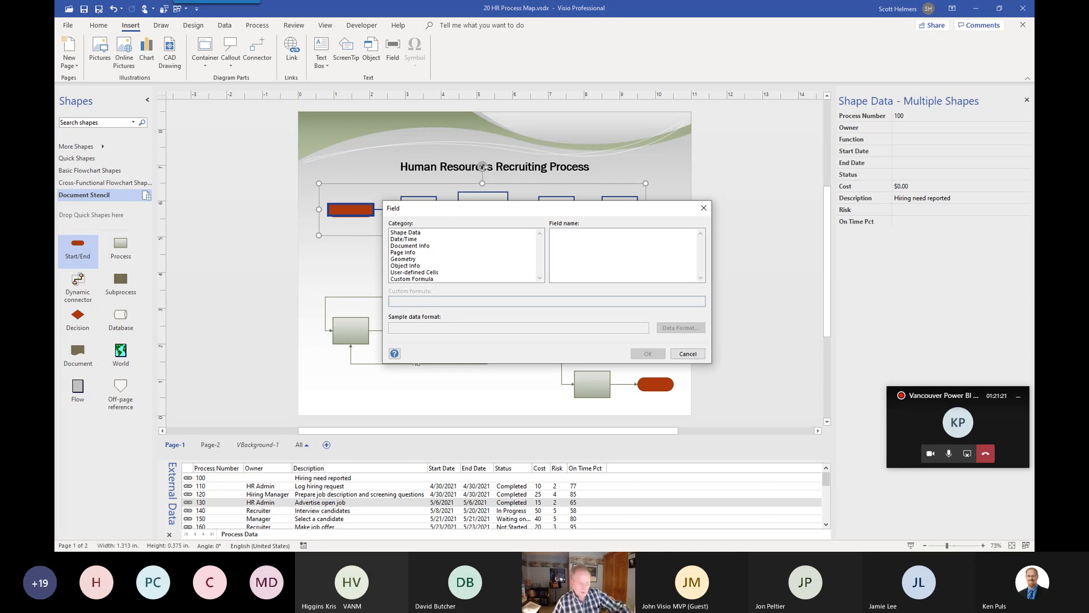
key(ctrl+1)
click(417, 233)
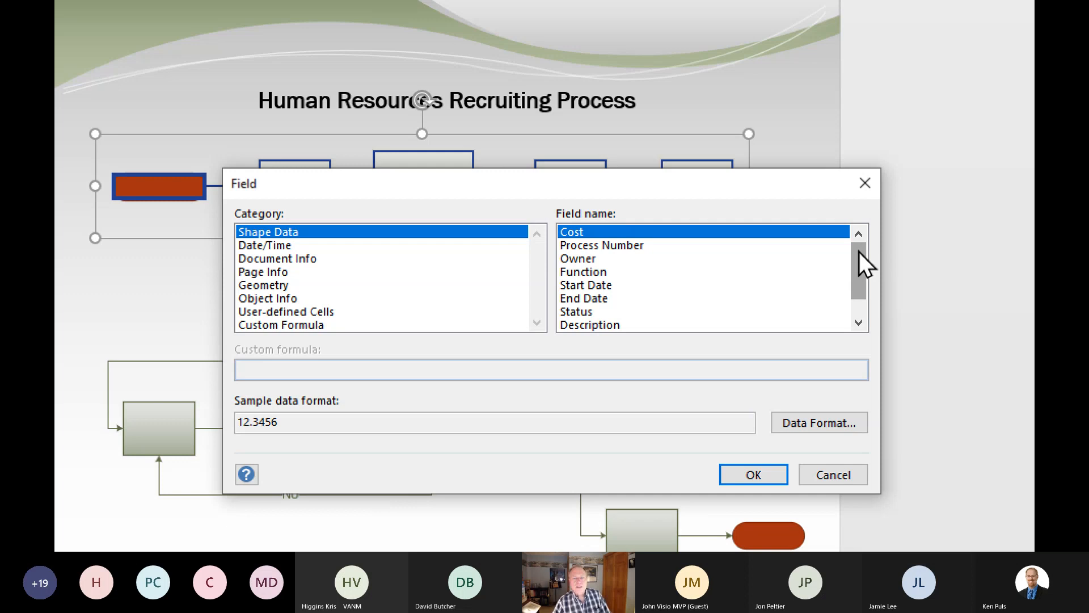
drag(859, 252, 861, 269)
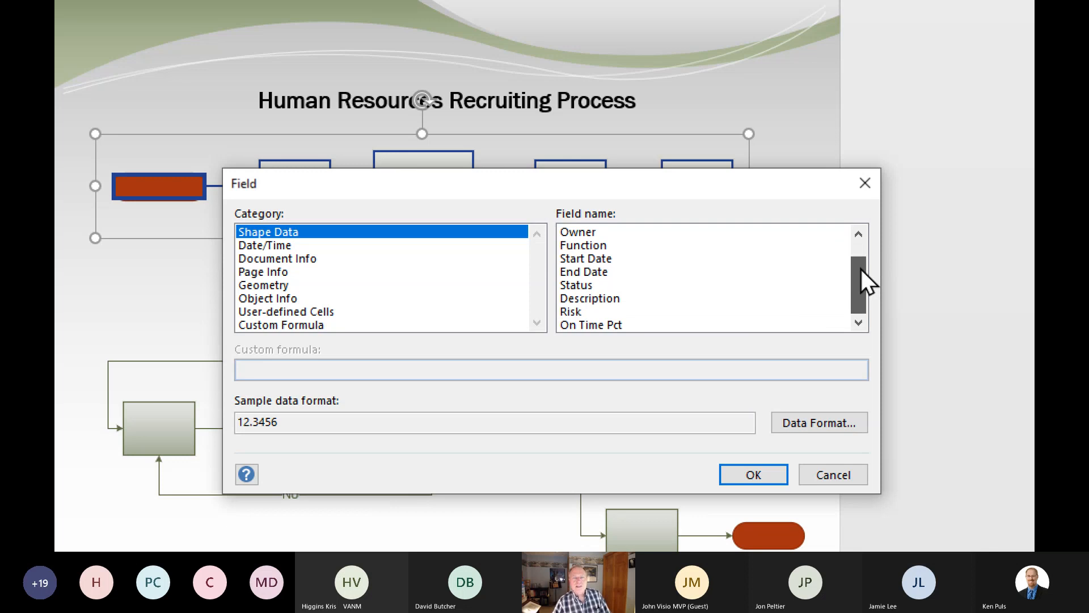
click(602, 298)
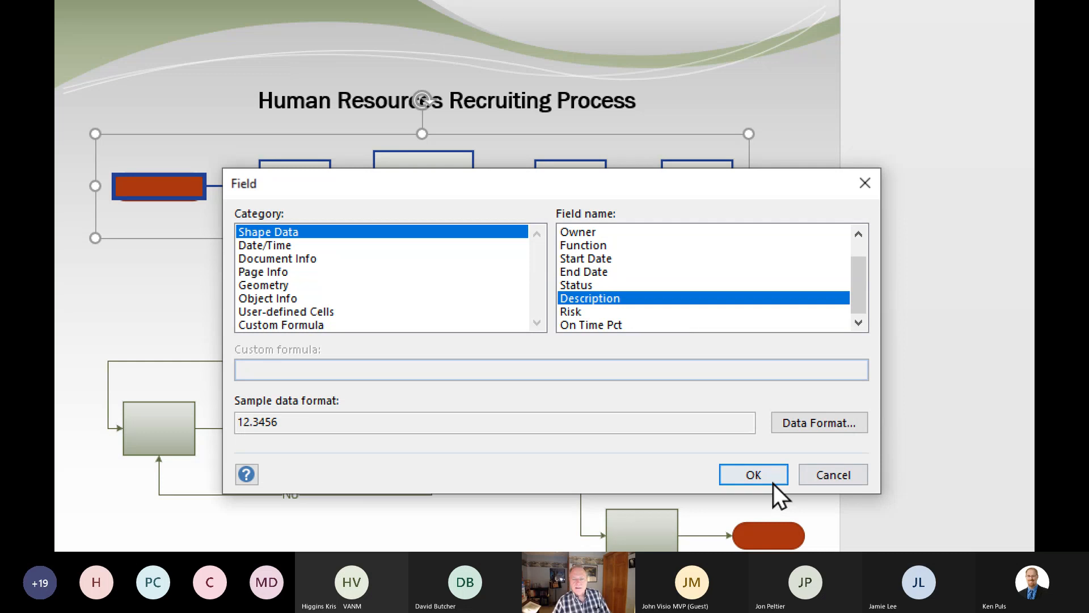
click(750, 468)
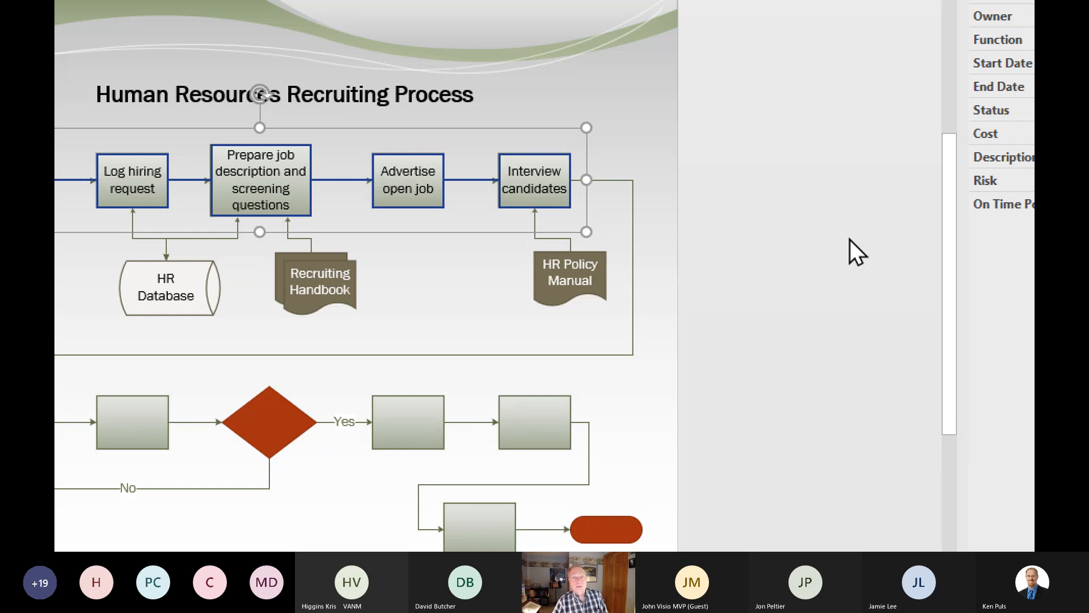
click(530, 173)
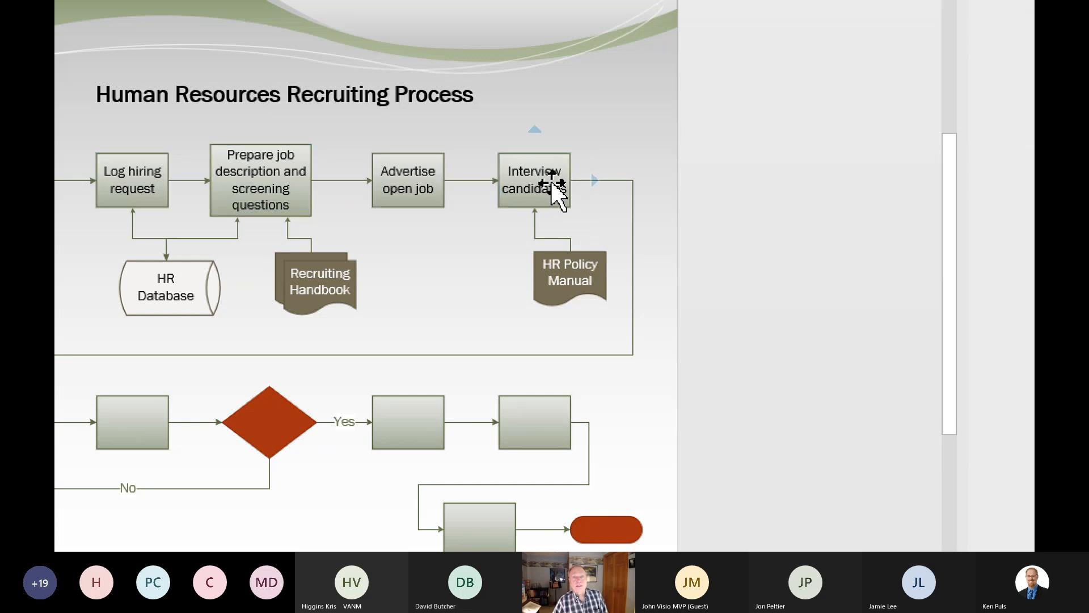